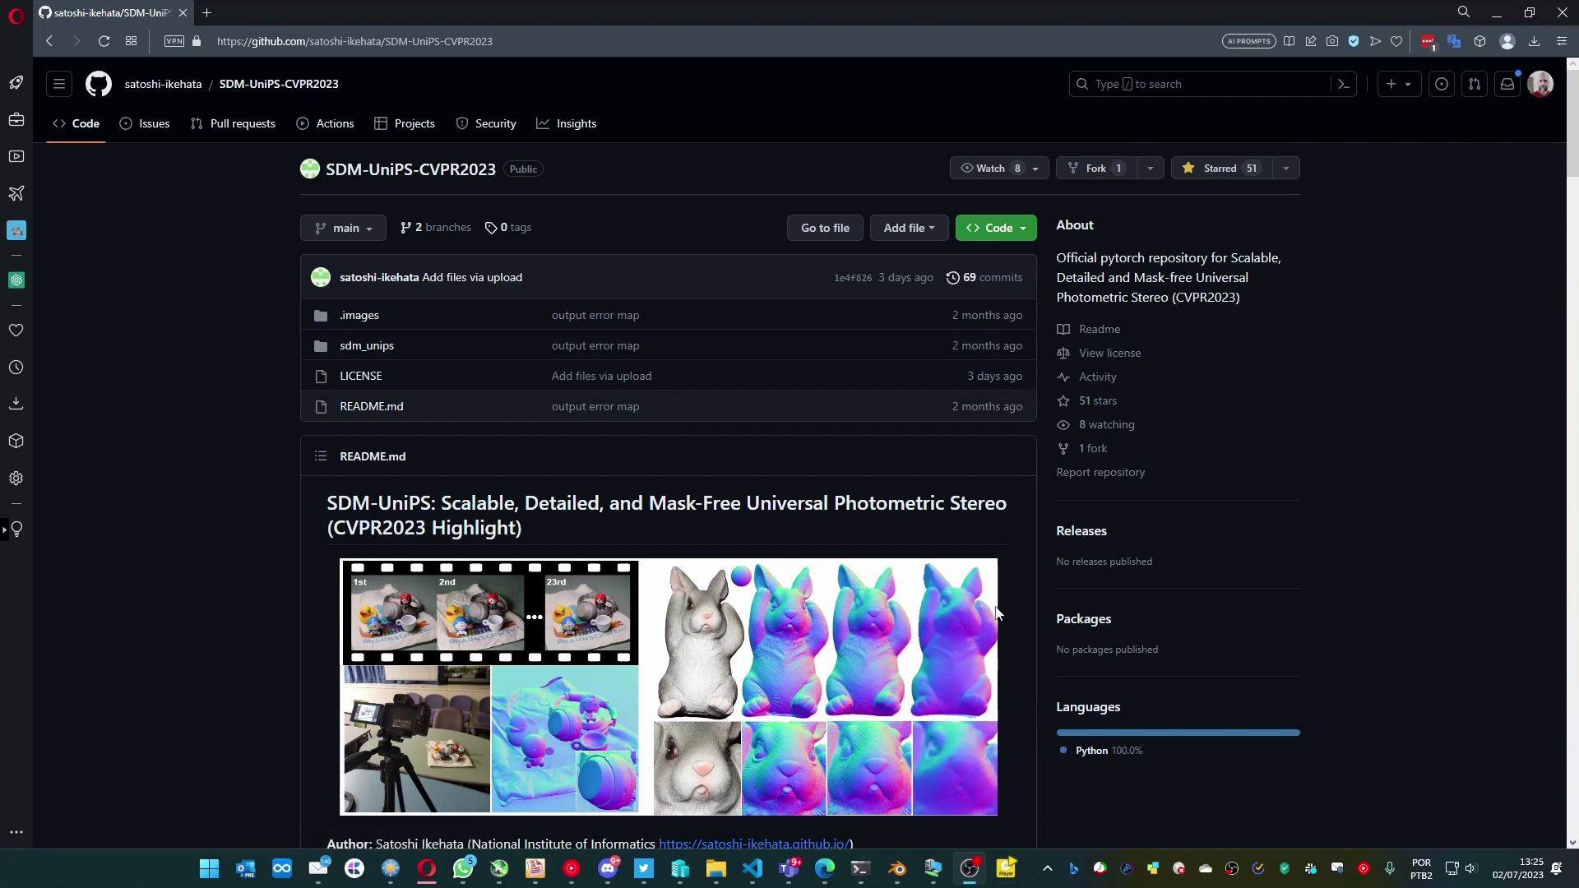
scroll(918, 540, down, 3)
scroll(917, 547, down, 4)
scroll(917, 547, down, 4)
scroll(917, 547, down, 2)
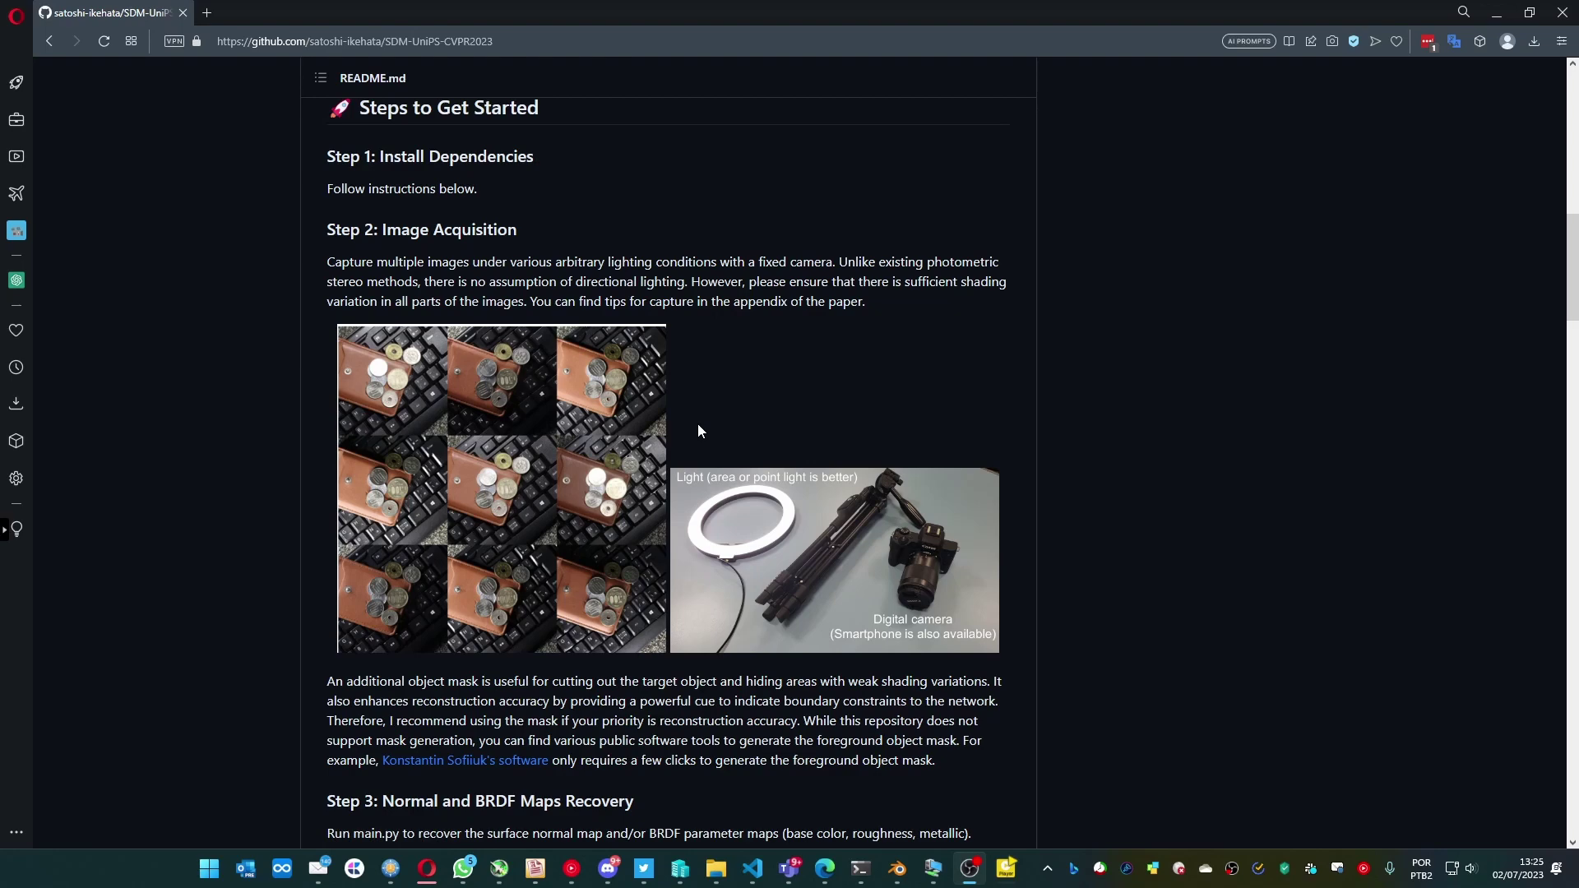
scroll(697, 424, up, 5)
scroll(698, 422, up, 1)
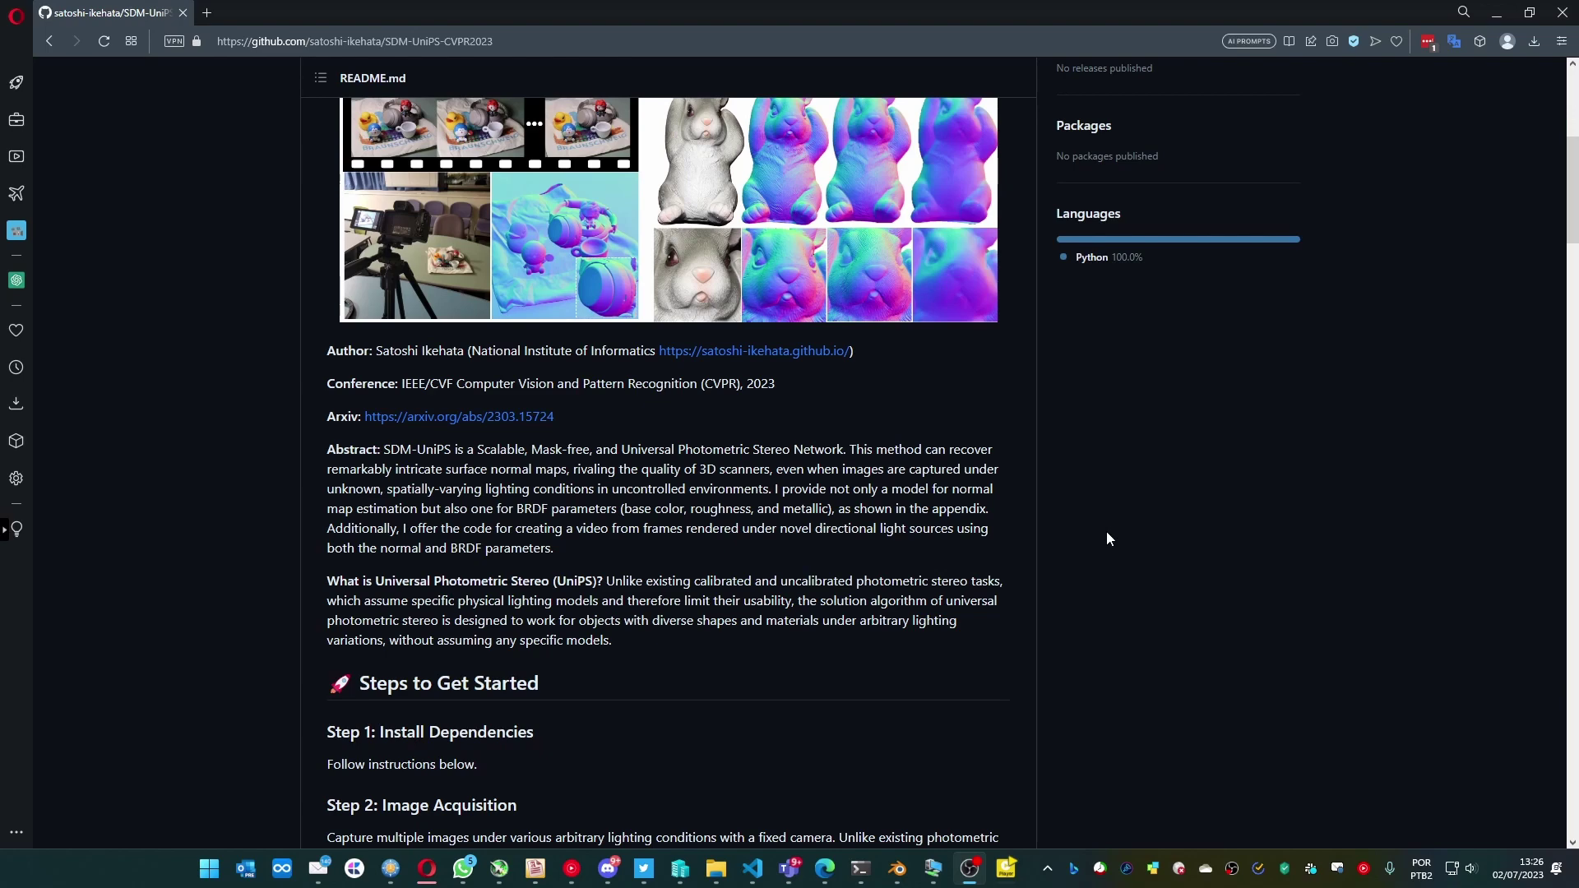
scroll(1103, 539, up, 5)
scroll(1103, 538, up, 3)
Install CEB_SDM_UniPS_0.01.zip from Preferences, enable it, and show the viewport sidebar
click(898, 869)
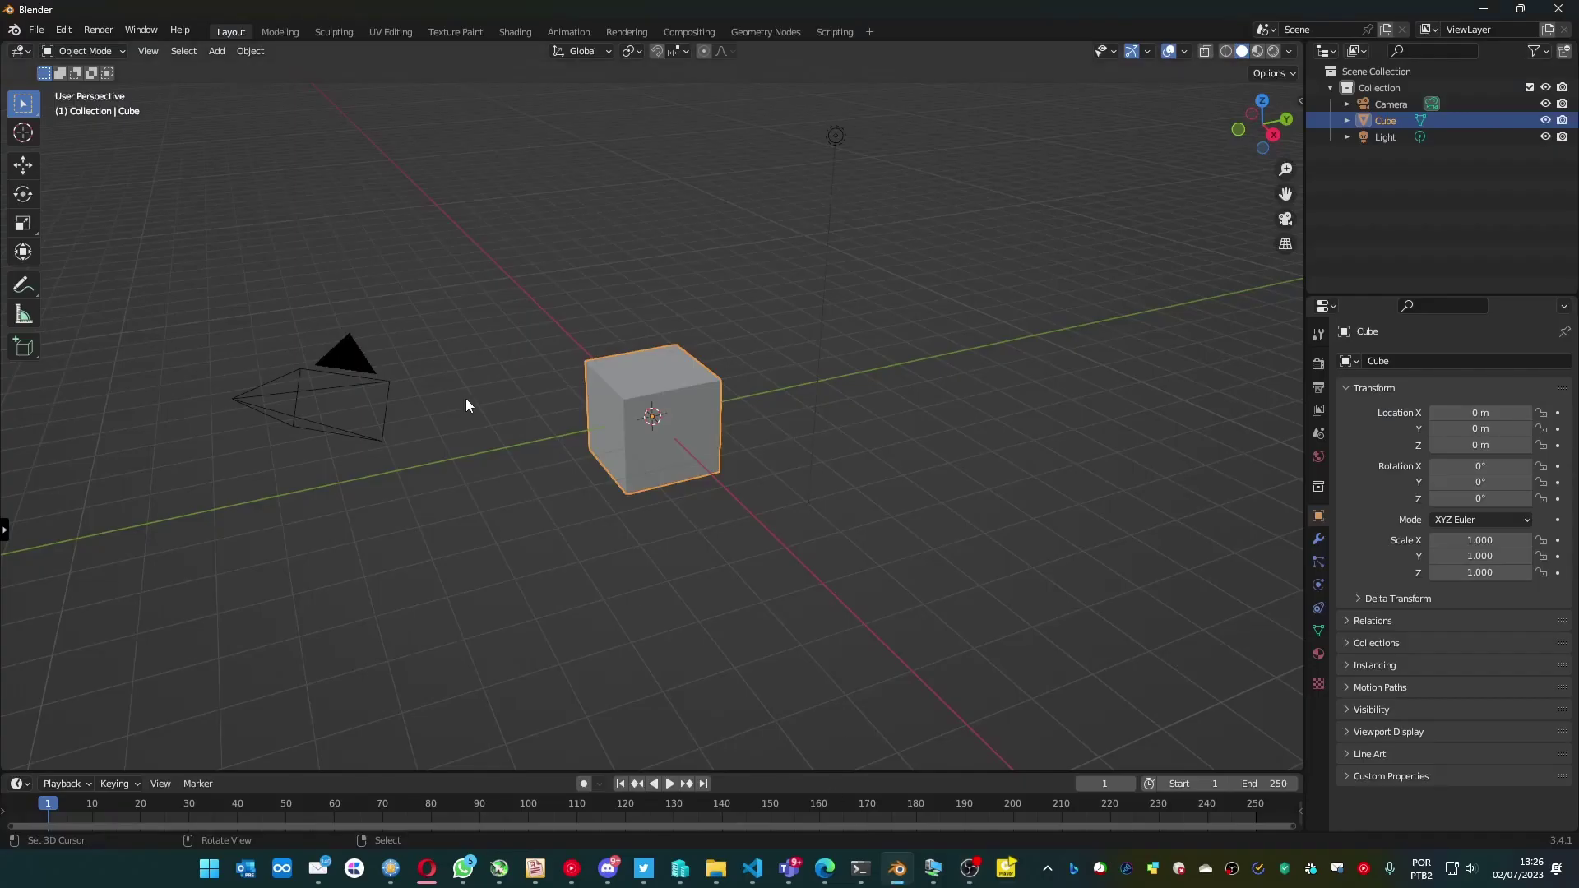
click(62, 29)
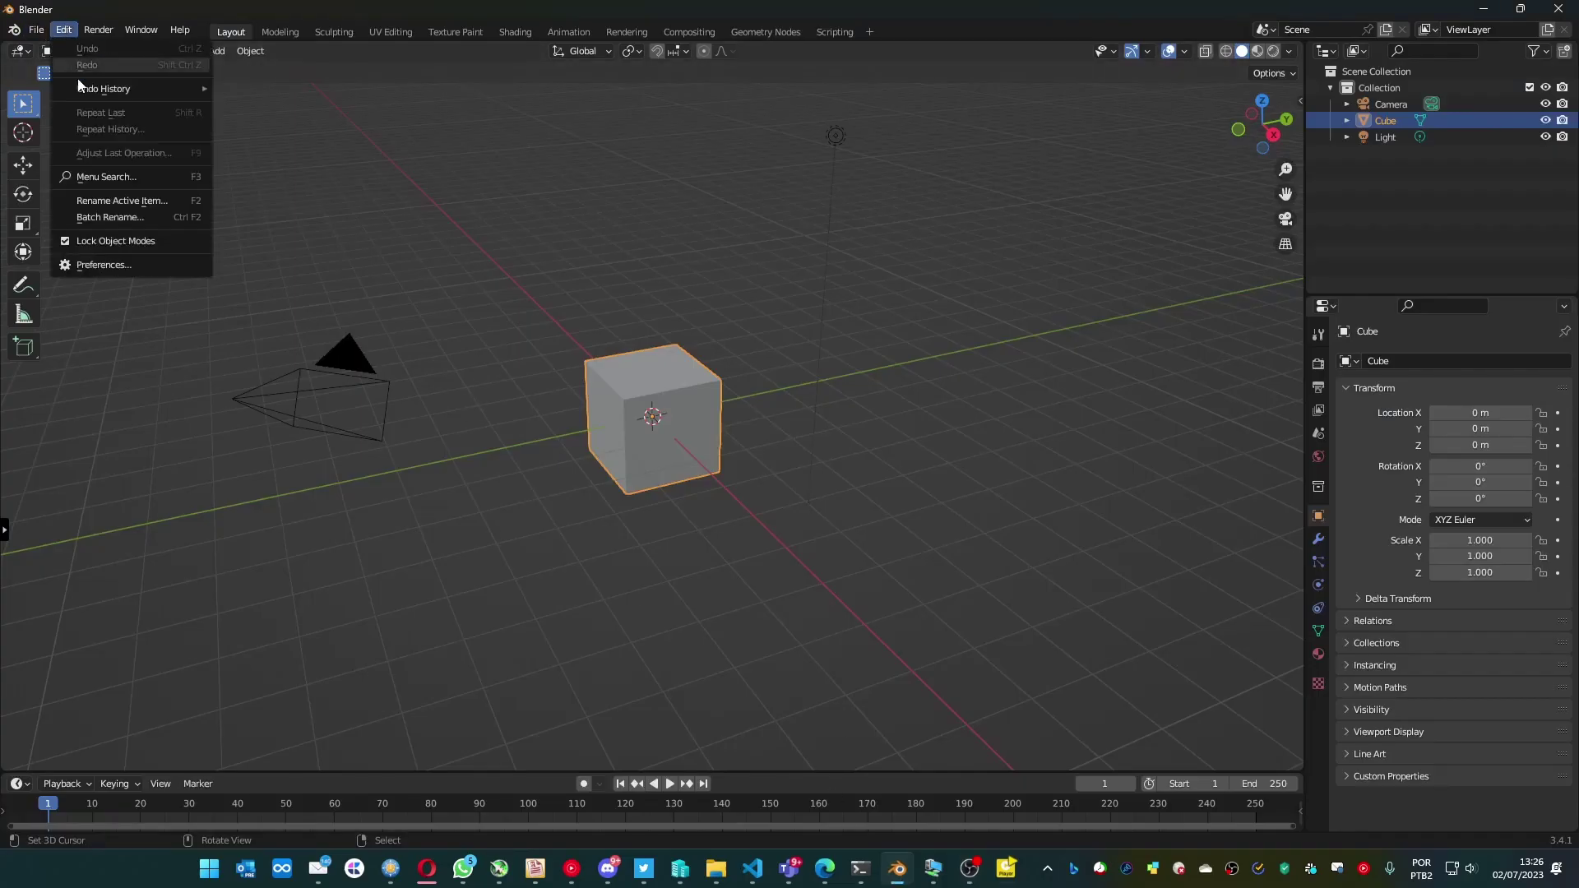
click(102, 264)
click(417, 69)
click(81, 470)
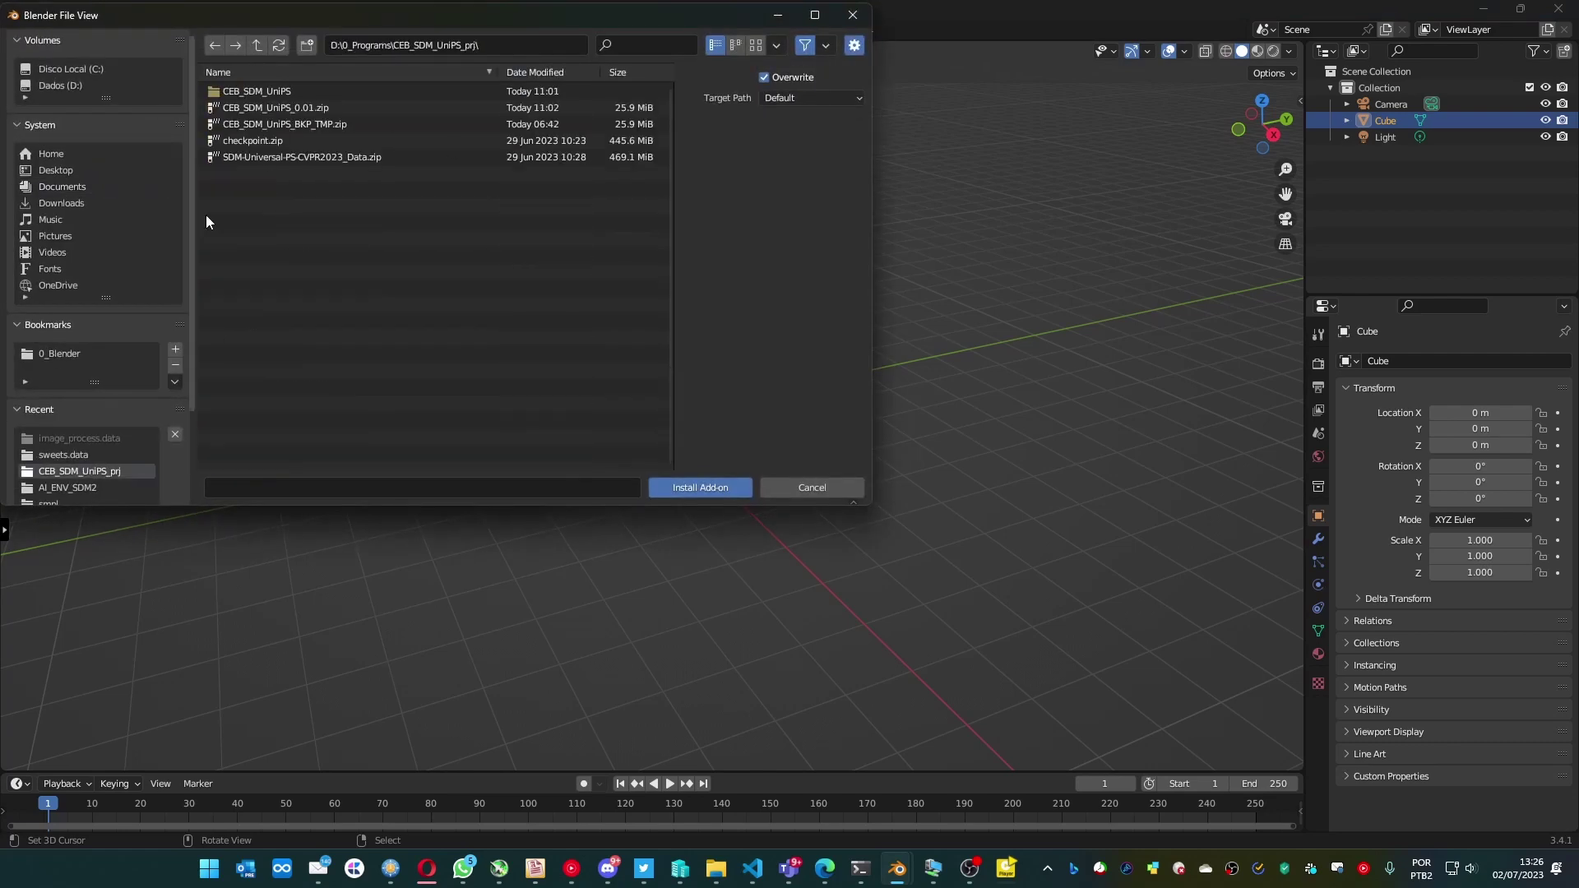
double_click(260, 109)
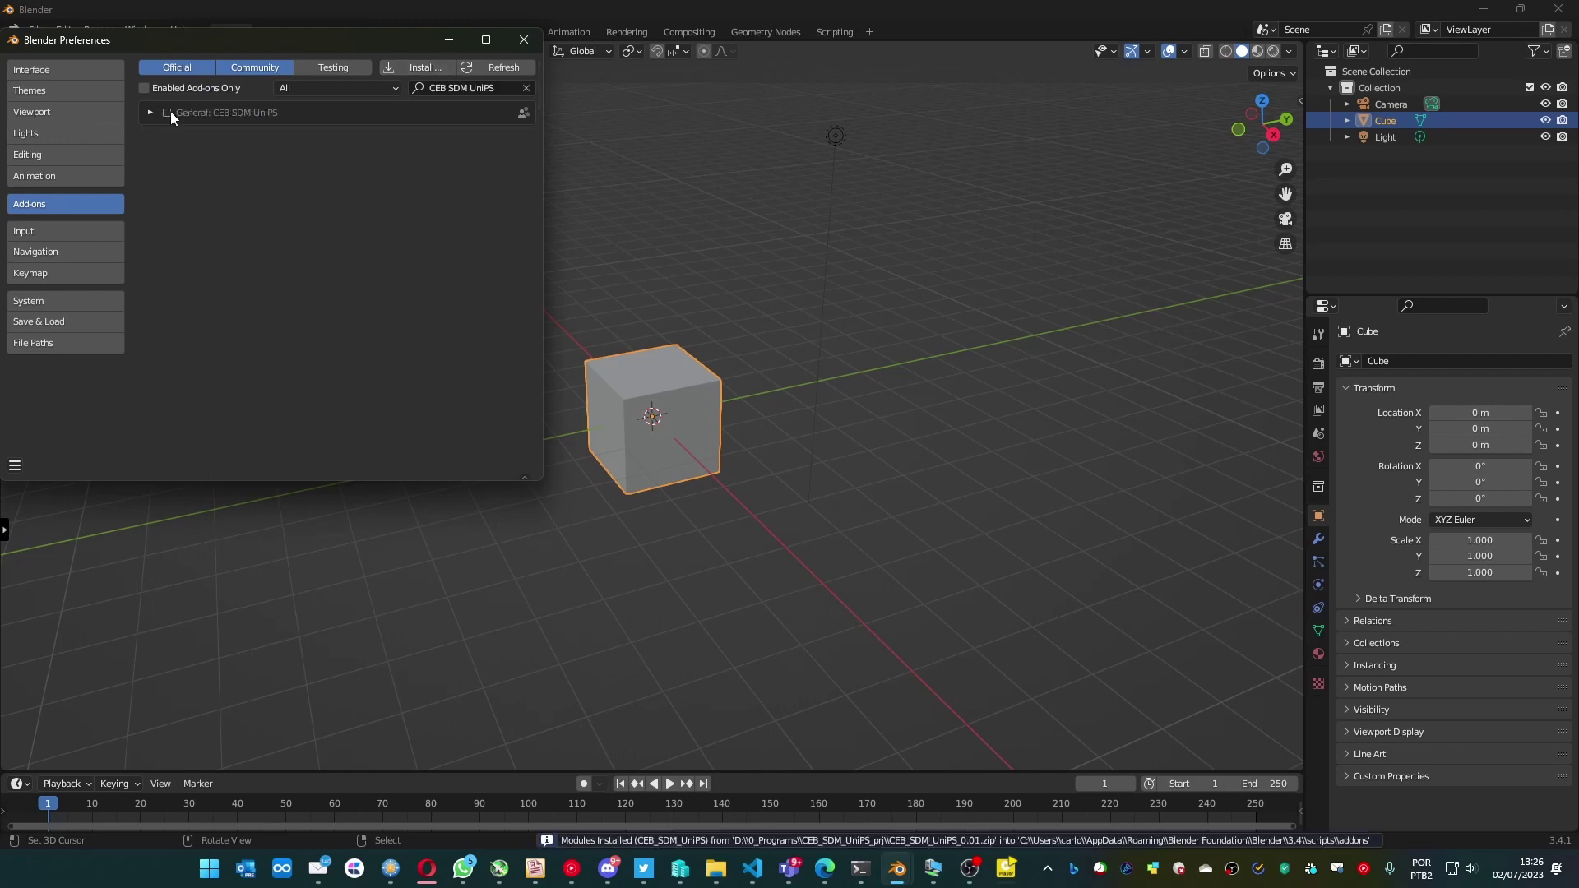
click(166, 112)
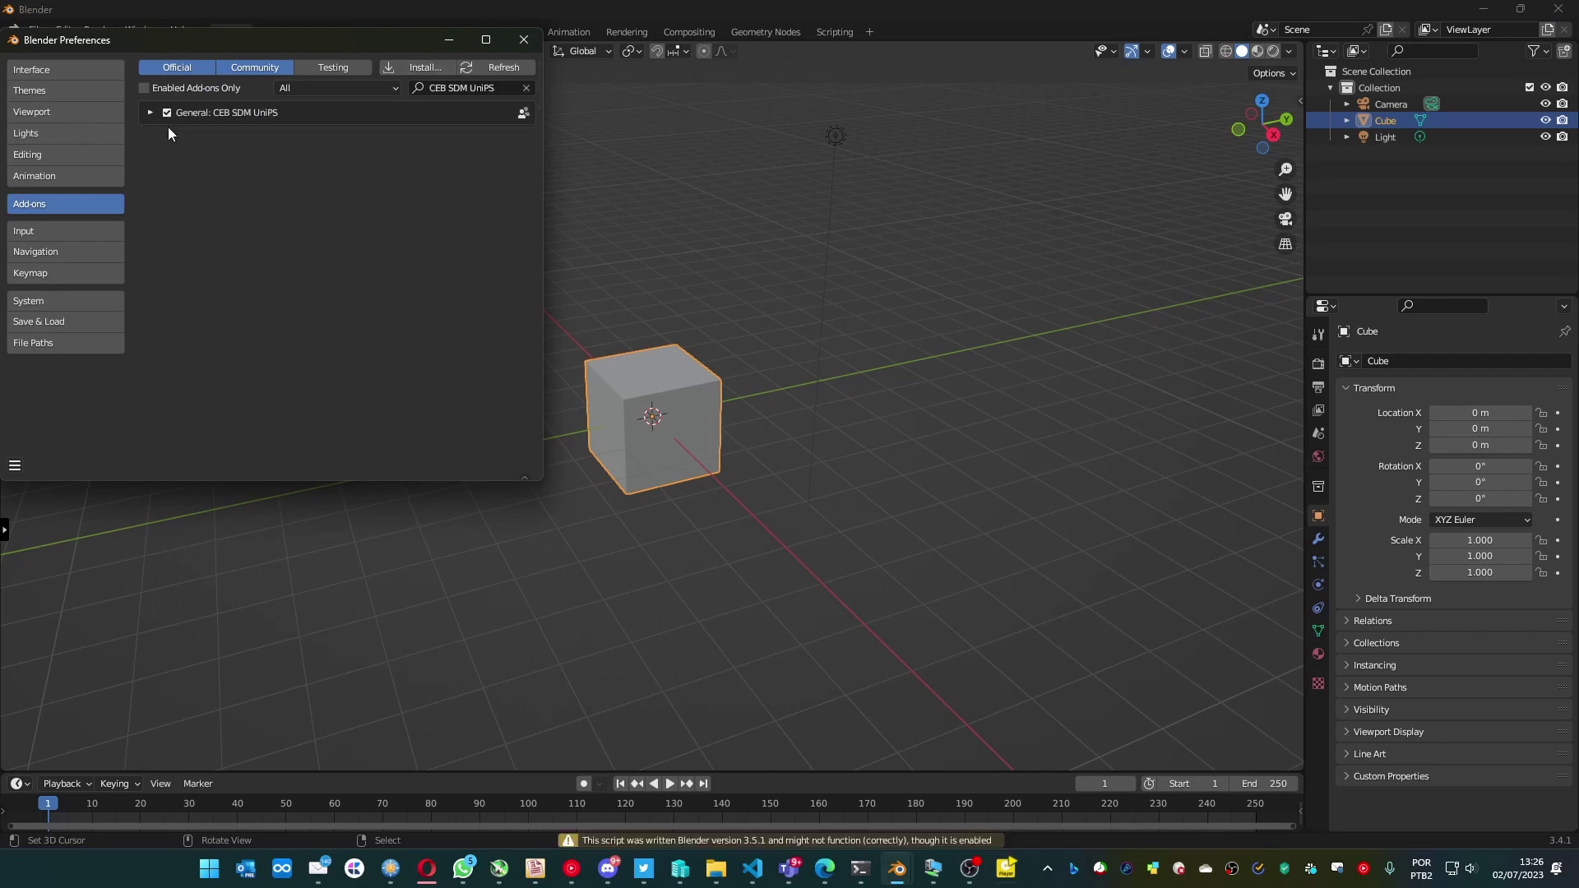
click(522, 41)
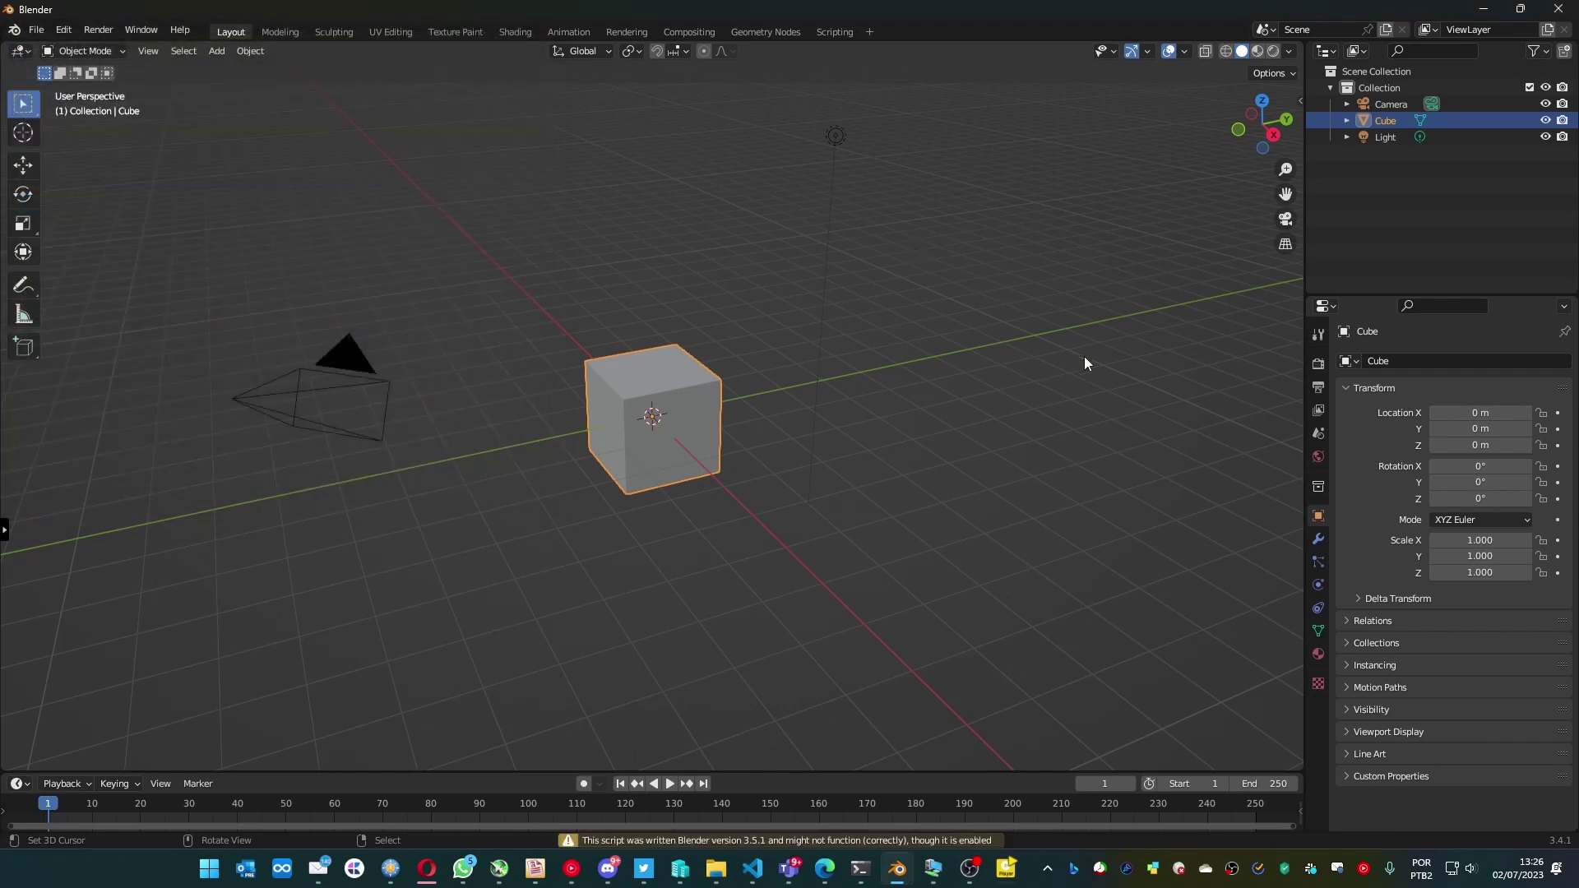
key(n)
Switch the viewport sidebar to the SDM UniPS panel
click(1297, 256)
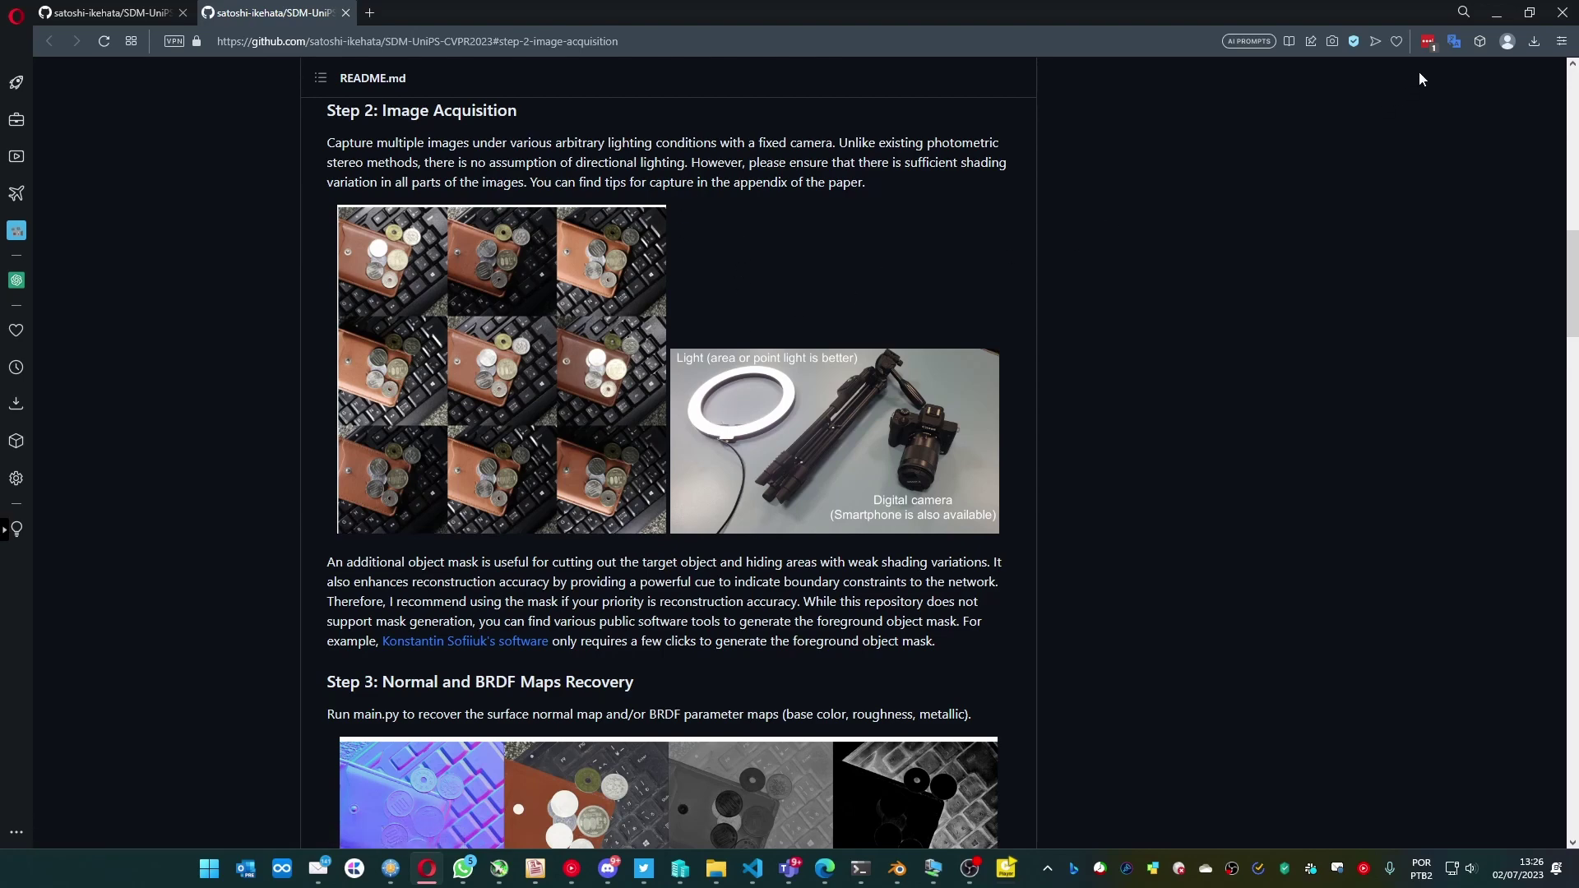
Return to Blender, expand the Venv and Model settings, and clear the existing venv path
click(1496, 12)
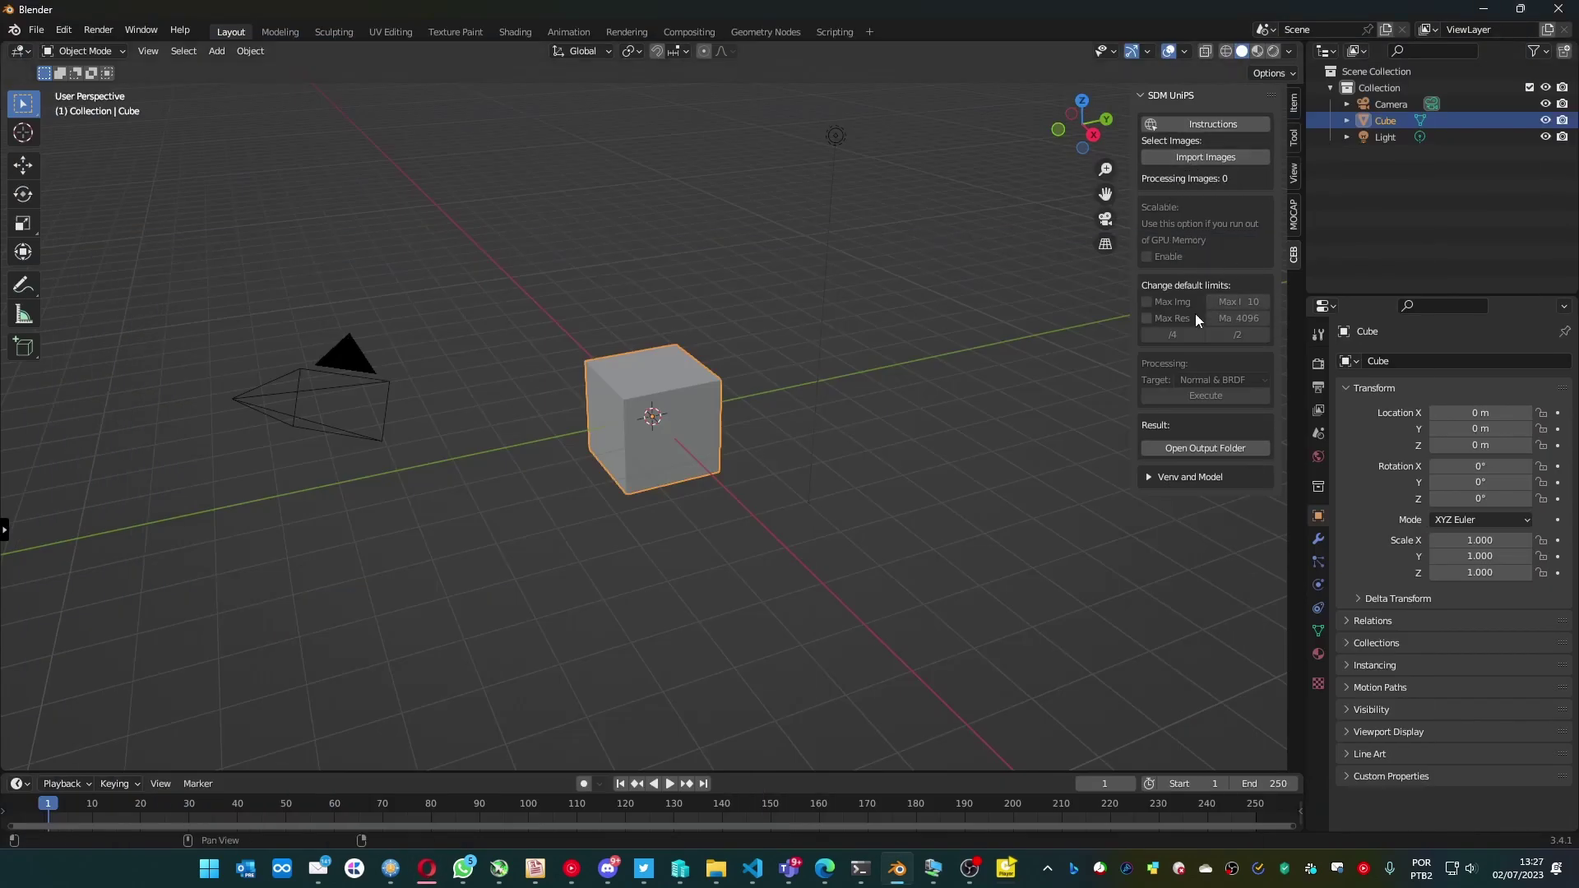
click(1149, 476)
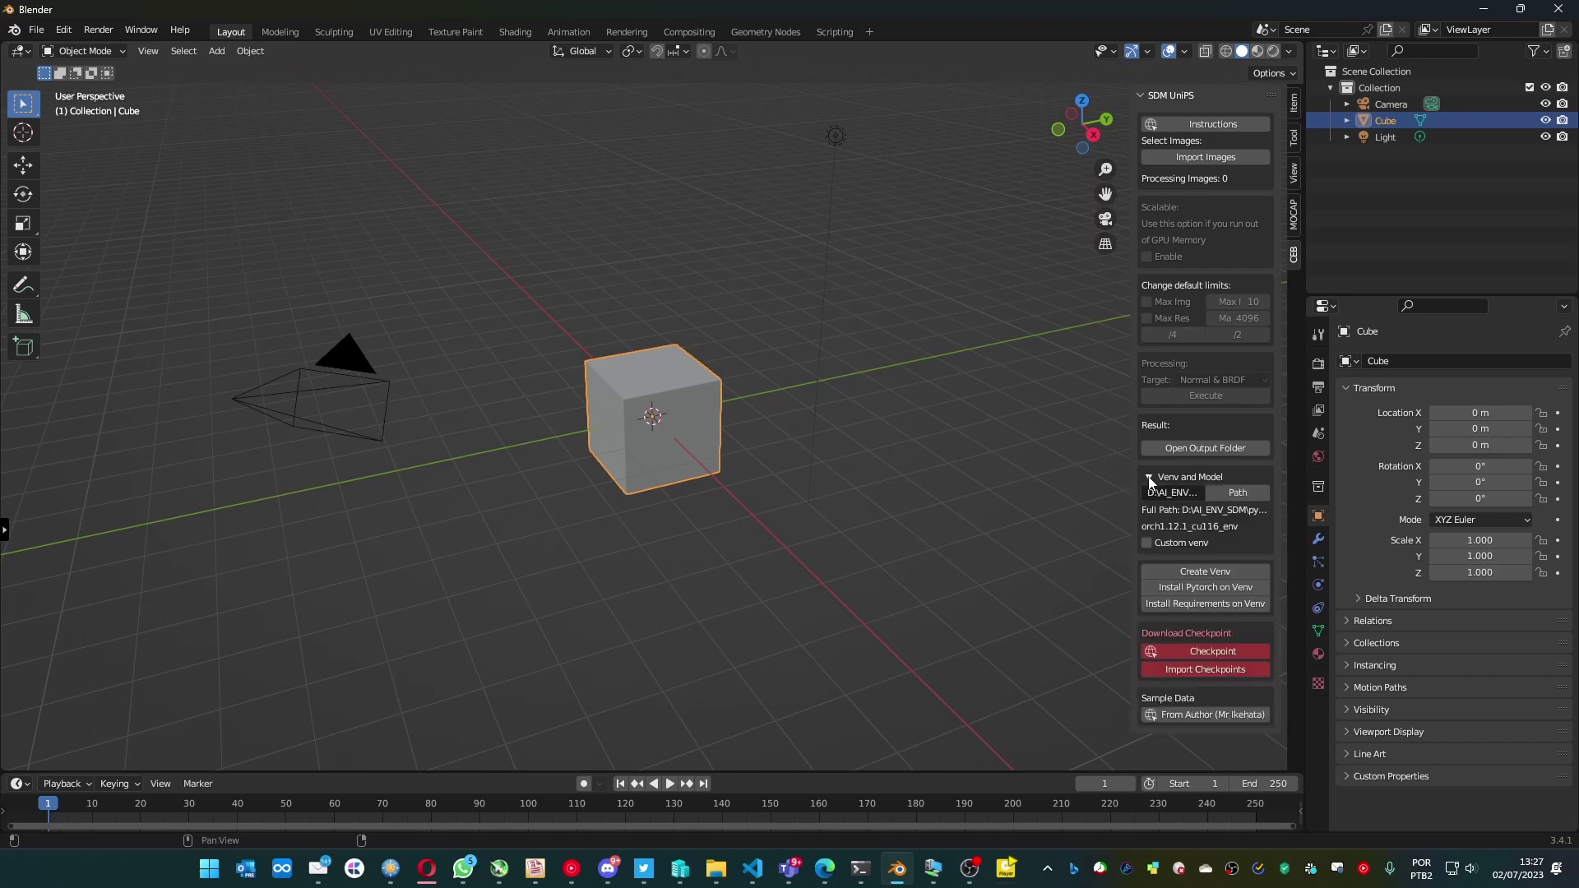
click(1236, 490)
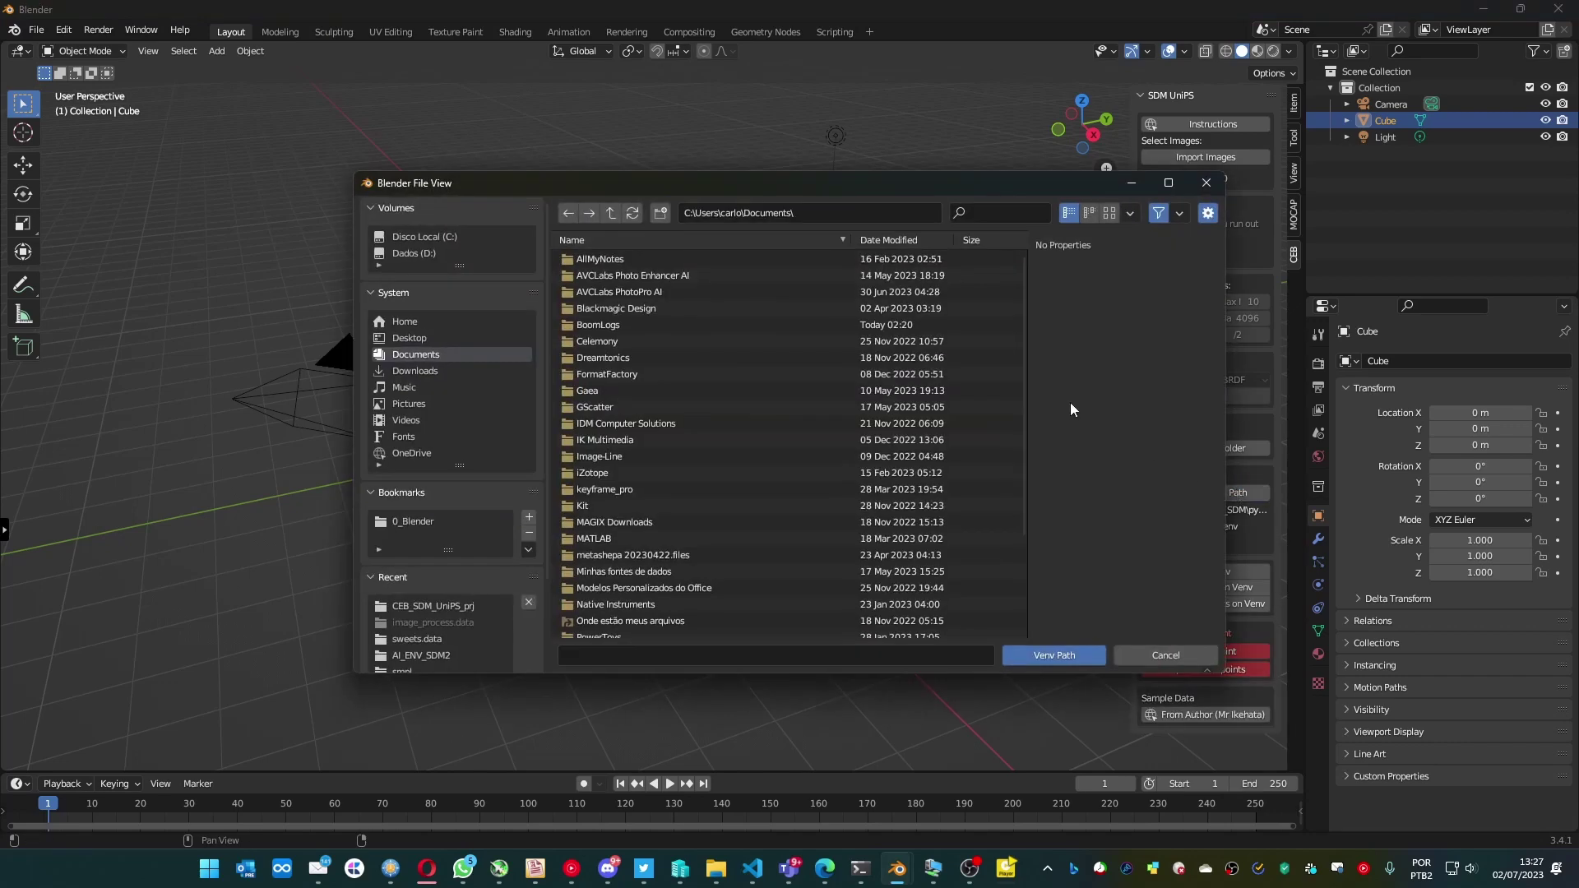
click(1166, 655)
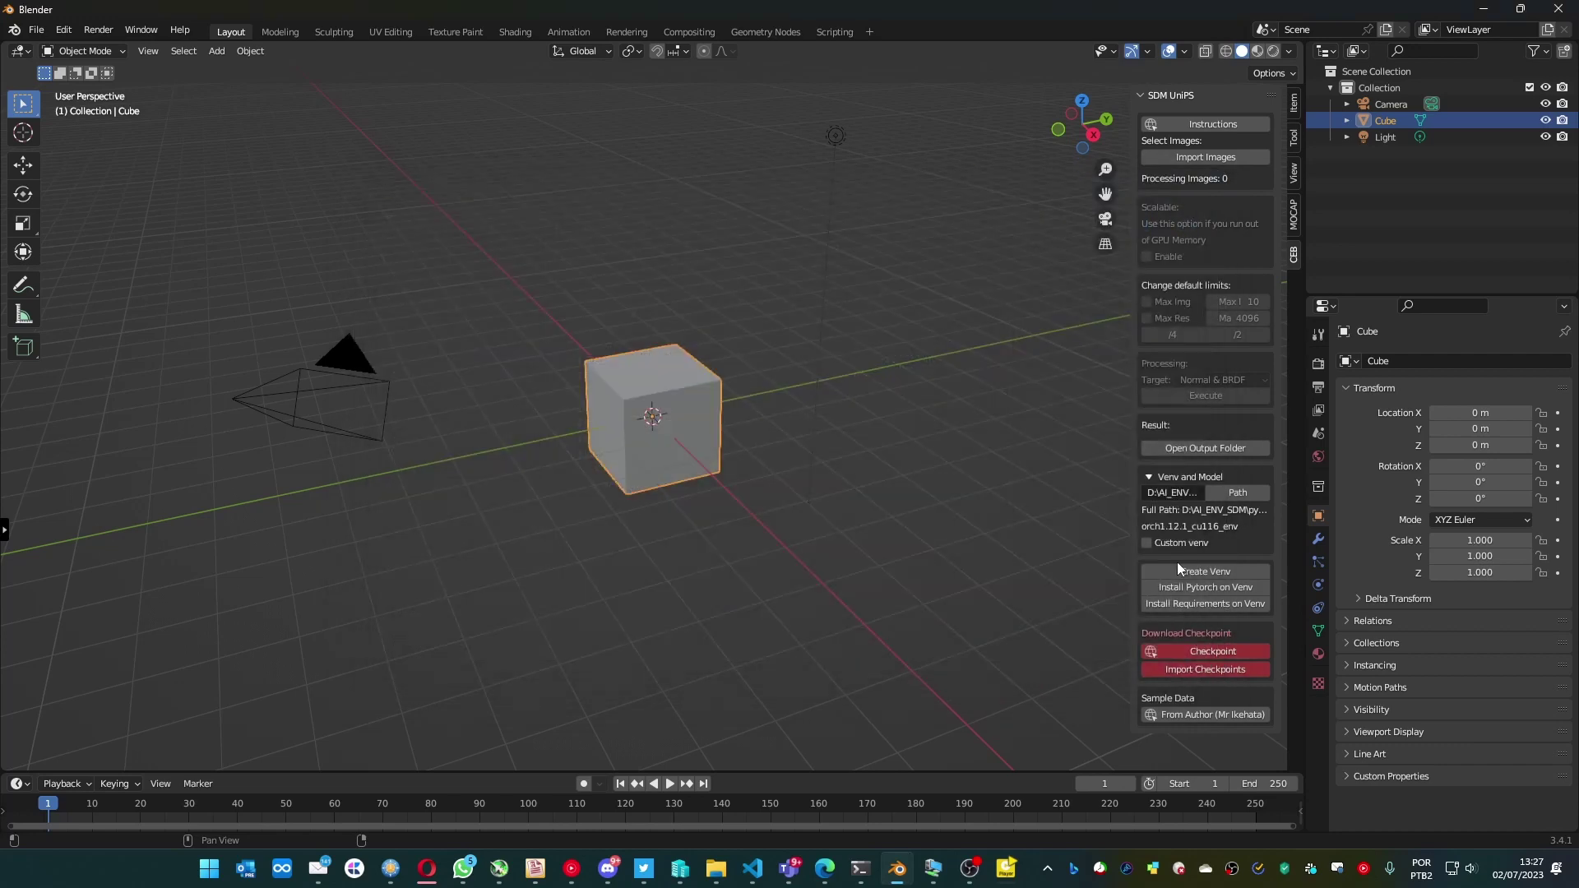
double_click(1173, 491)
key(Return)
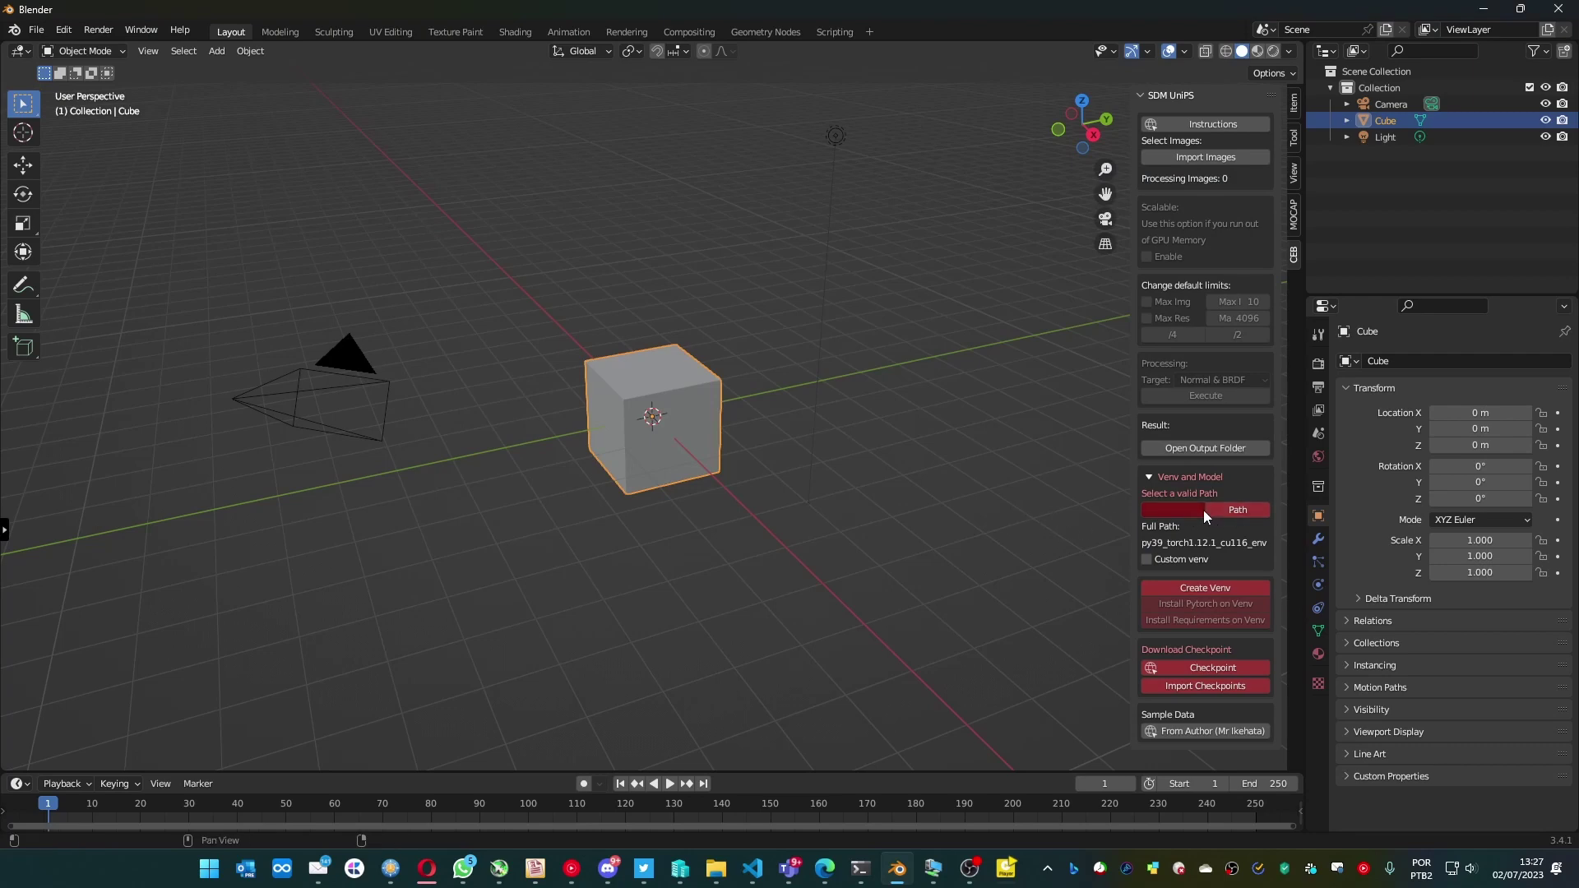
Create a new AI_VENV_SDM2 folder on drive D and open it in the file browser
click(1228, 508)
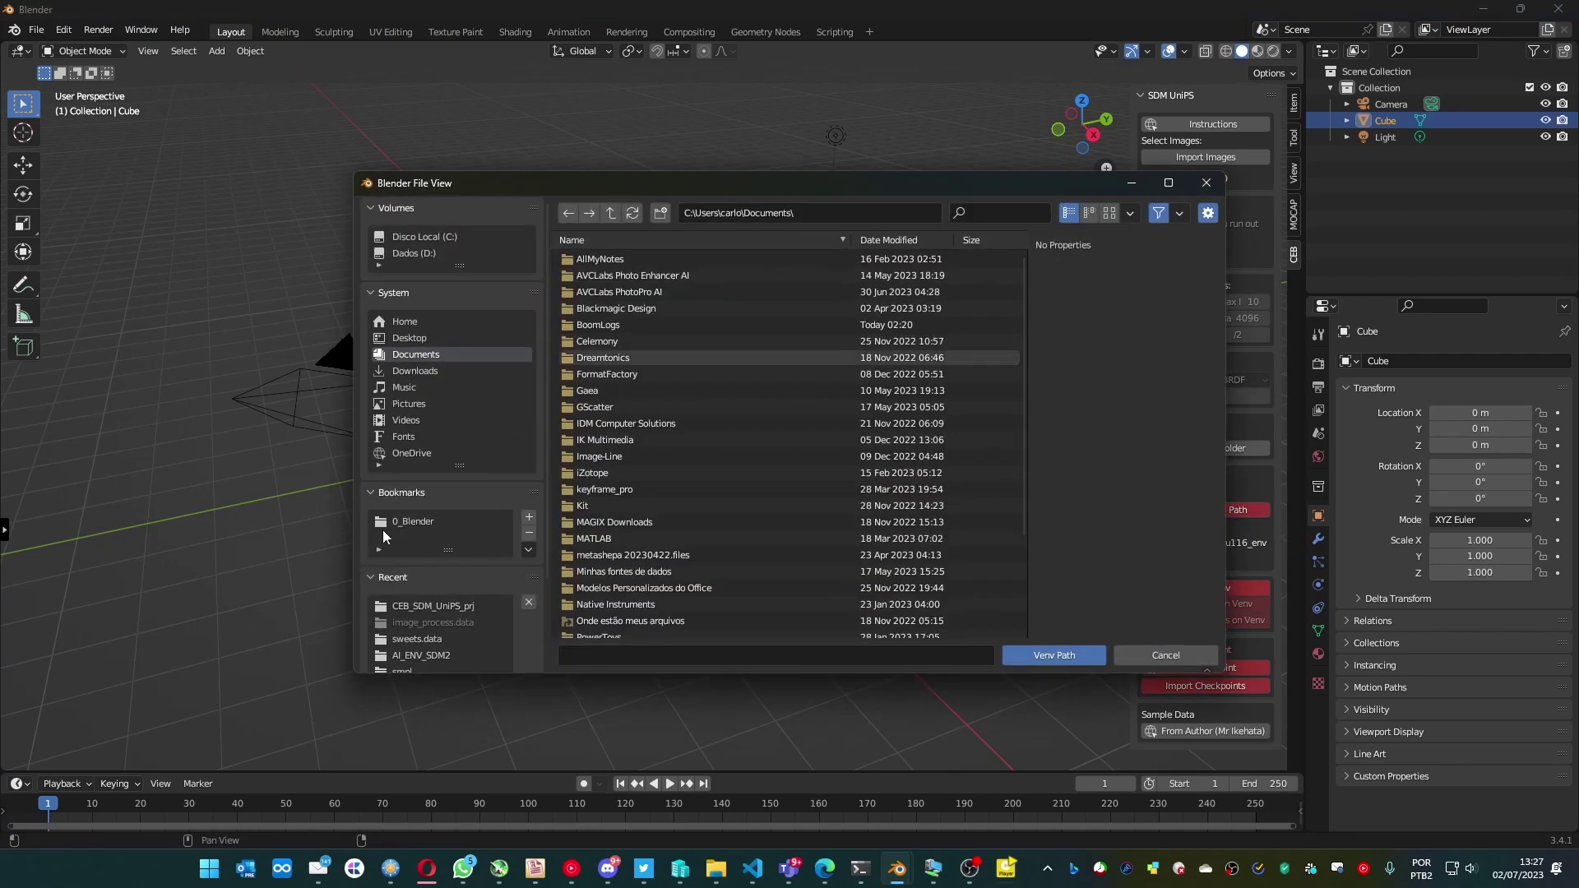
click(420, 253)
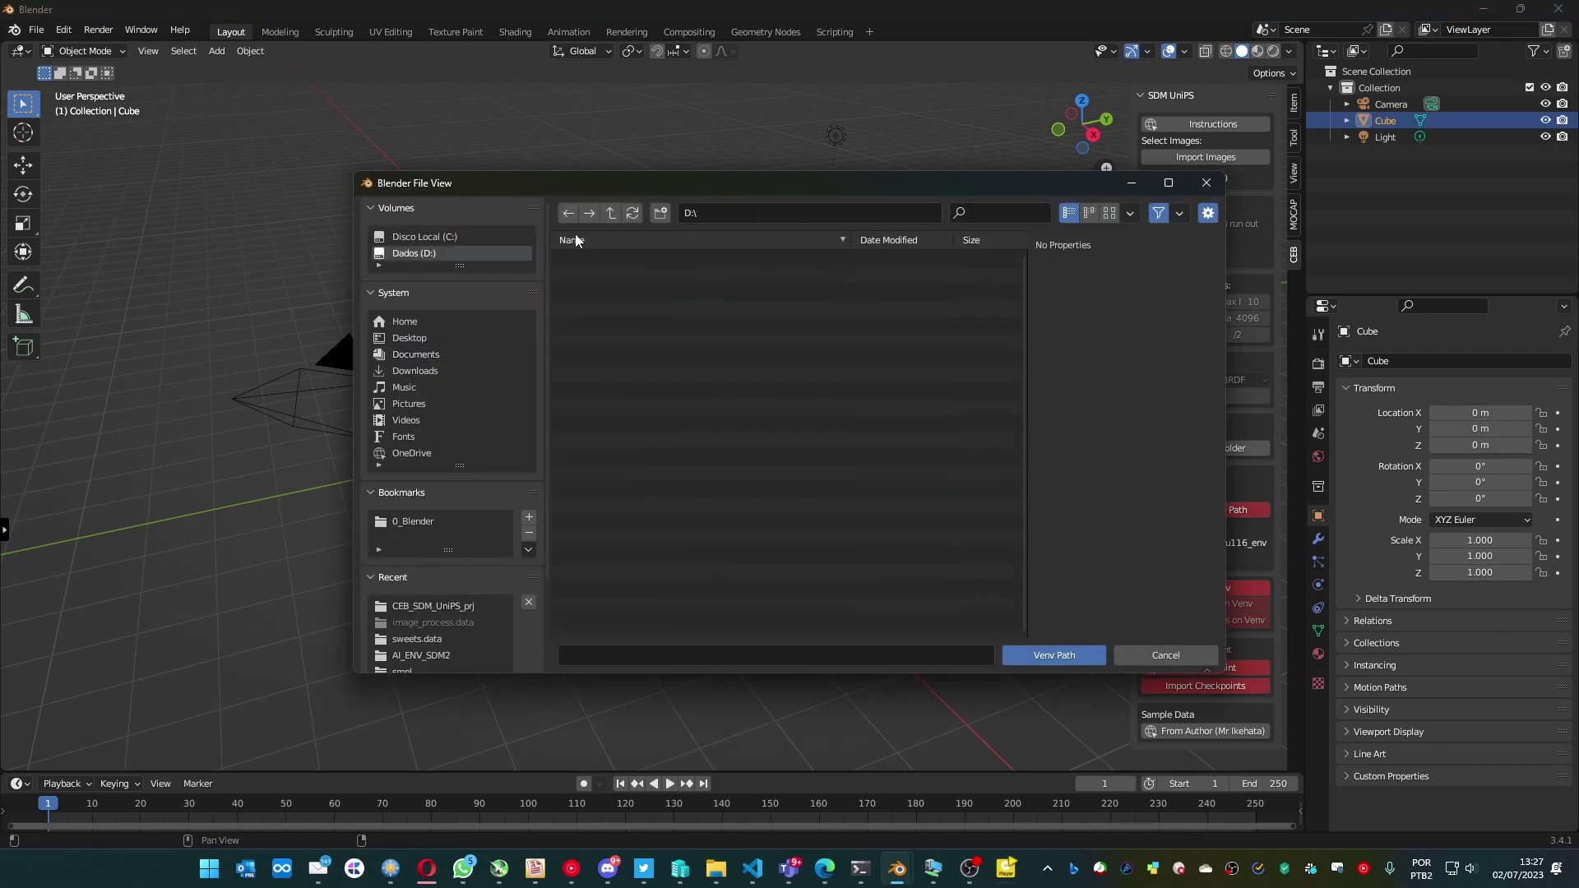
click(661, 213)
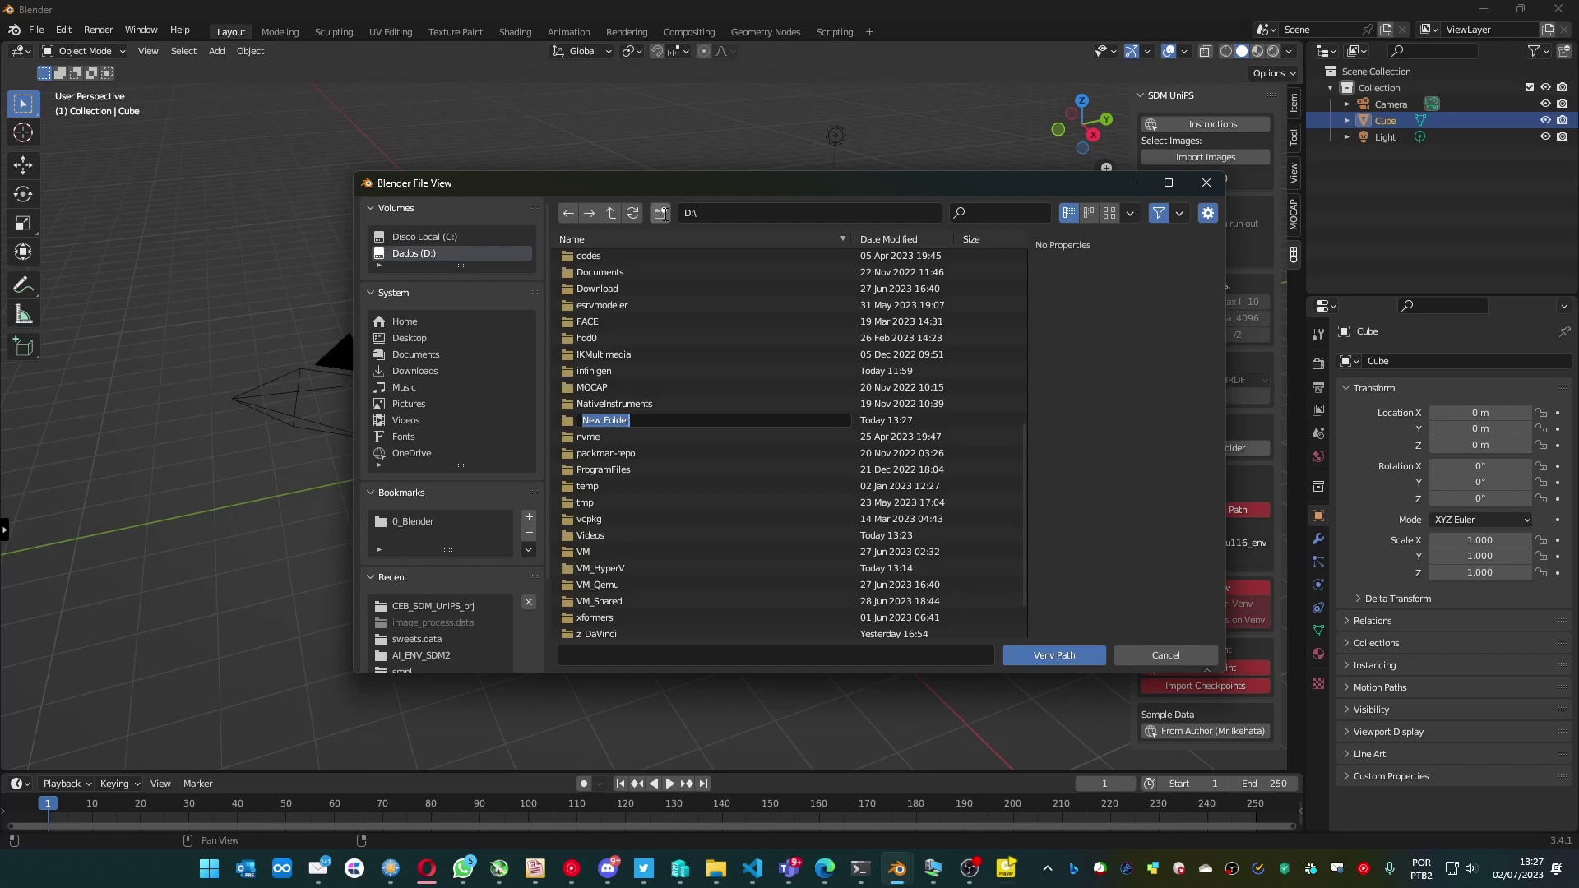
text(AI_VENV)
drag(802, 195, 655, 179)
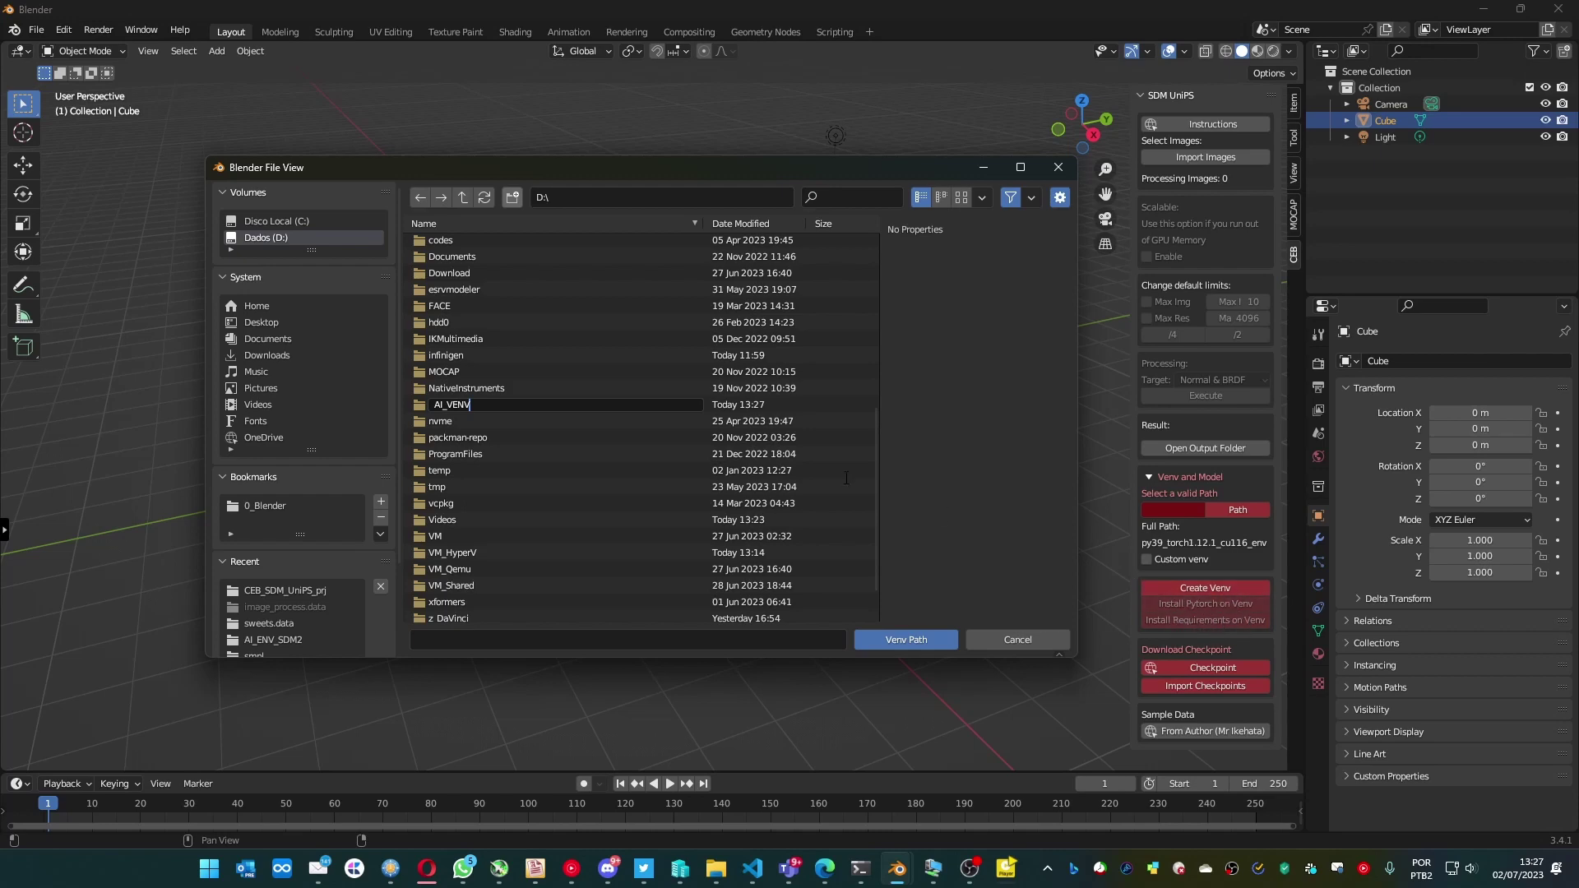
text(_)
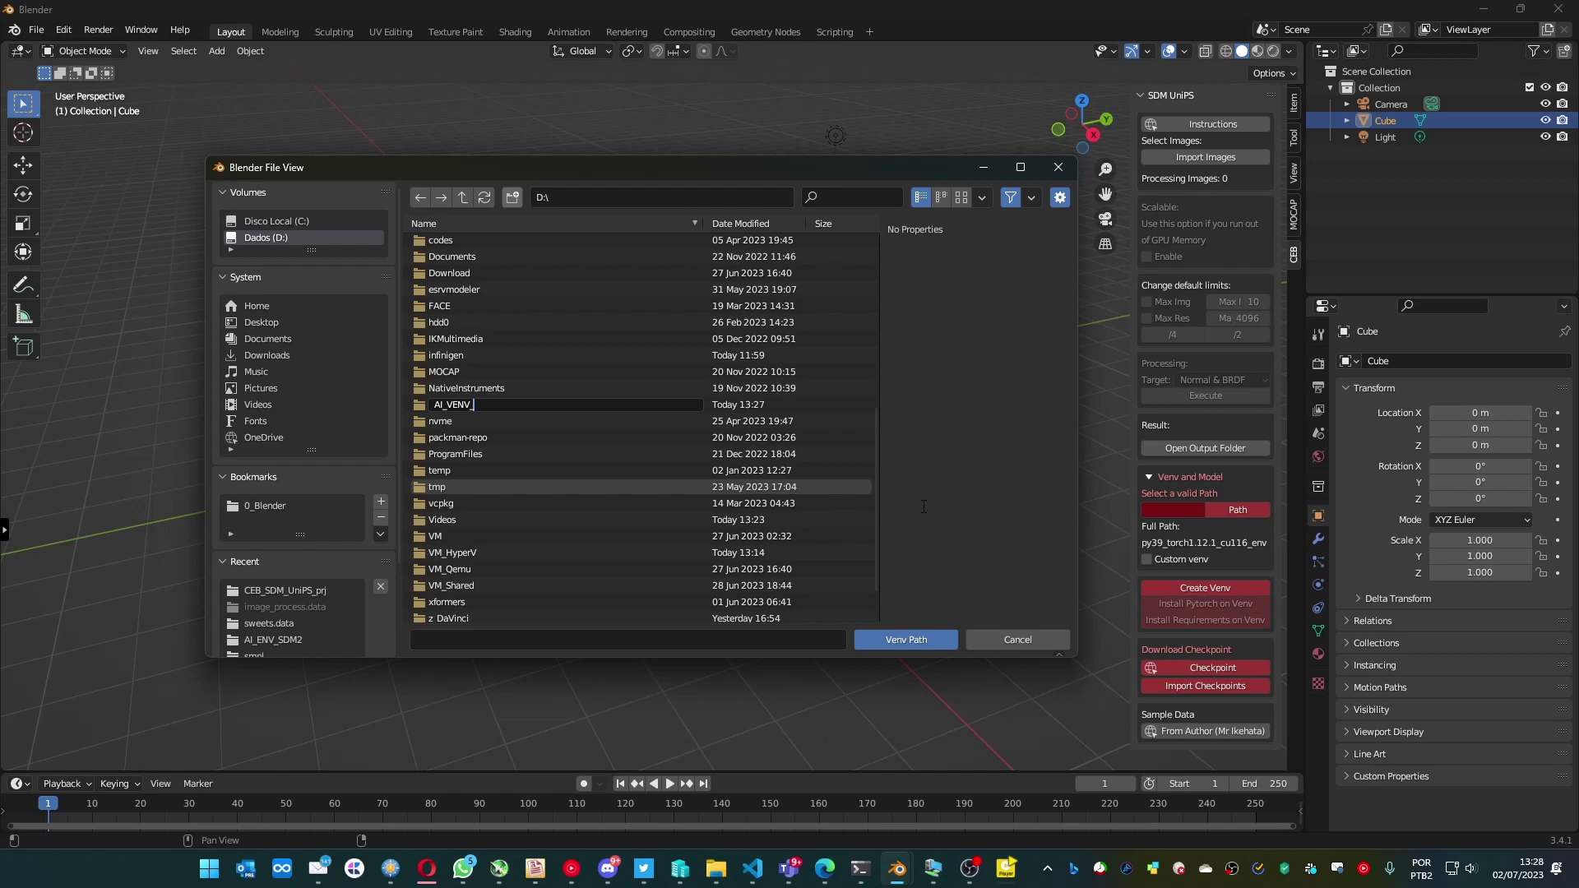
text(SDM@)
key(Return)
scroll(922, 506, down, 4)
scroll(922, 507, down, 4)
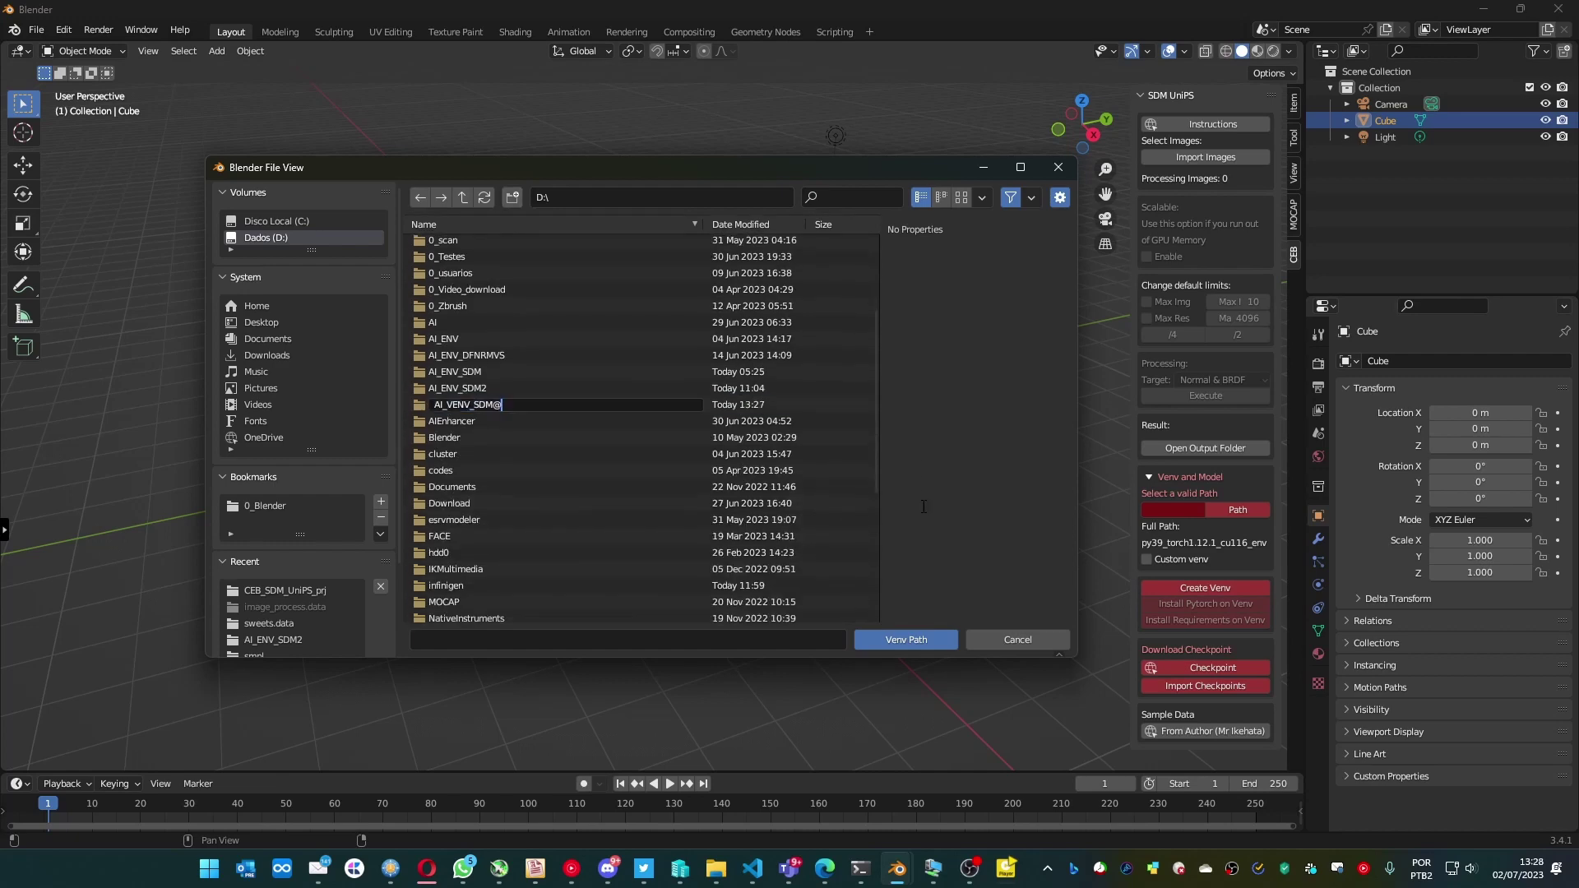
text(2)
key(Return)
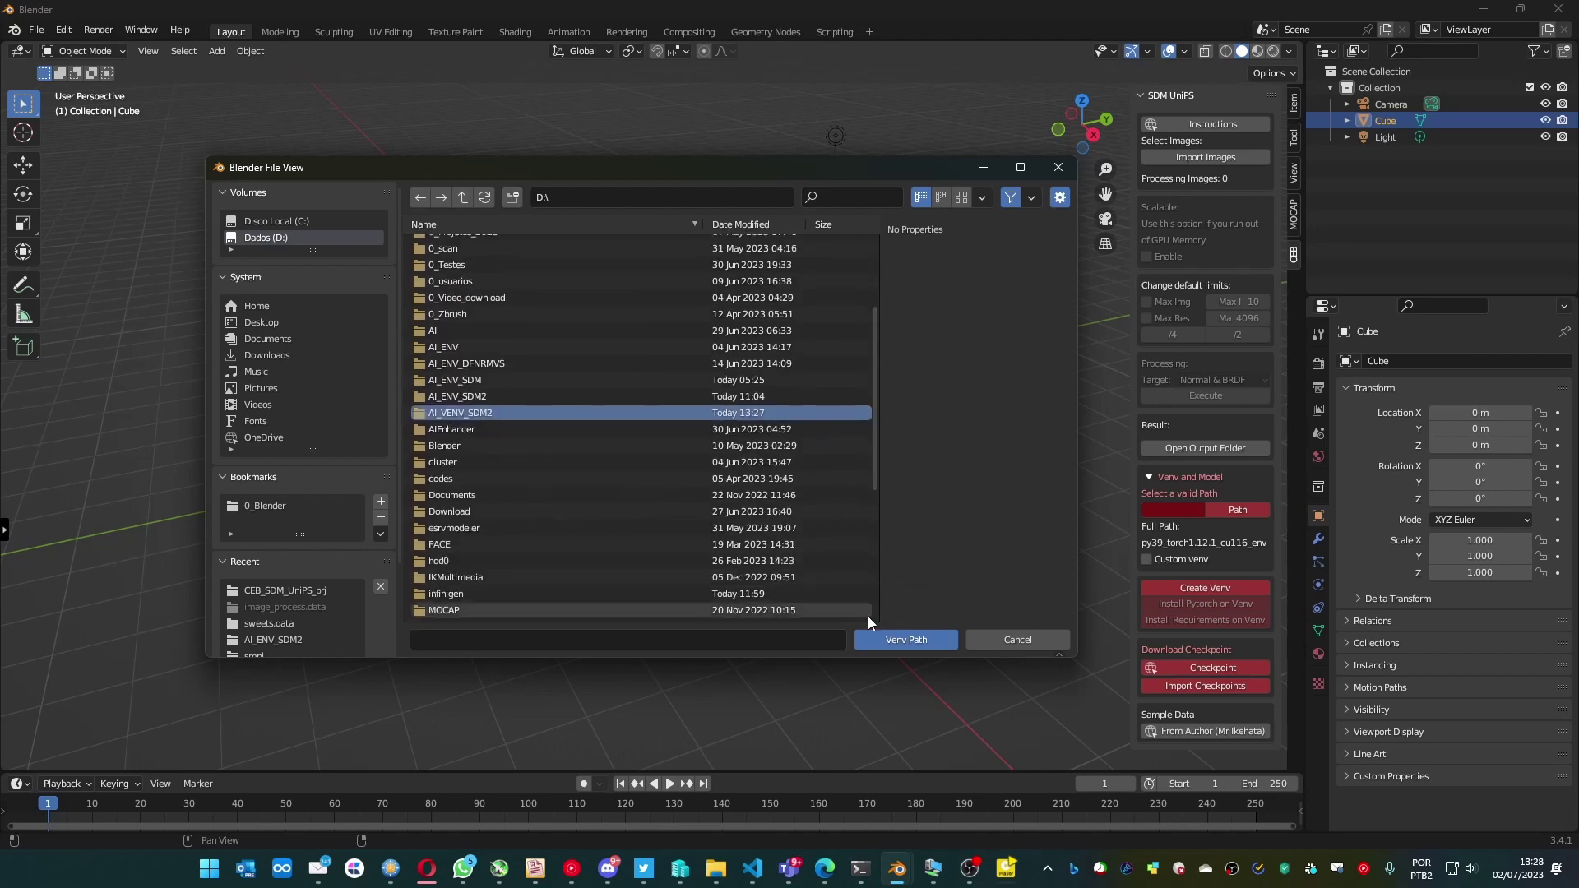
key(Return)
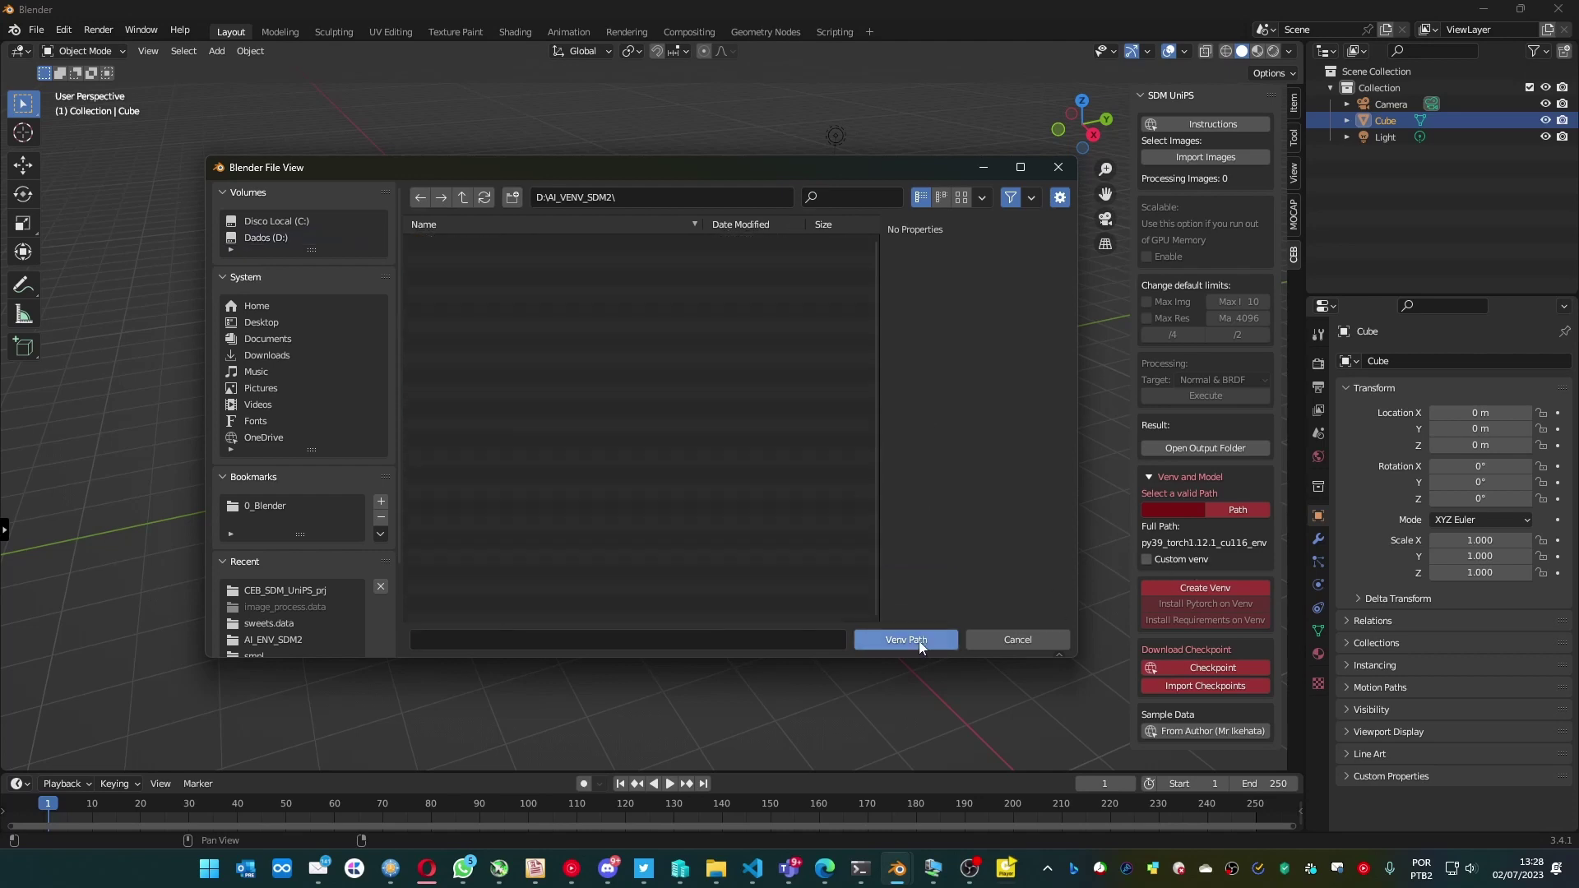
Accept AI_VENV_SDM2 as the venv location, create the venv, and show the system console
click(869, 639)
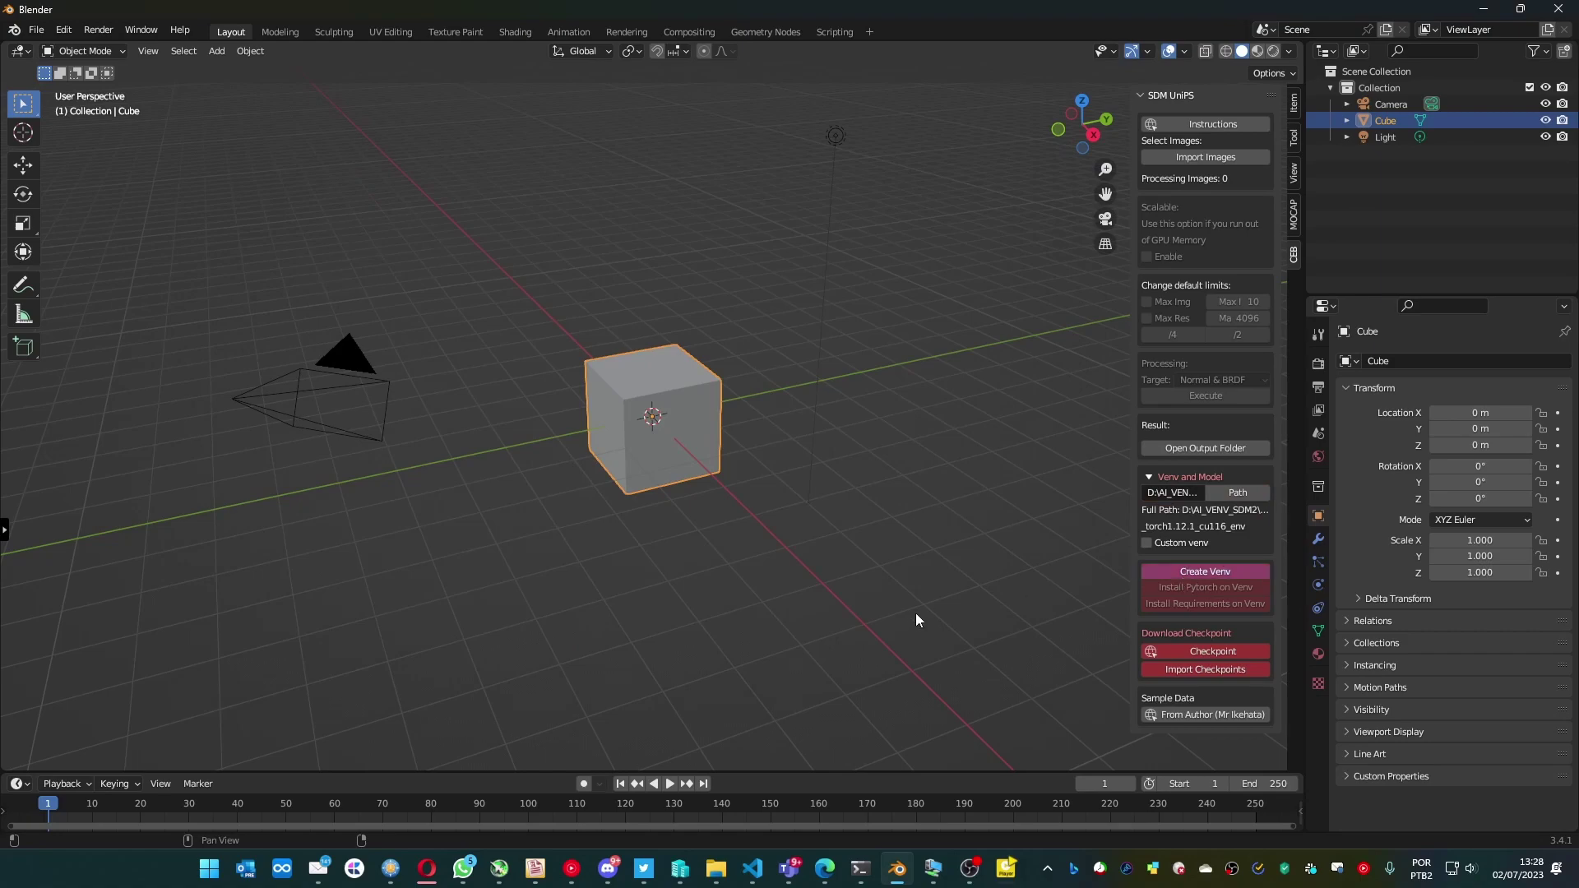
click(861, 868)
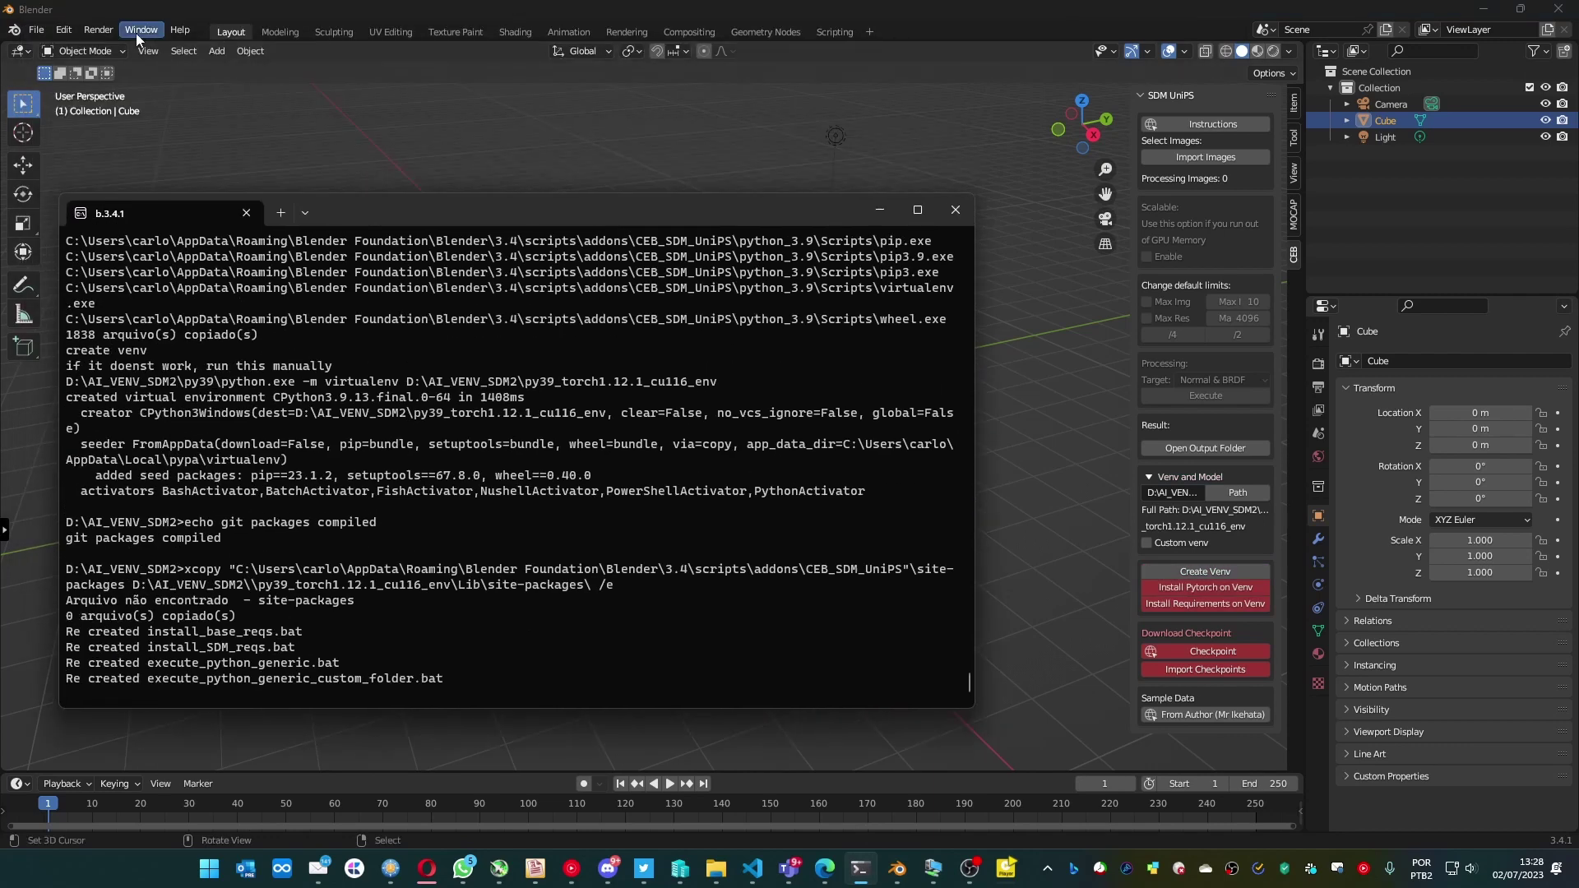
click(142, 33)
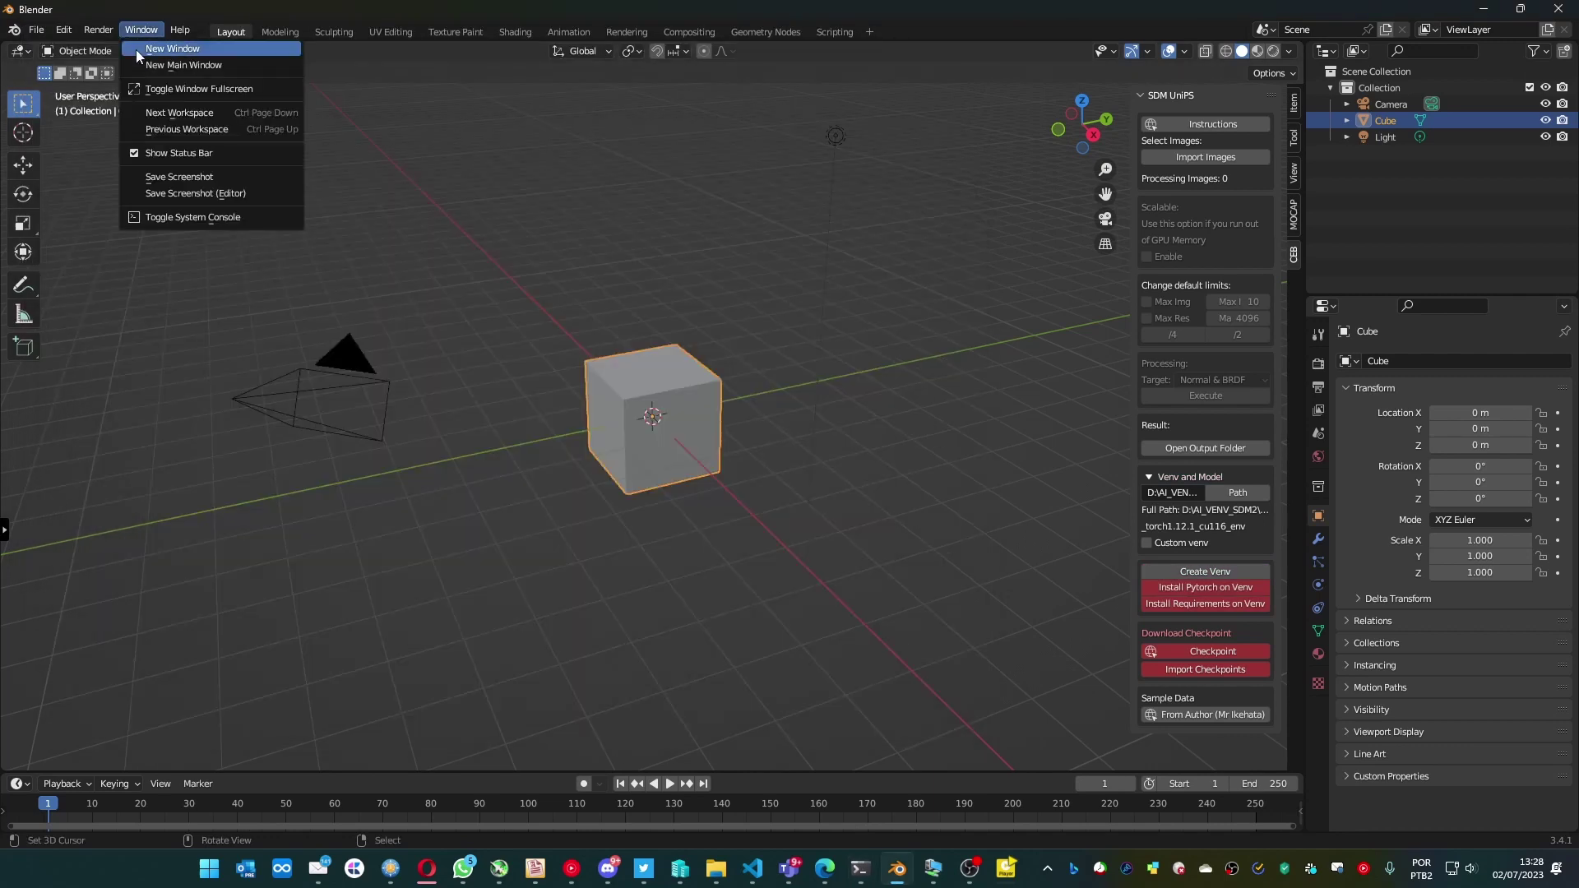
click(168, 216)
Resize the Blender window and move the system console toward the lower right
drag(466, 4, 22, 46)
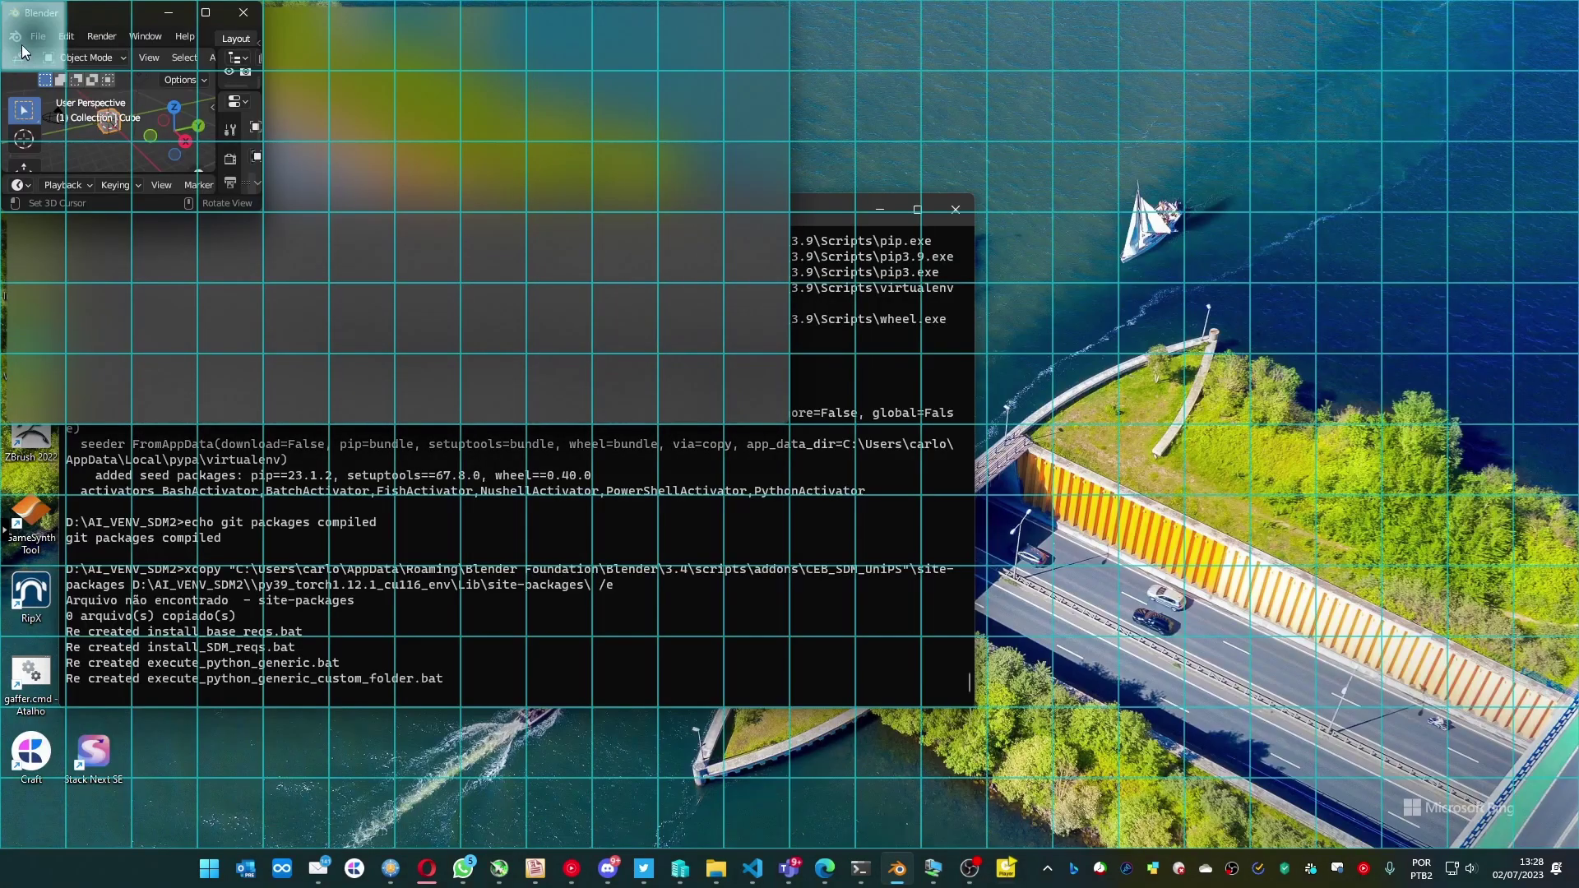
drag(260, 209, 852, 707)
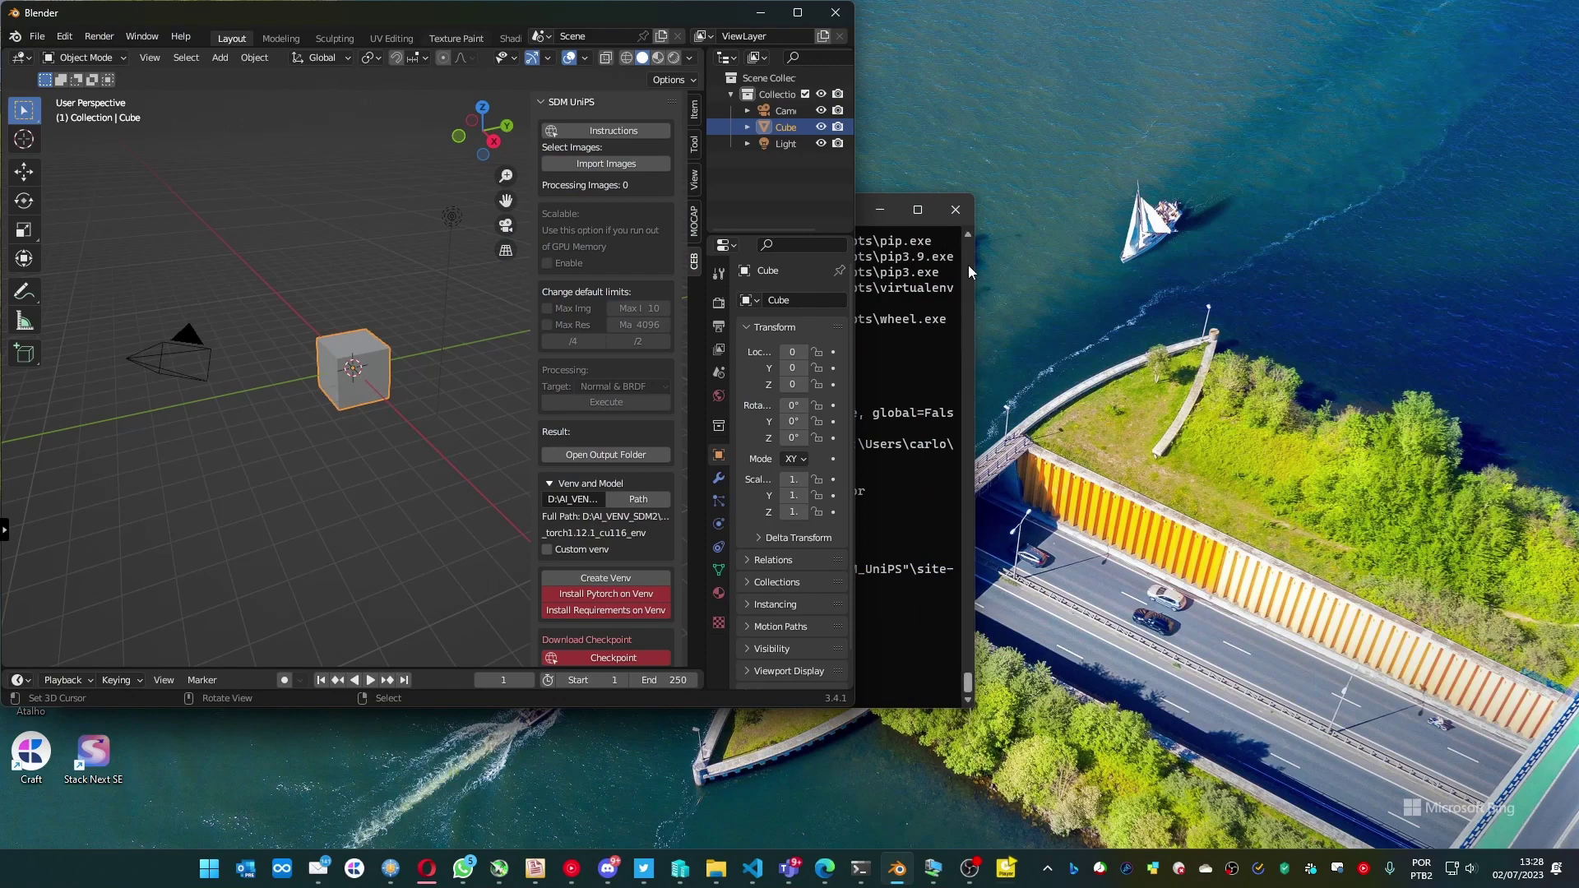
click(969, 266)
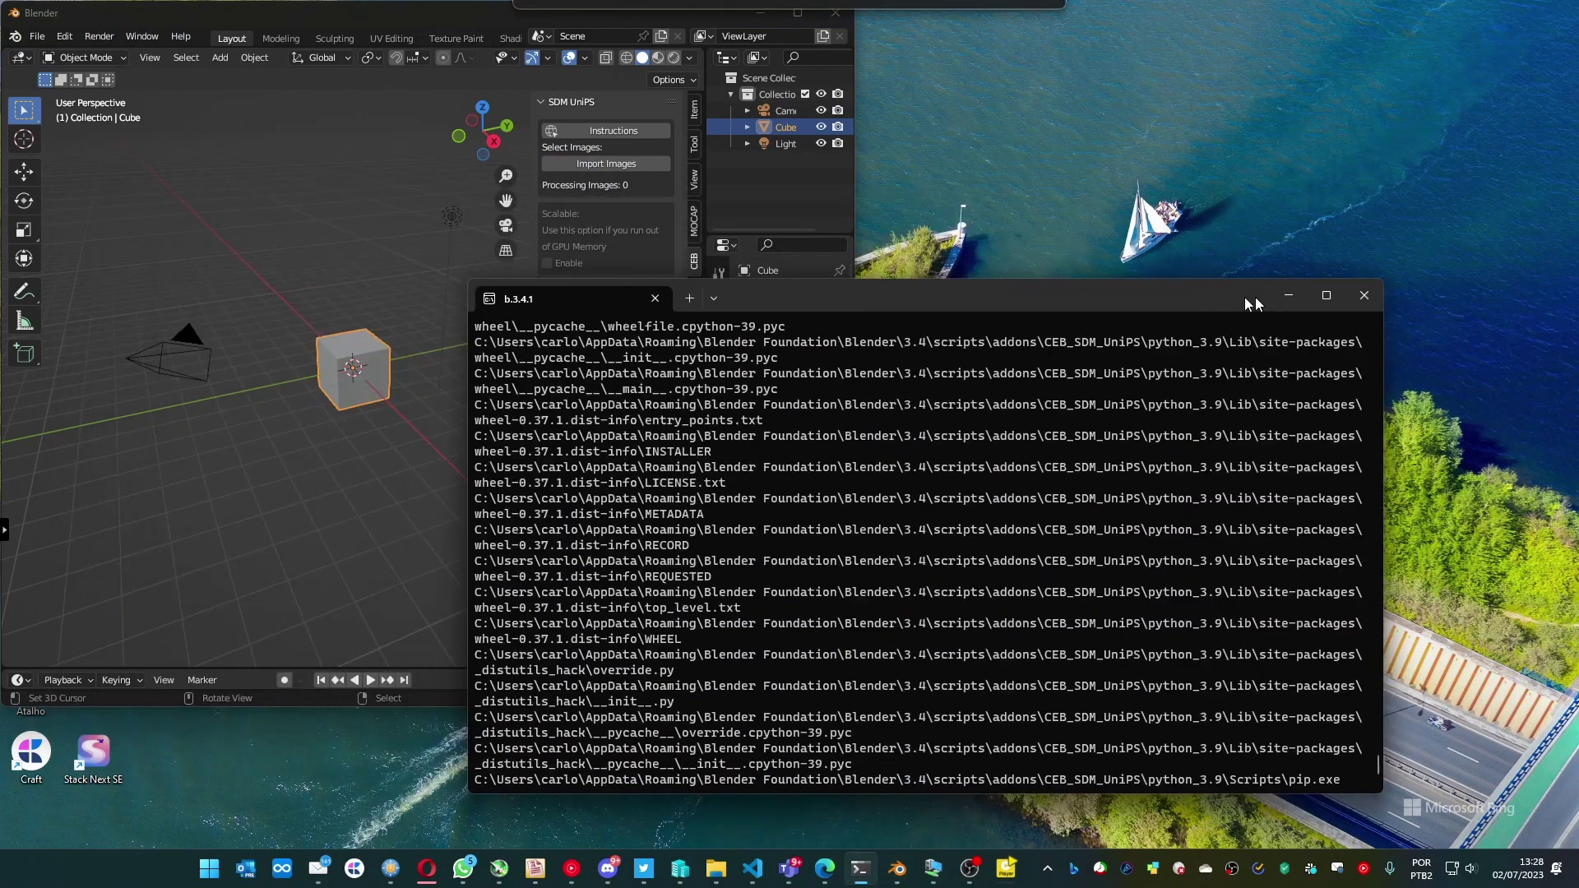
drag(836, 207, 1380, 300)
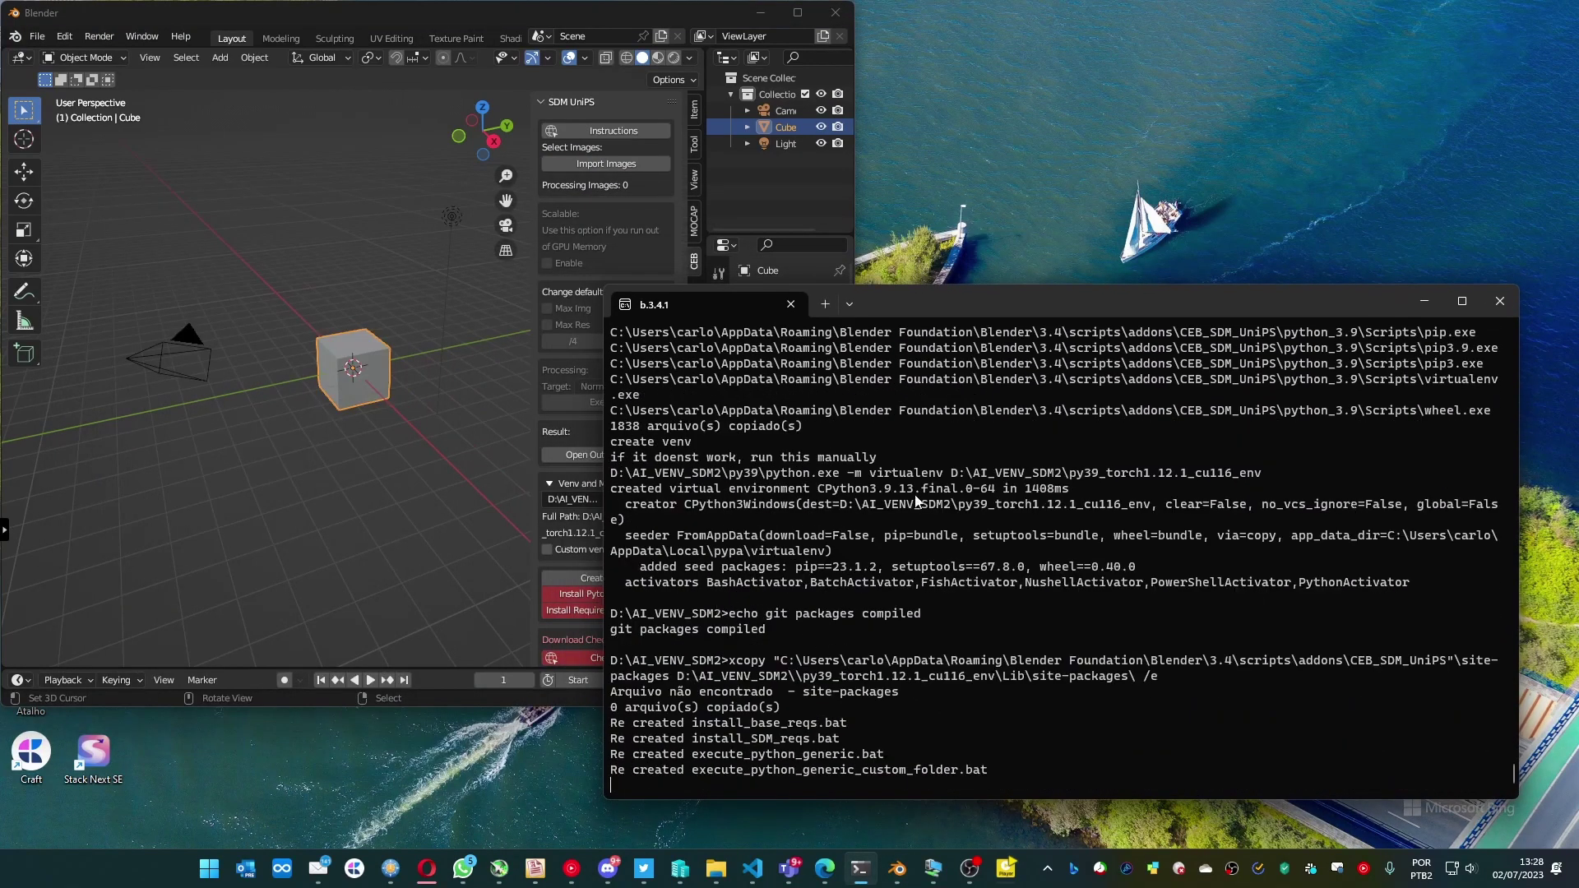
drag(983, 305, 1008, 347)
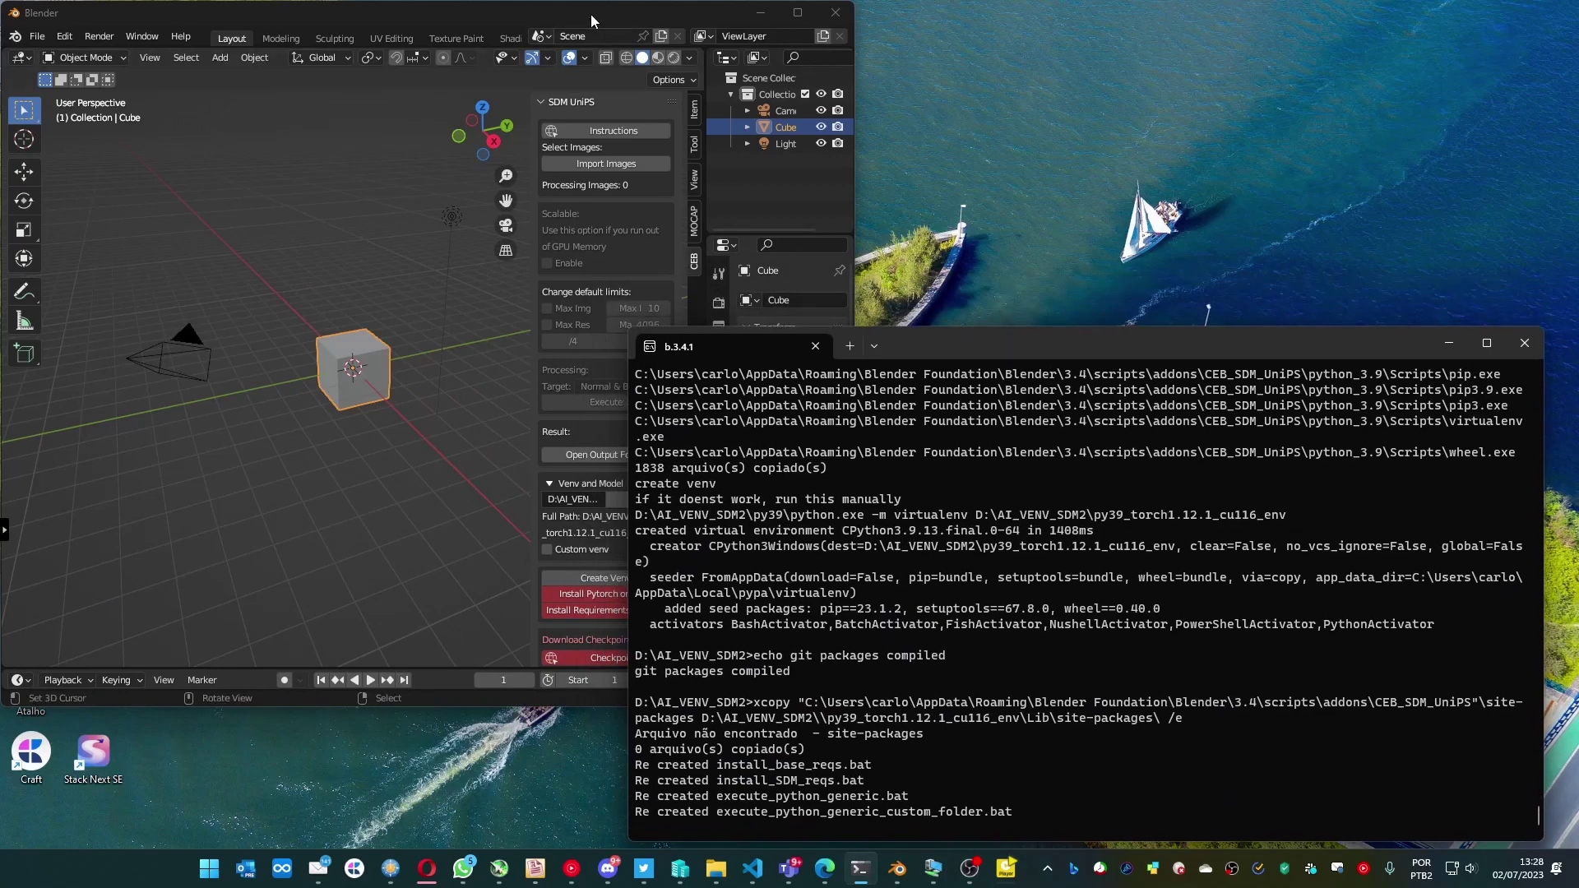
Start installing PyTorch into the venv and center its installer console
click(476, 19)
scroll(579, 255, down, 2)
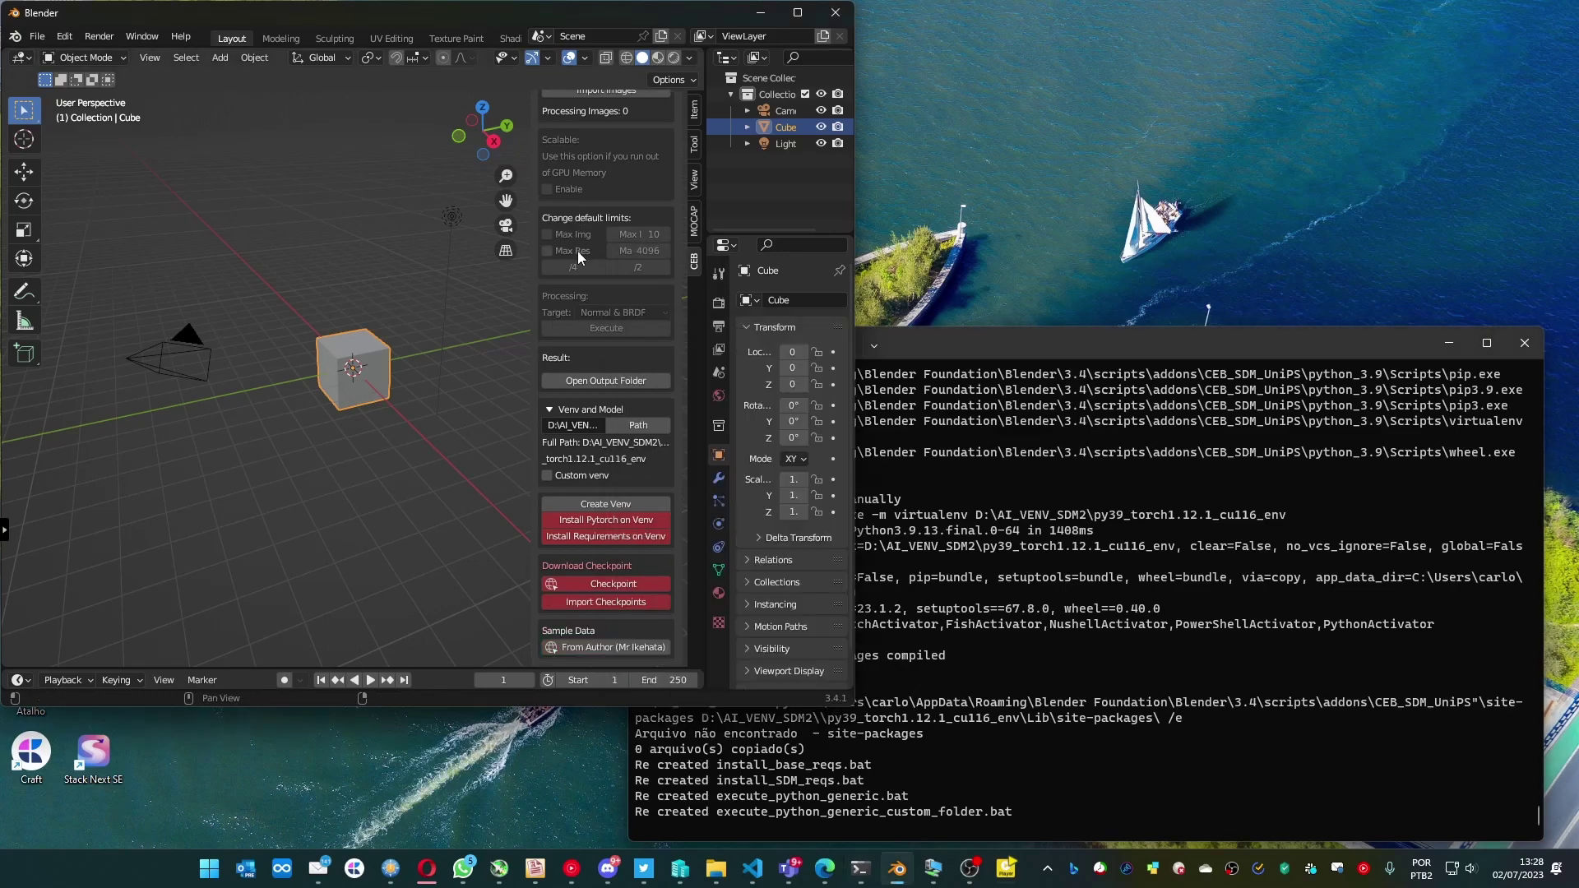
click(612, 522)
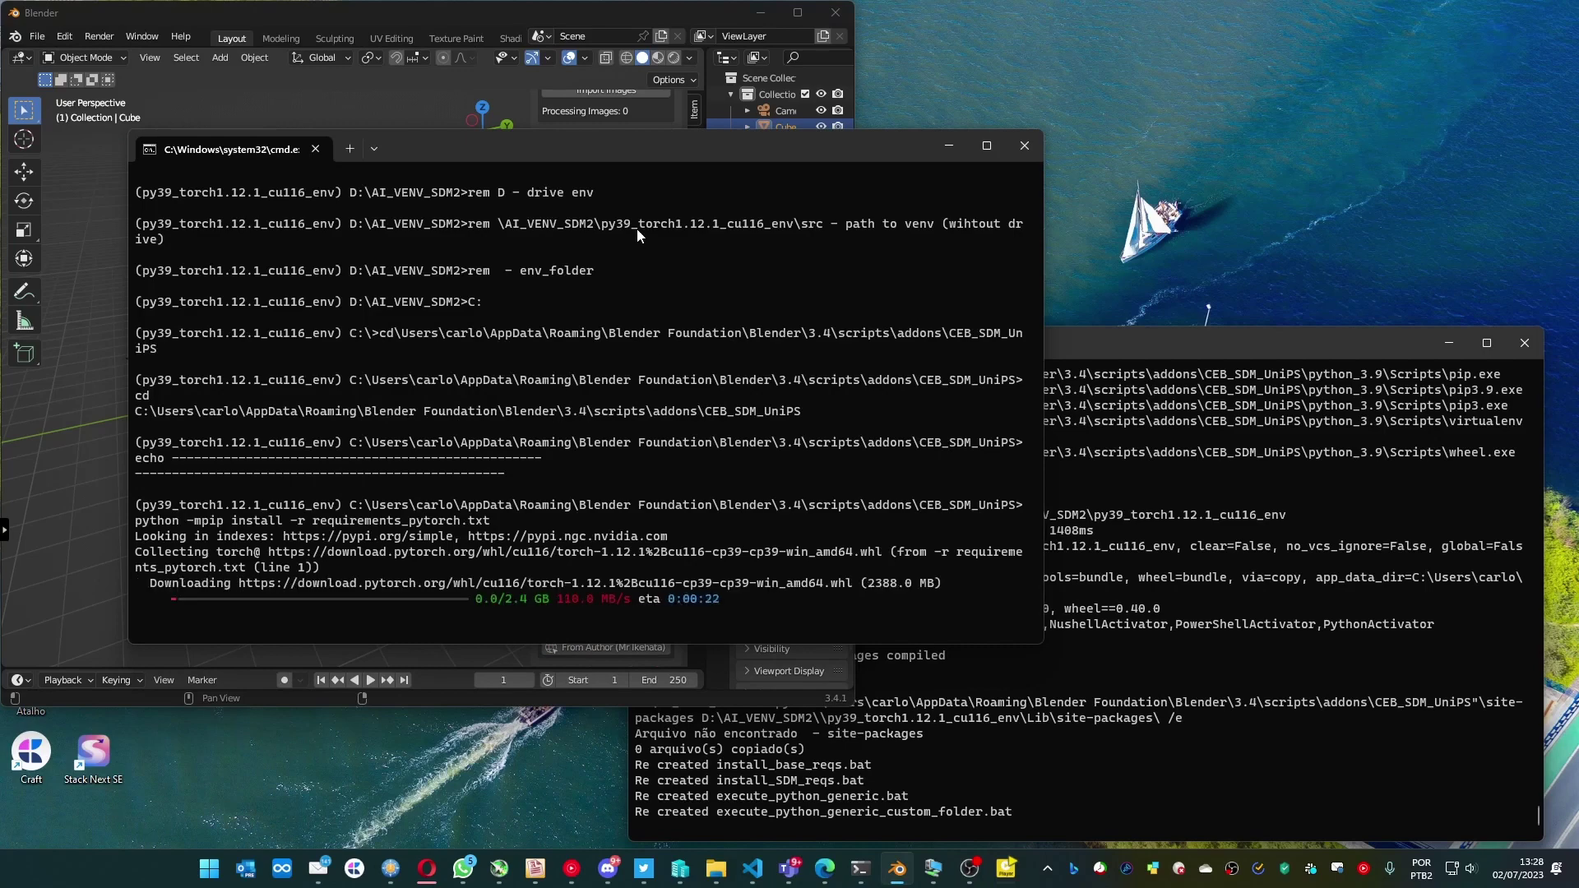
drag(639, 154, 1053, 217)
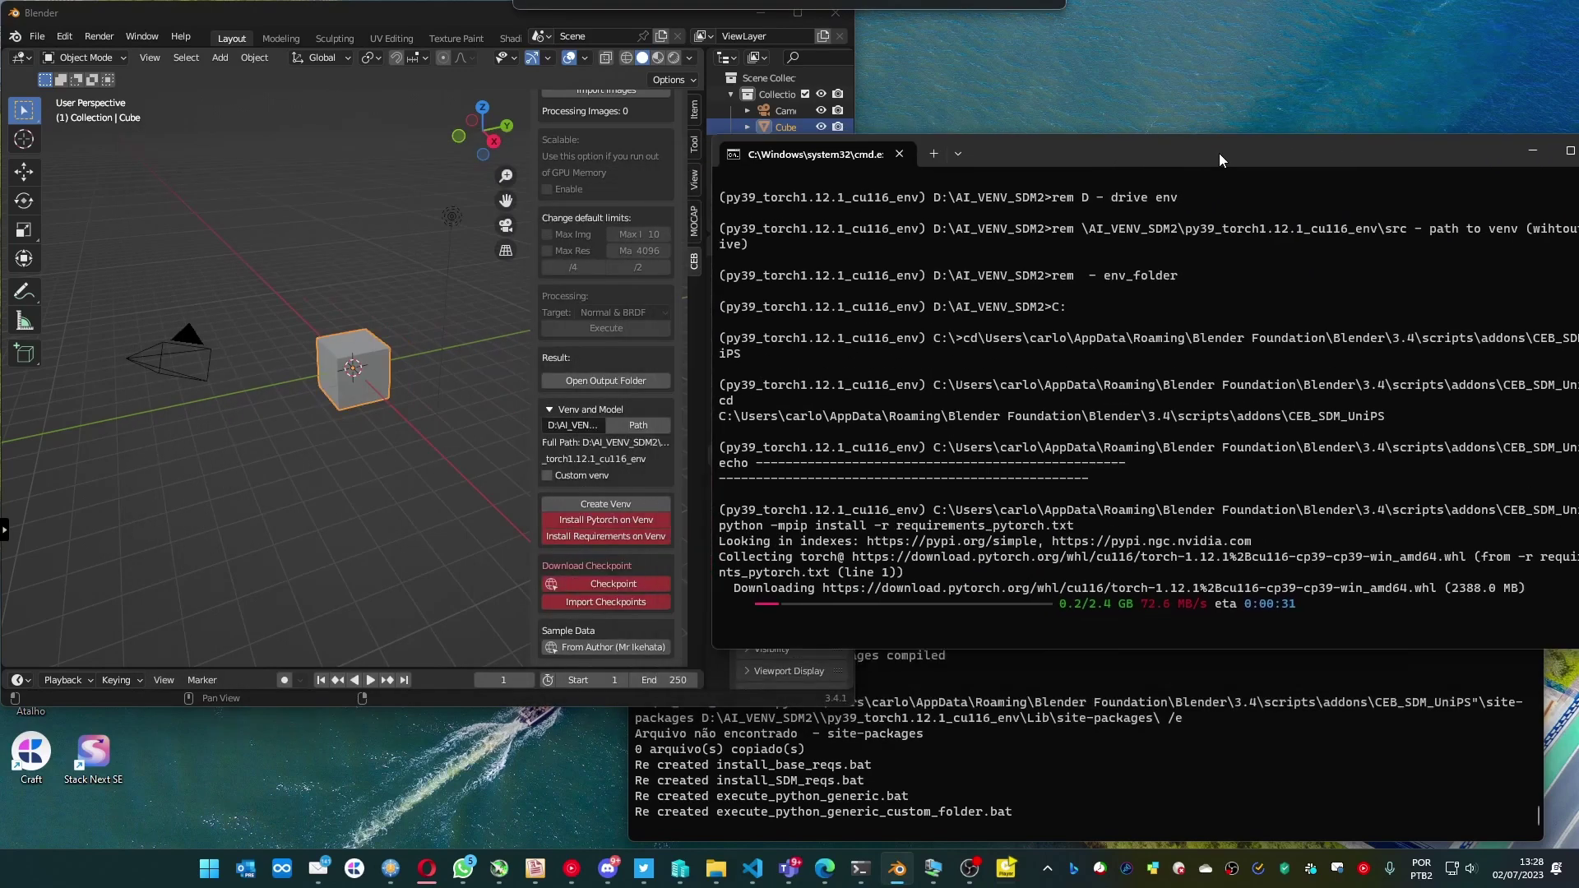
drag(1220, 153, 923, 90)
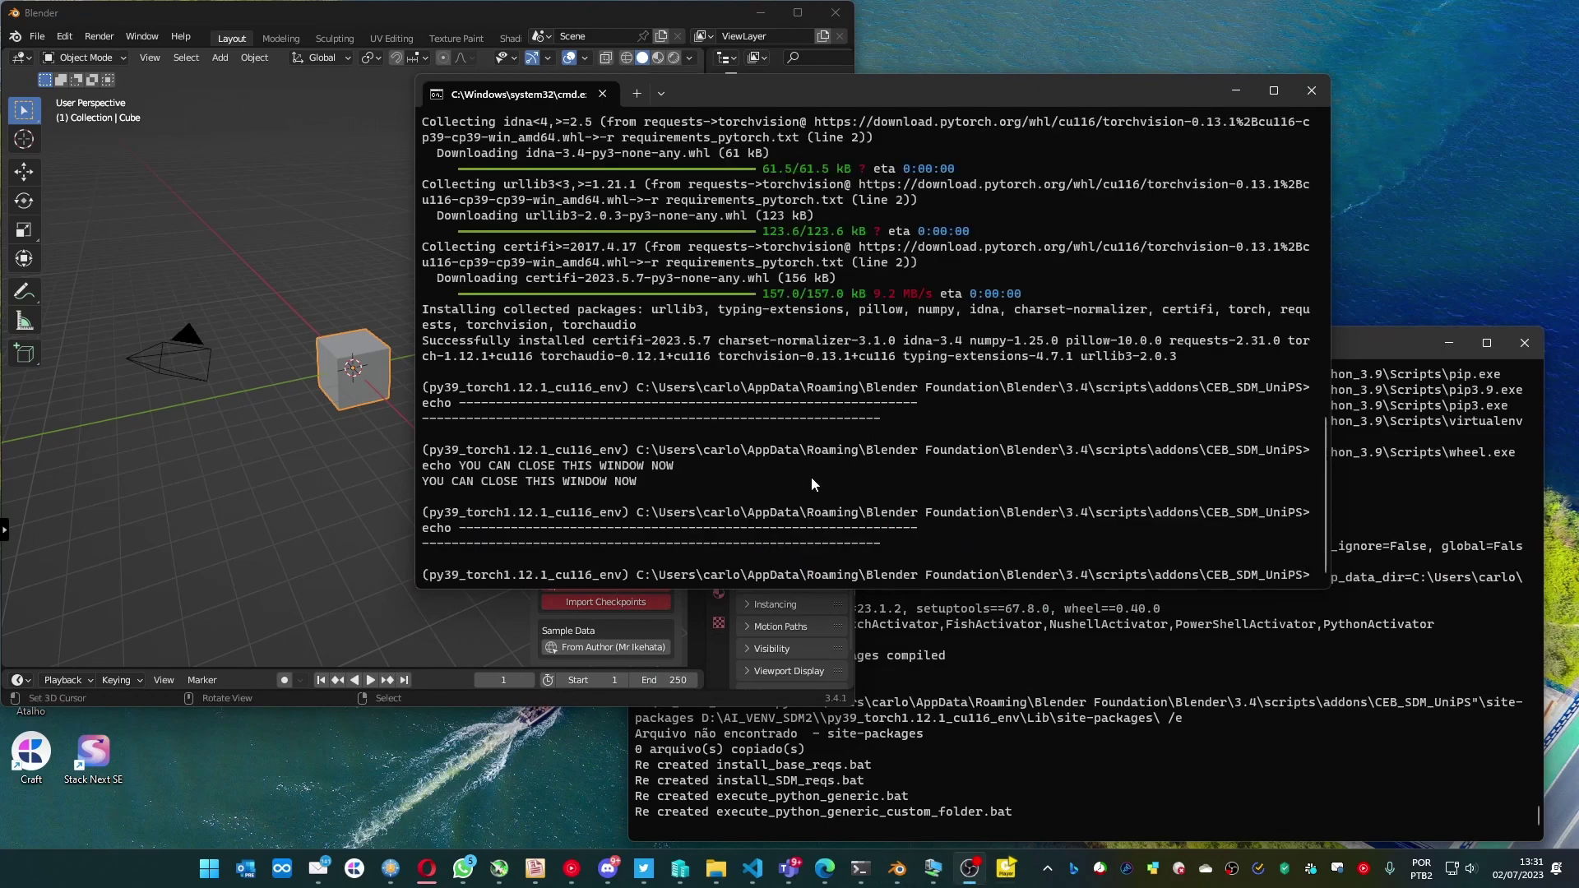
Close the finished PyTorch installer, then install the remaining requirements and close that window
click(1312, 89)
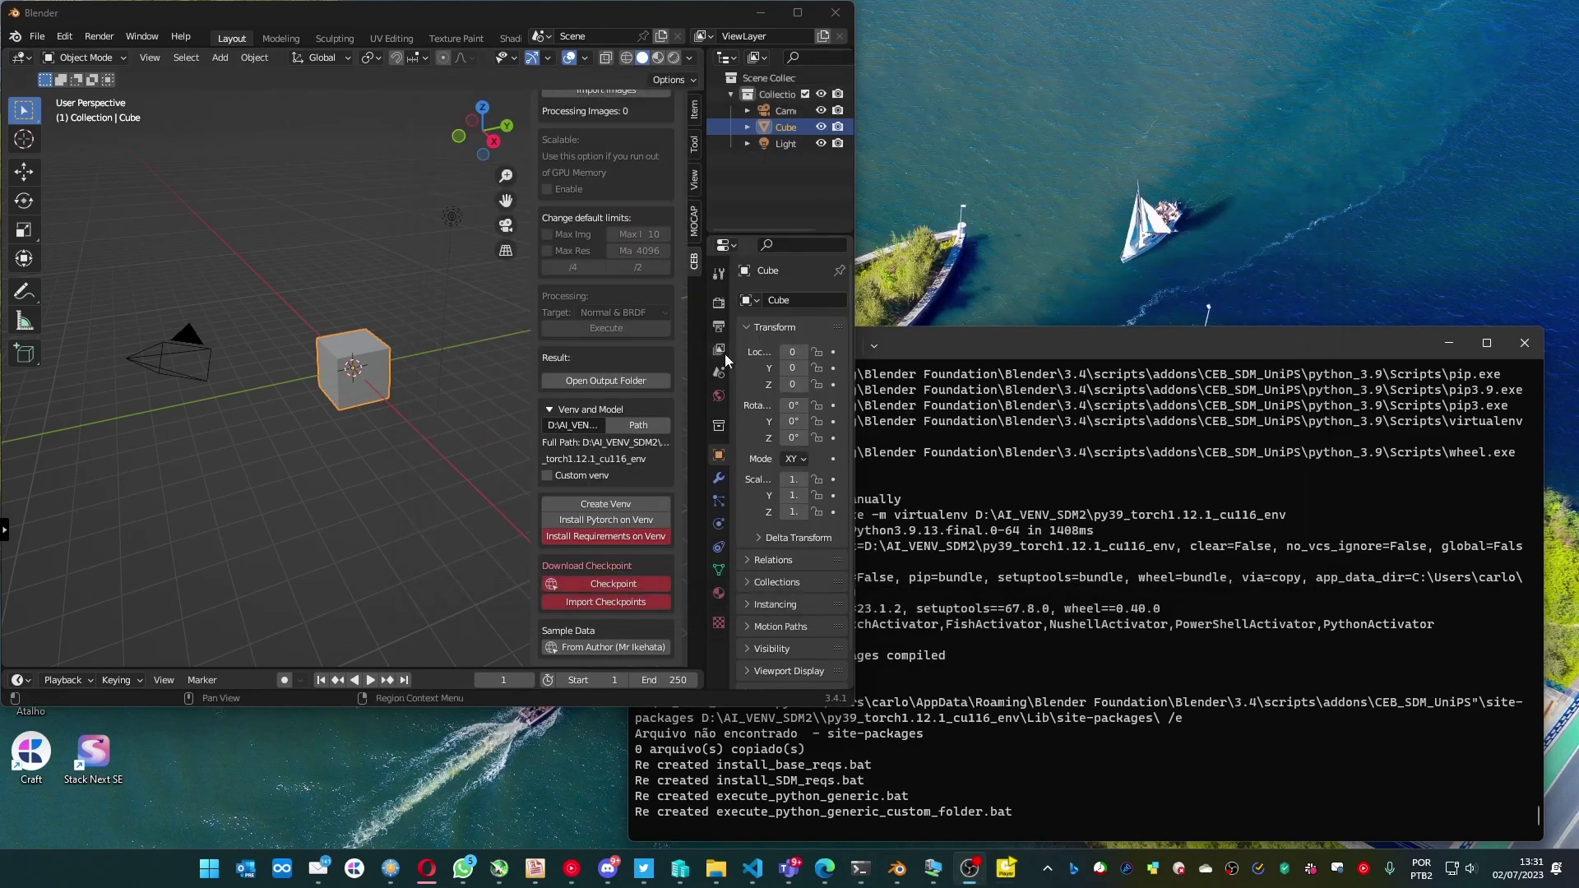
click(626, 537)
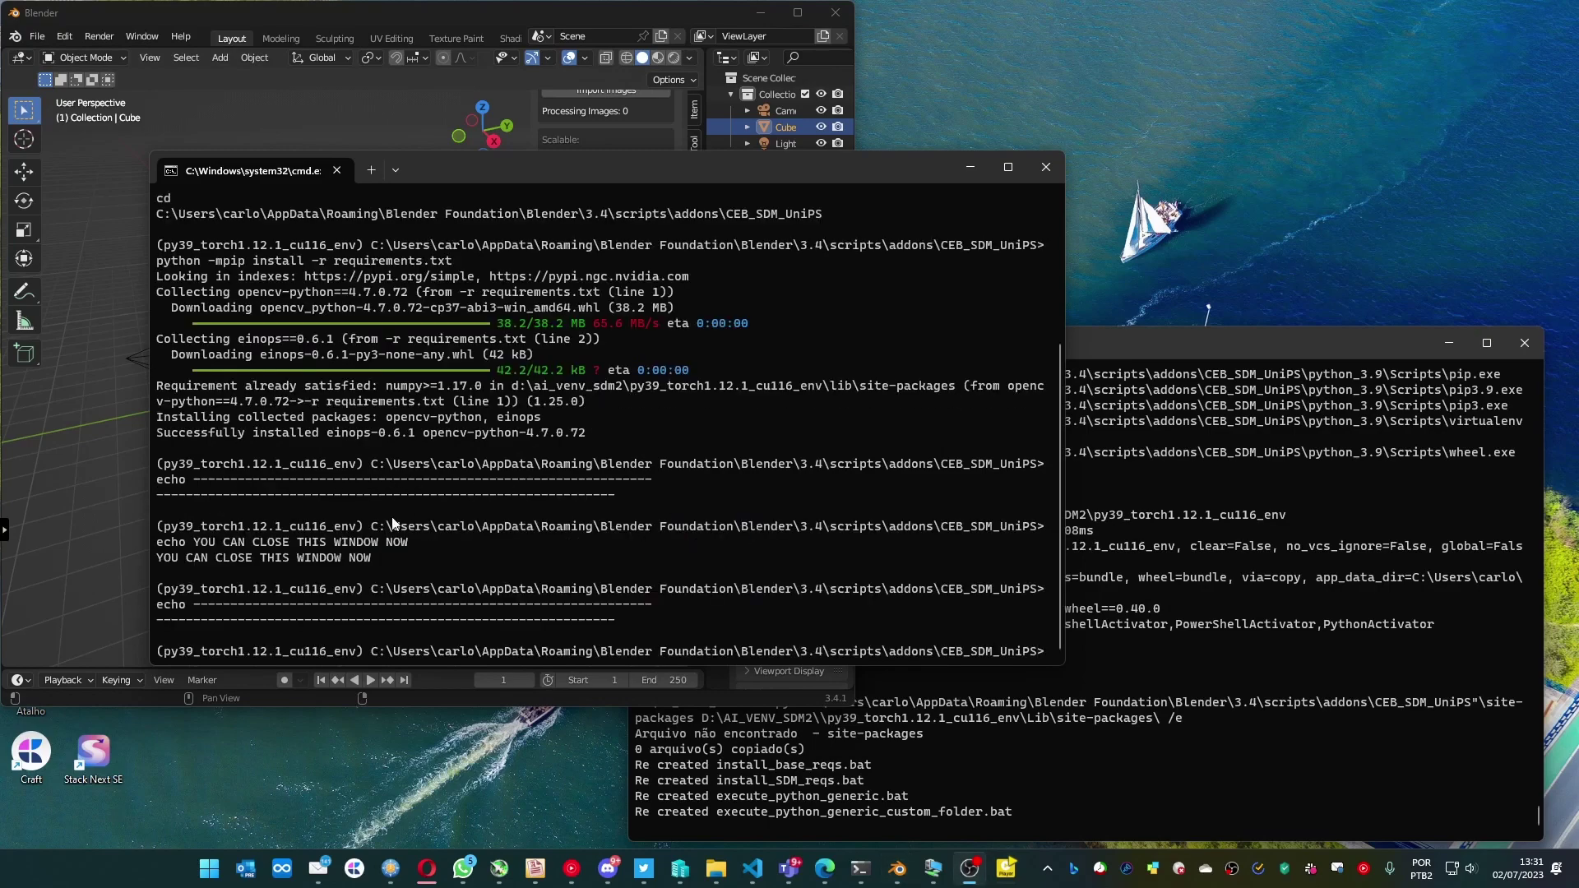
click(1043, 168)
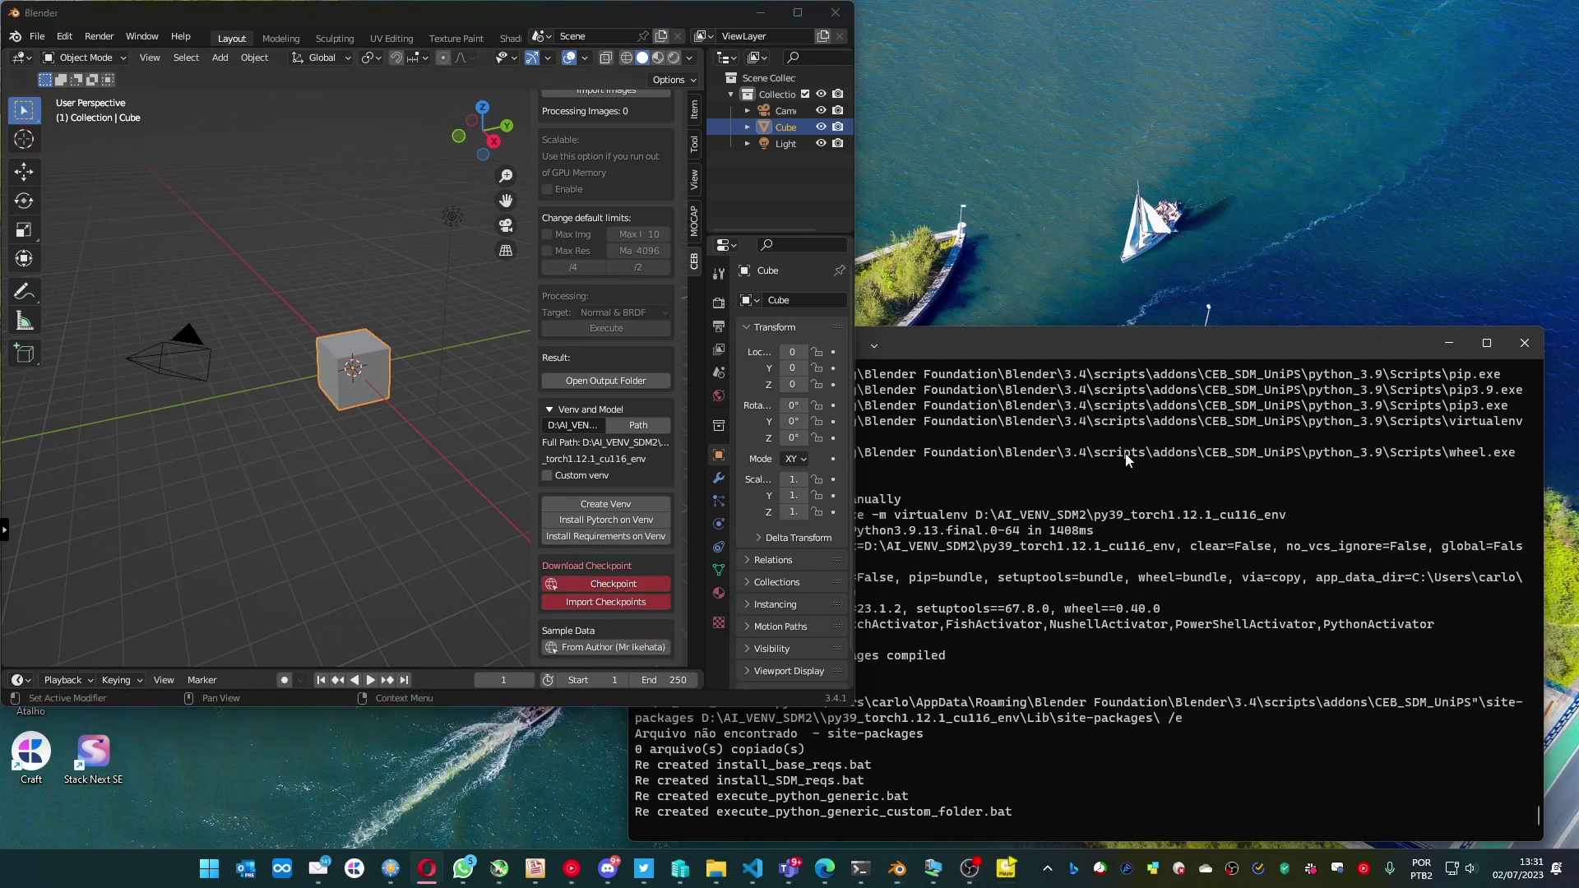
Enlarge the browser showing the SDM-UniPS GitHub page to fill the screen
drag(1234, 343, 864, 5)
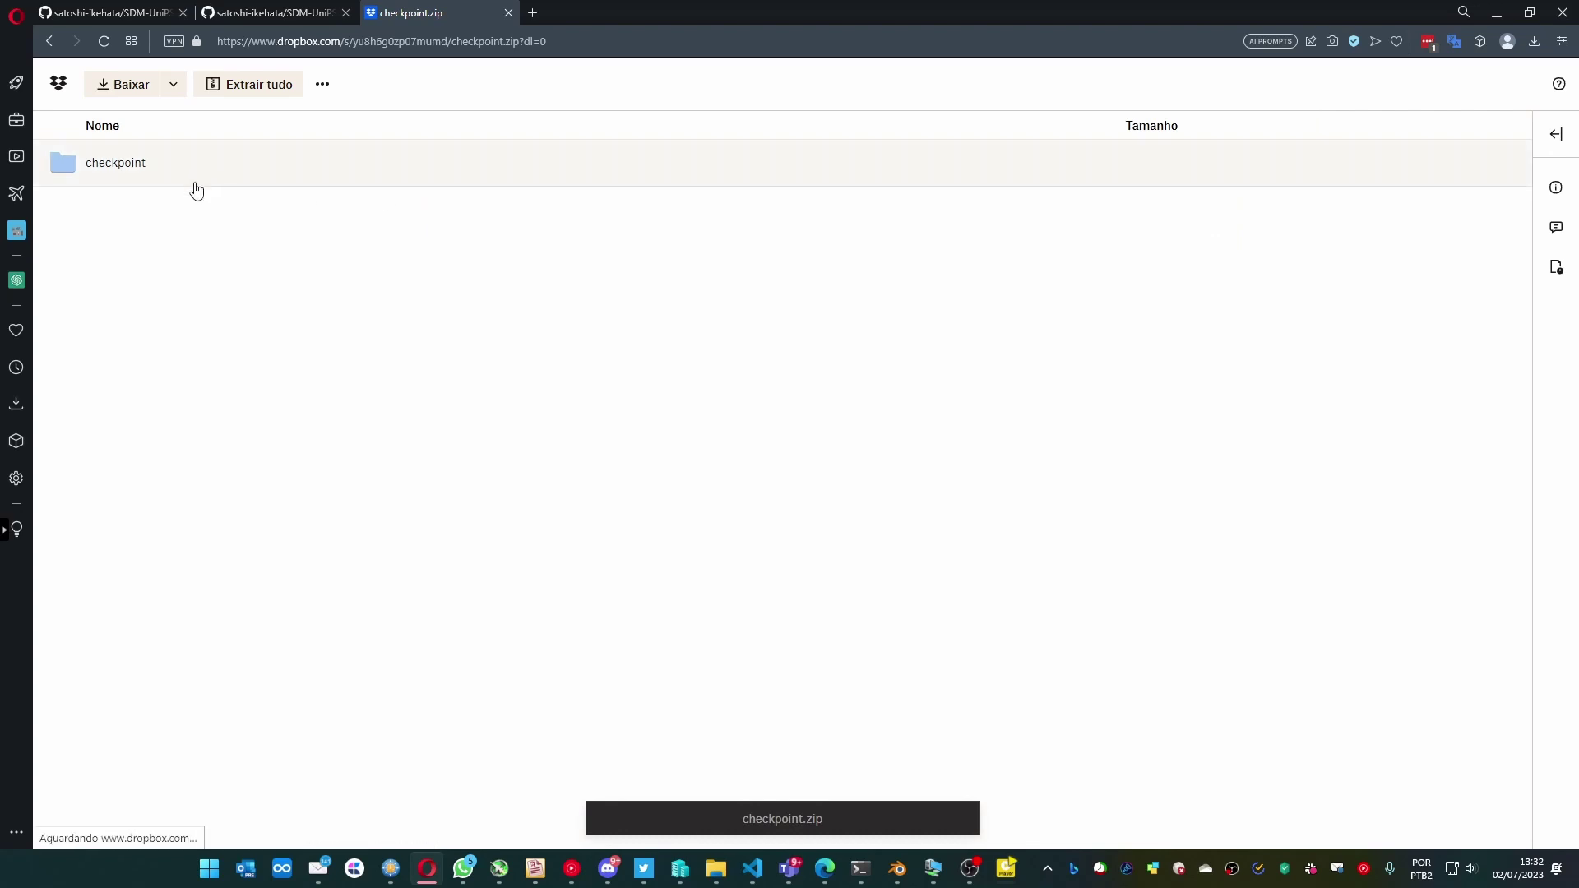
Download checkpoint.zip from Dropbox and save it in the infinigen folder on drive D
click(106, 89)
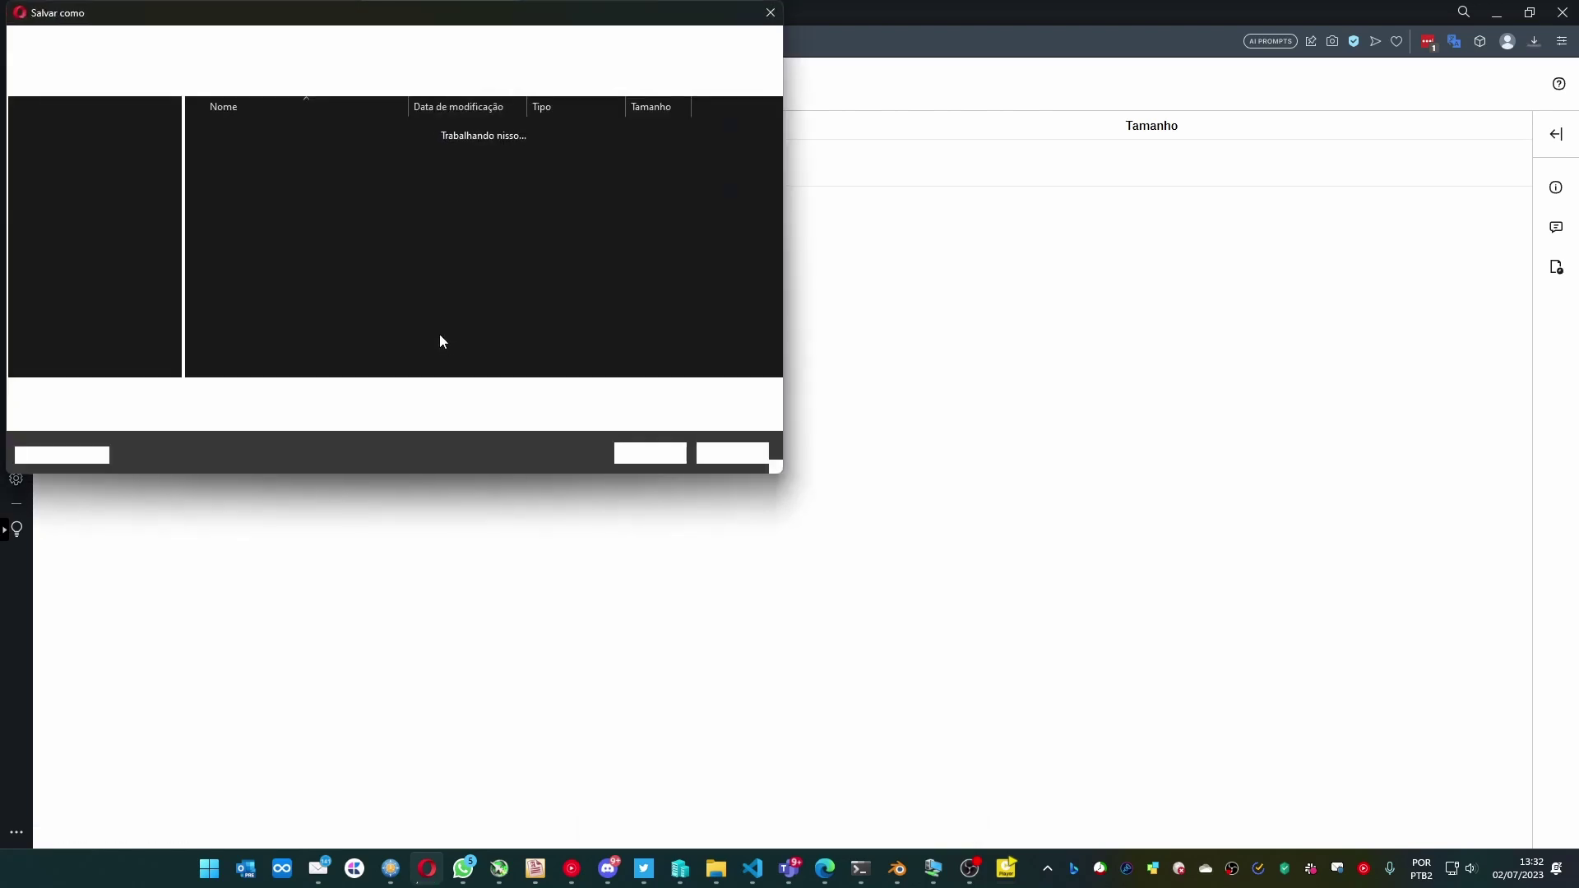
click(649, 454)
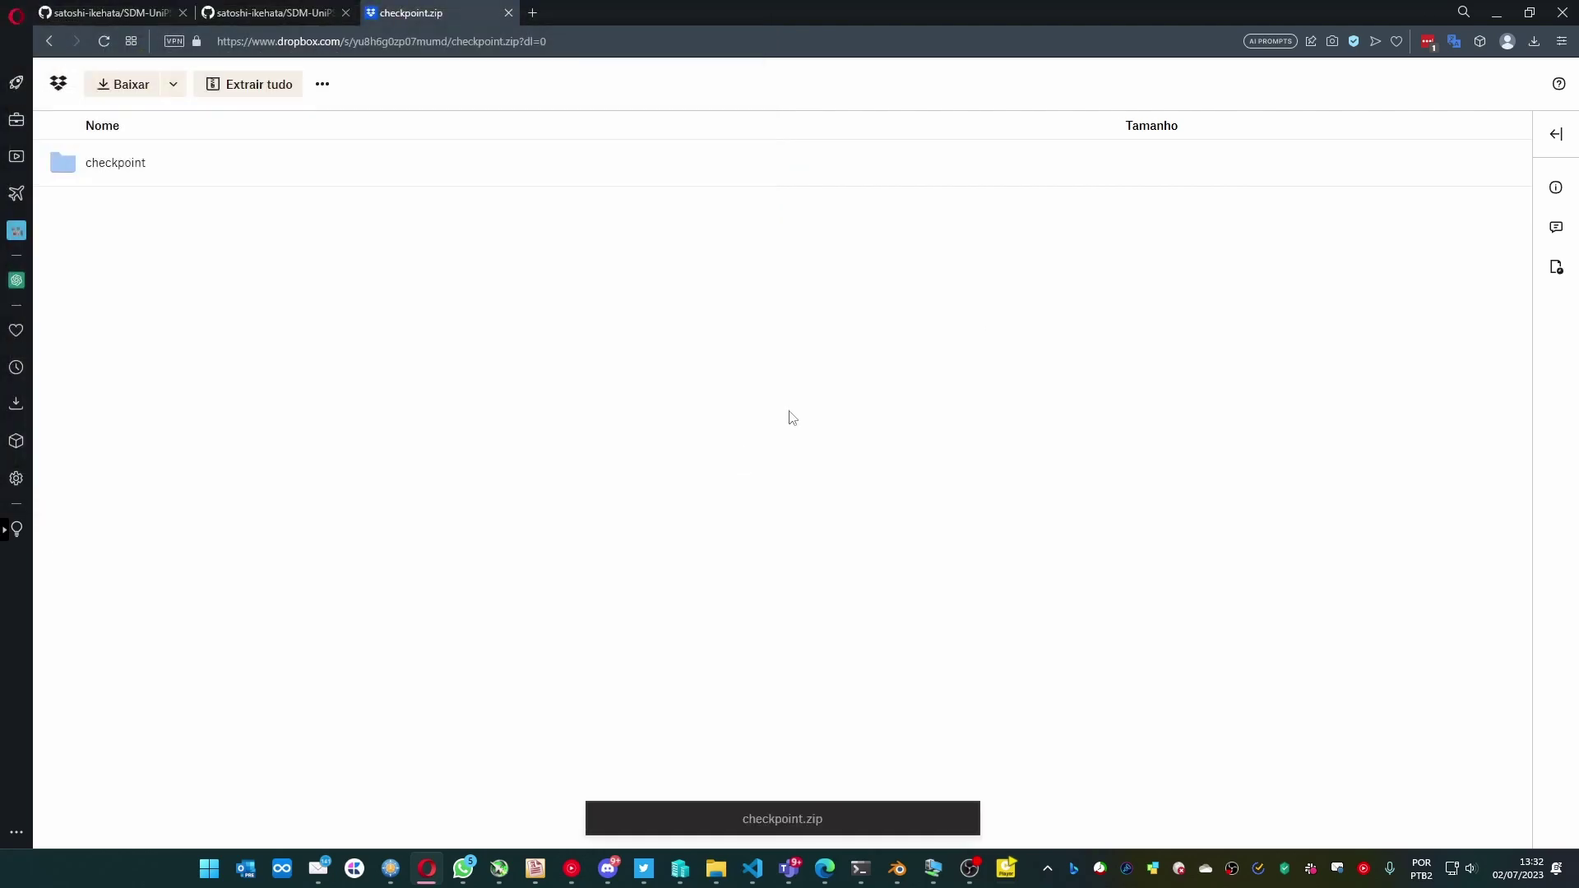
Import the checkpoint archive from CEB_SDM_UniPS_prj, then collapse and re-expand the Venv and Model settings
click(1497, 12)
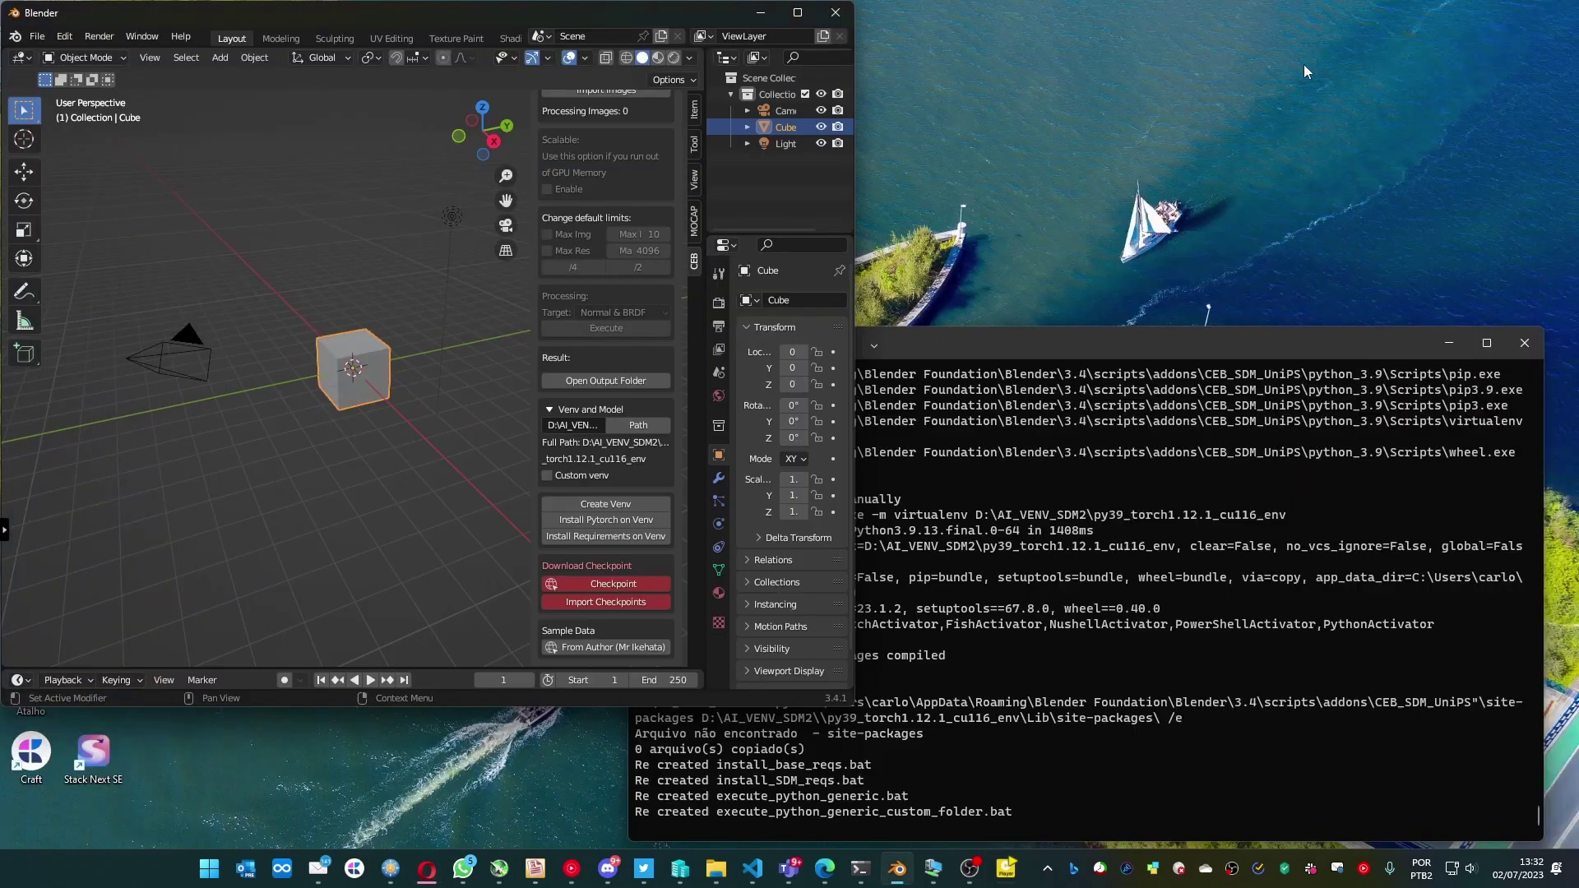
click(613, 601)
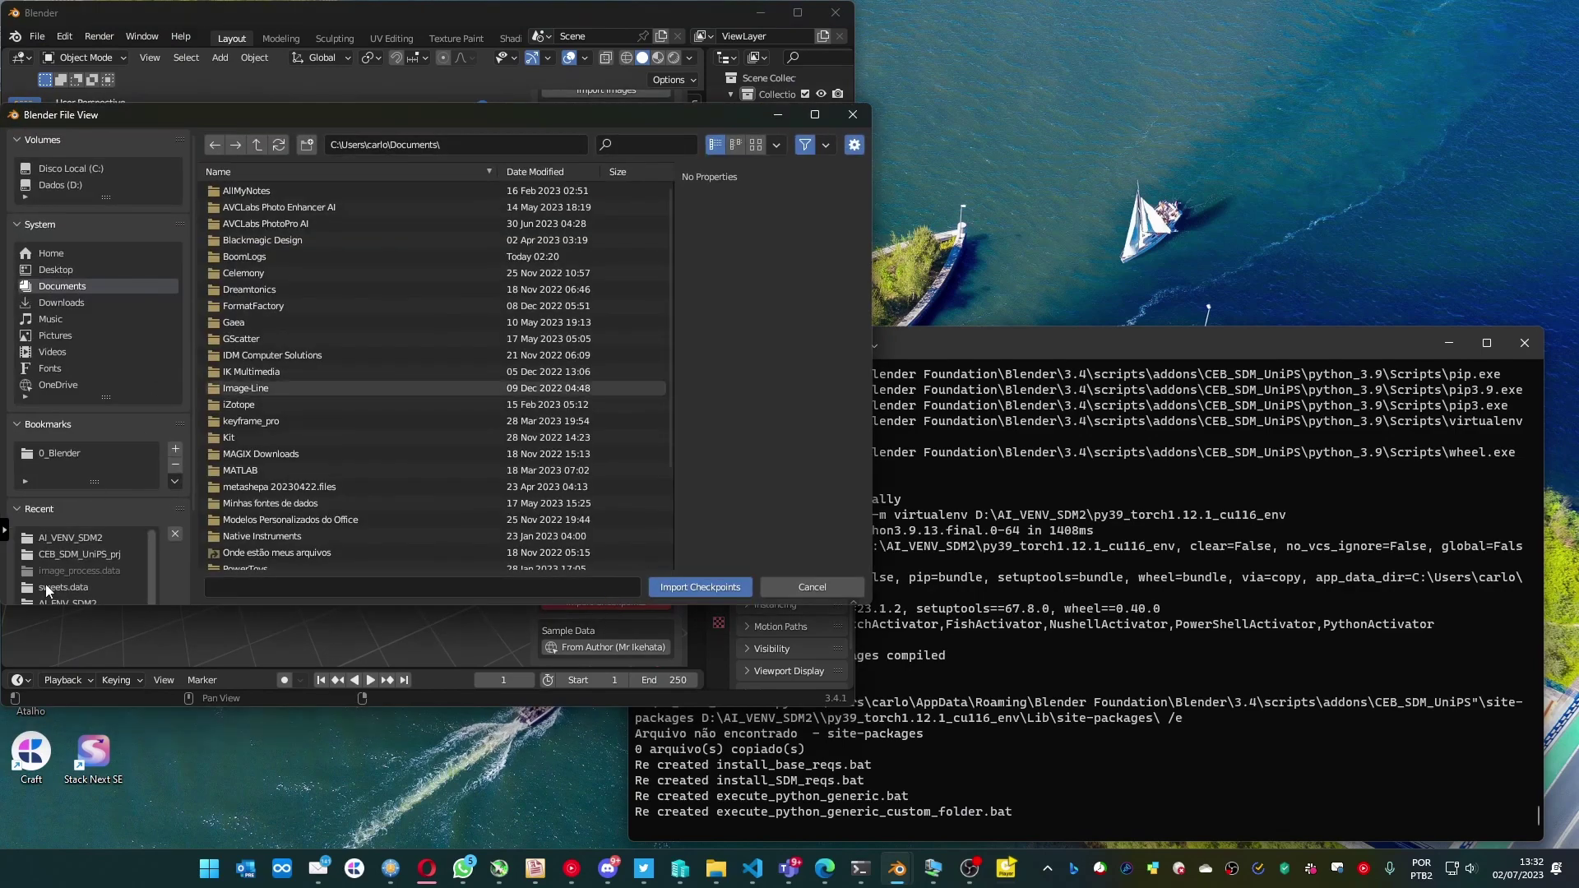
click(78, 553)
double_click(249, 240)
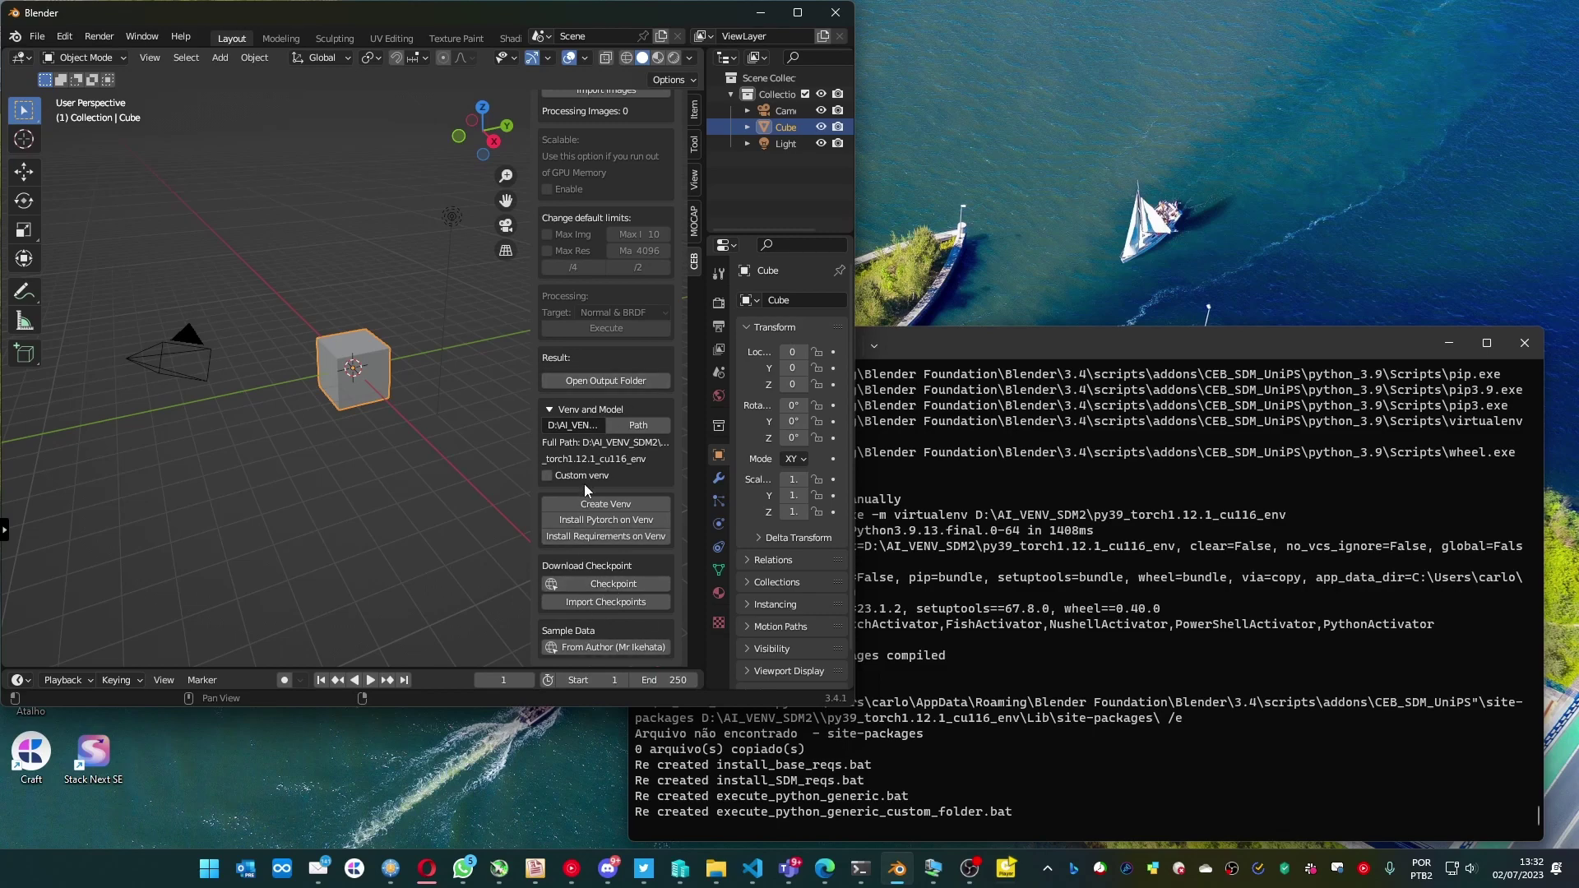
click(550, 409)
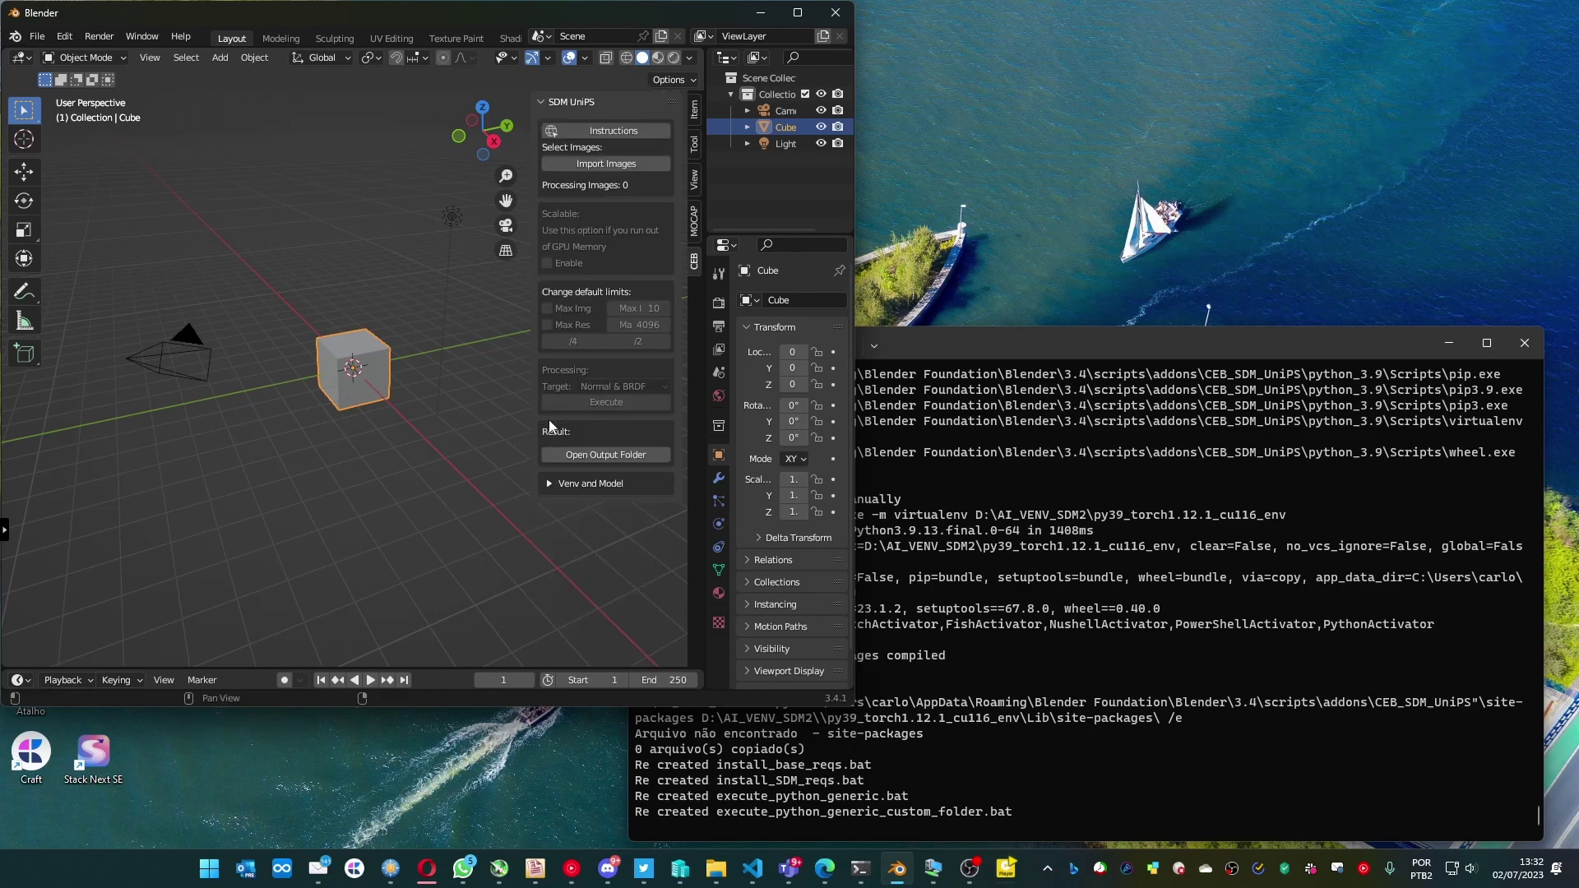
click(550, 483)
scroll(565, 493, down, 2)
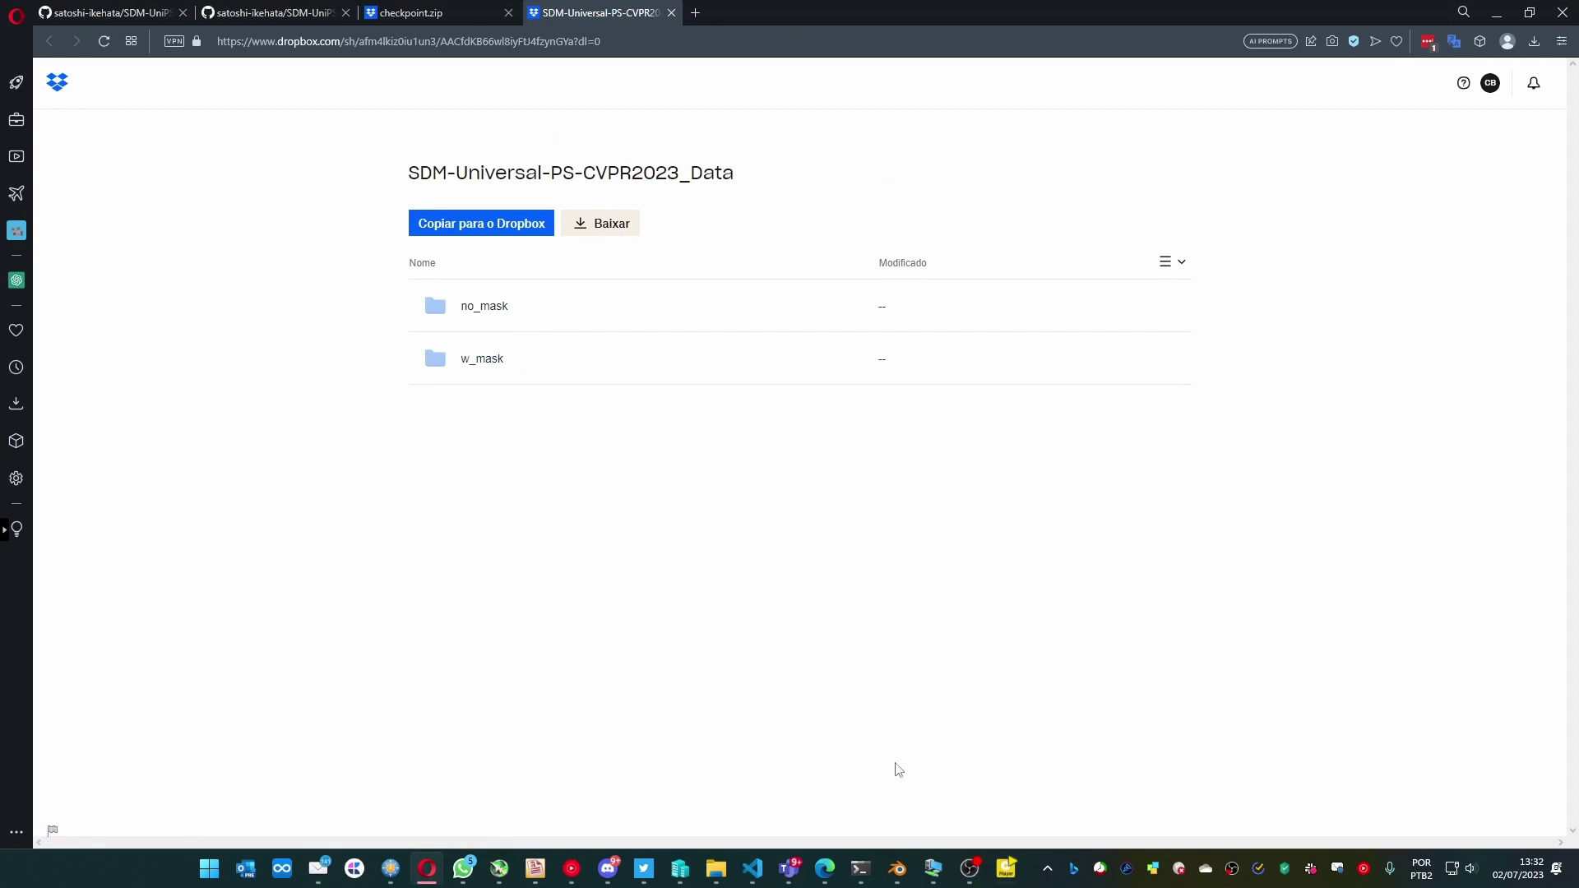
Open the w_mask sample folder on Dropbox, then minimize the browser
click(482, 358)
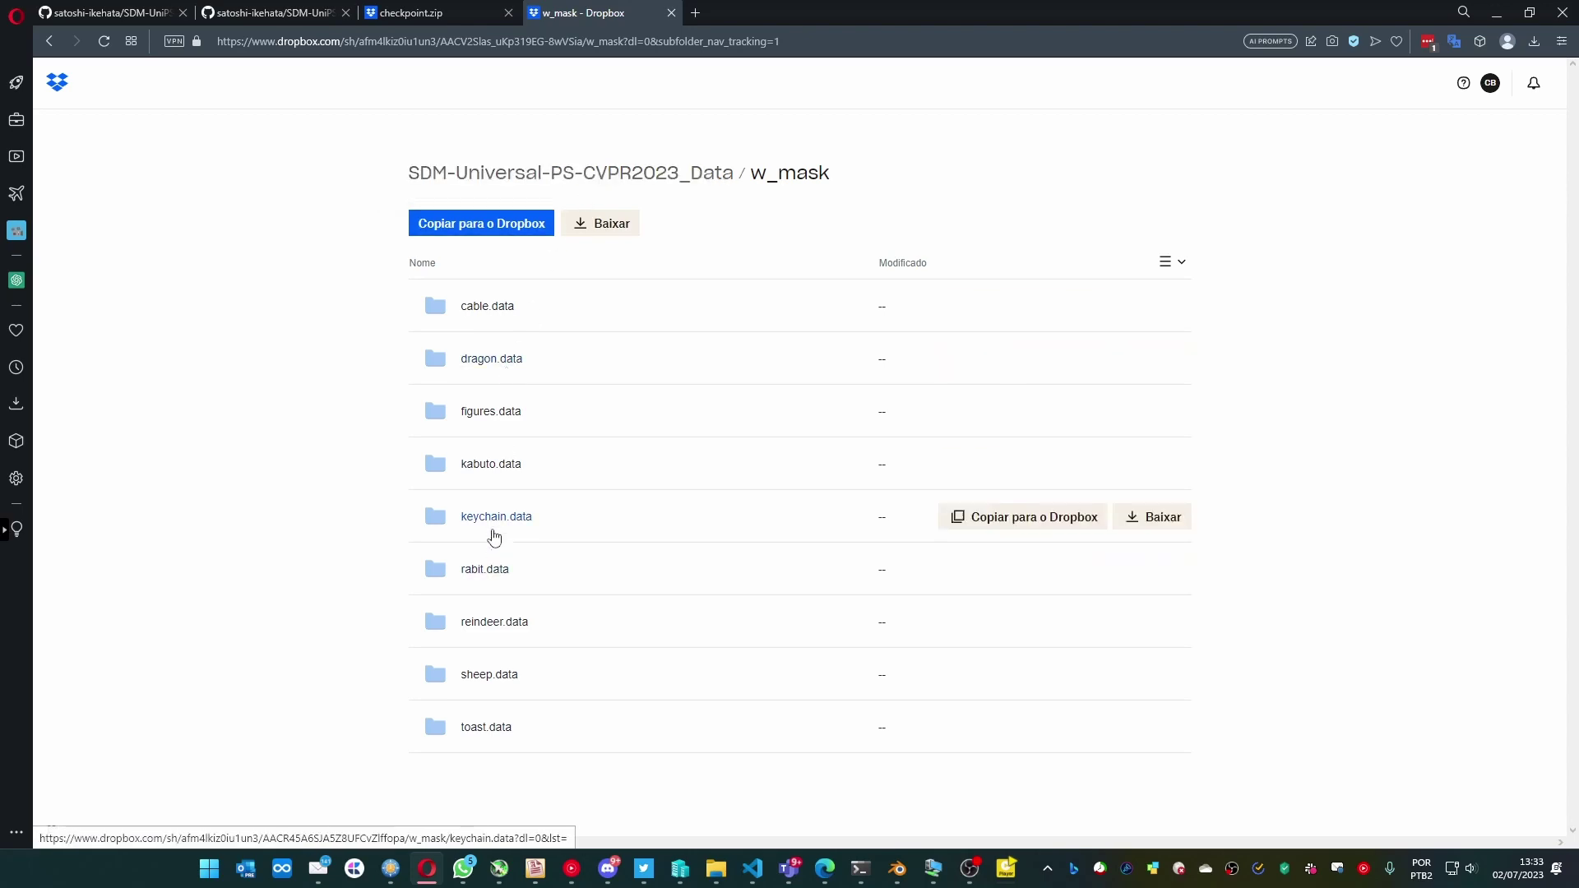
click(1507, 13)
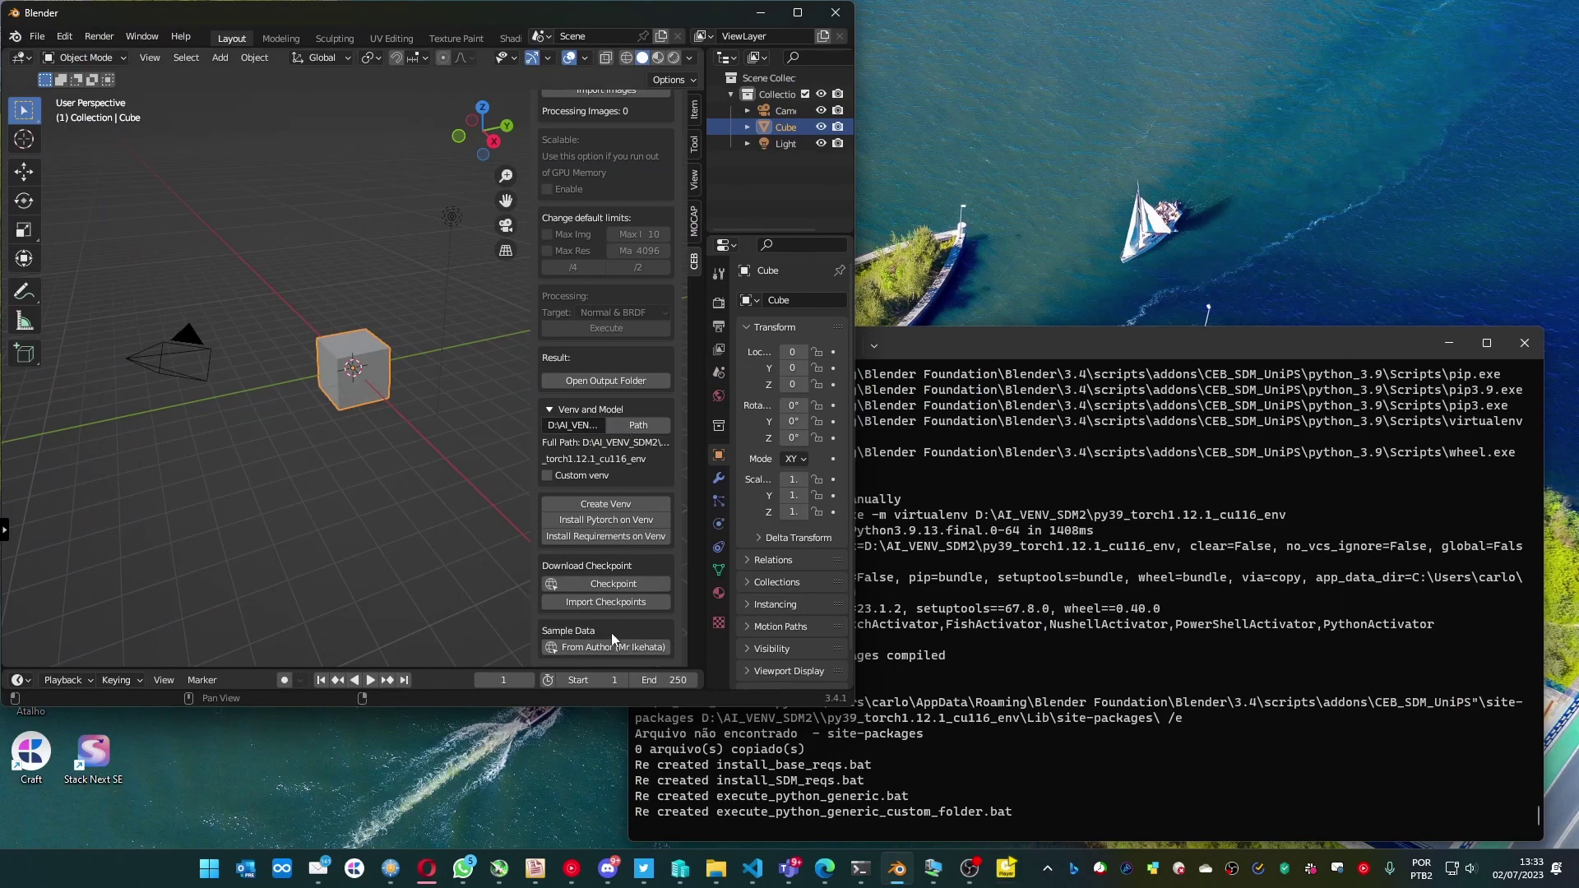
Collapse the Venv settings and import L (1).JPG through L (6).JPG from sweets.data
click(552, 411)
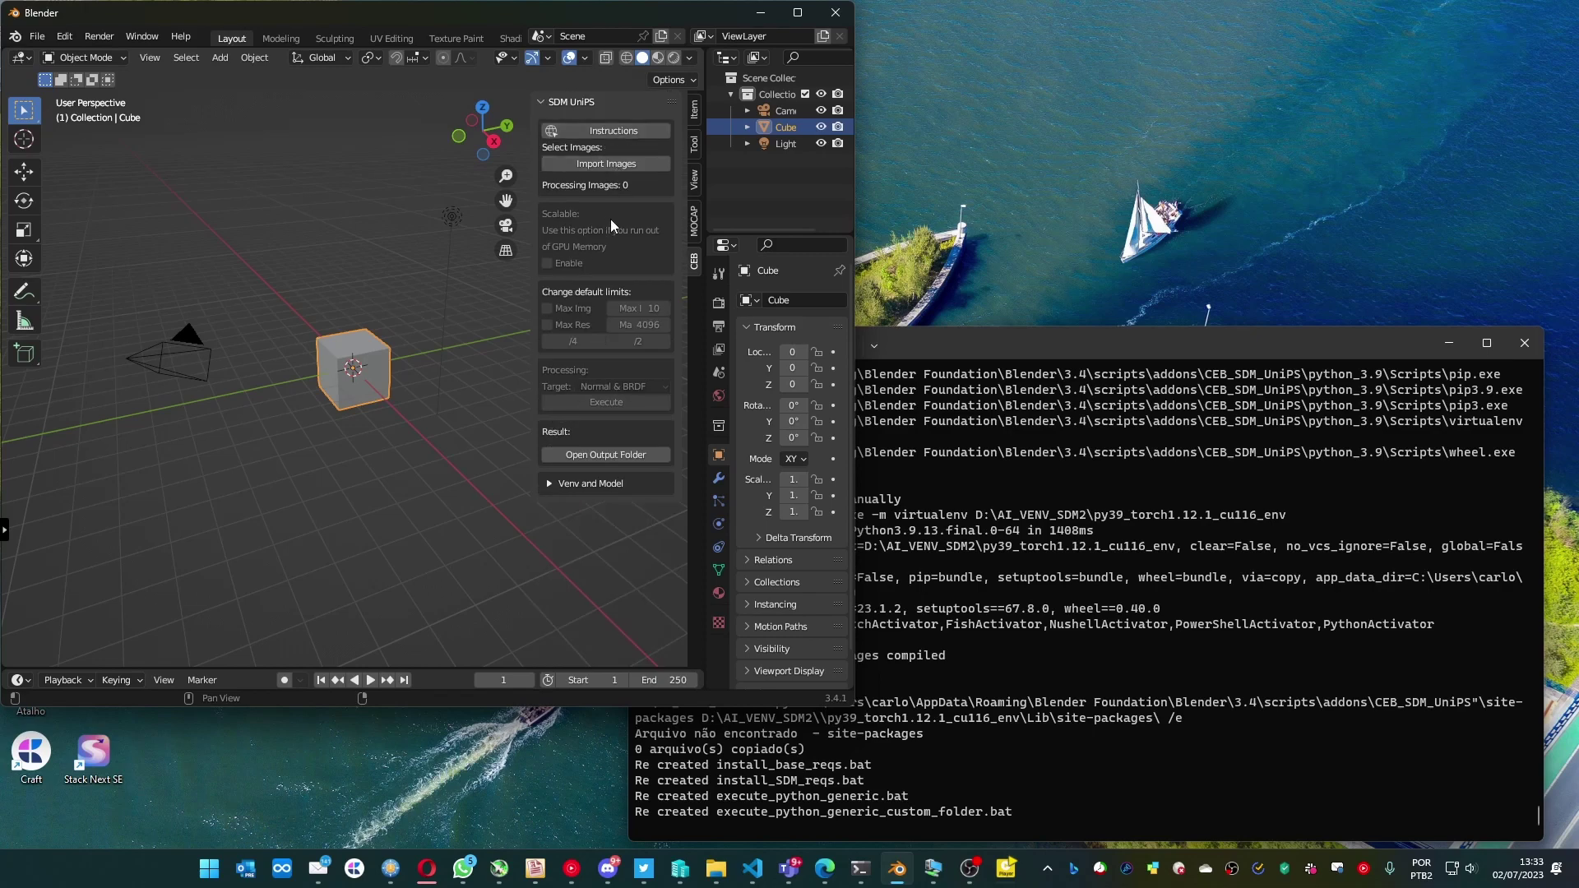
click(594, 165)
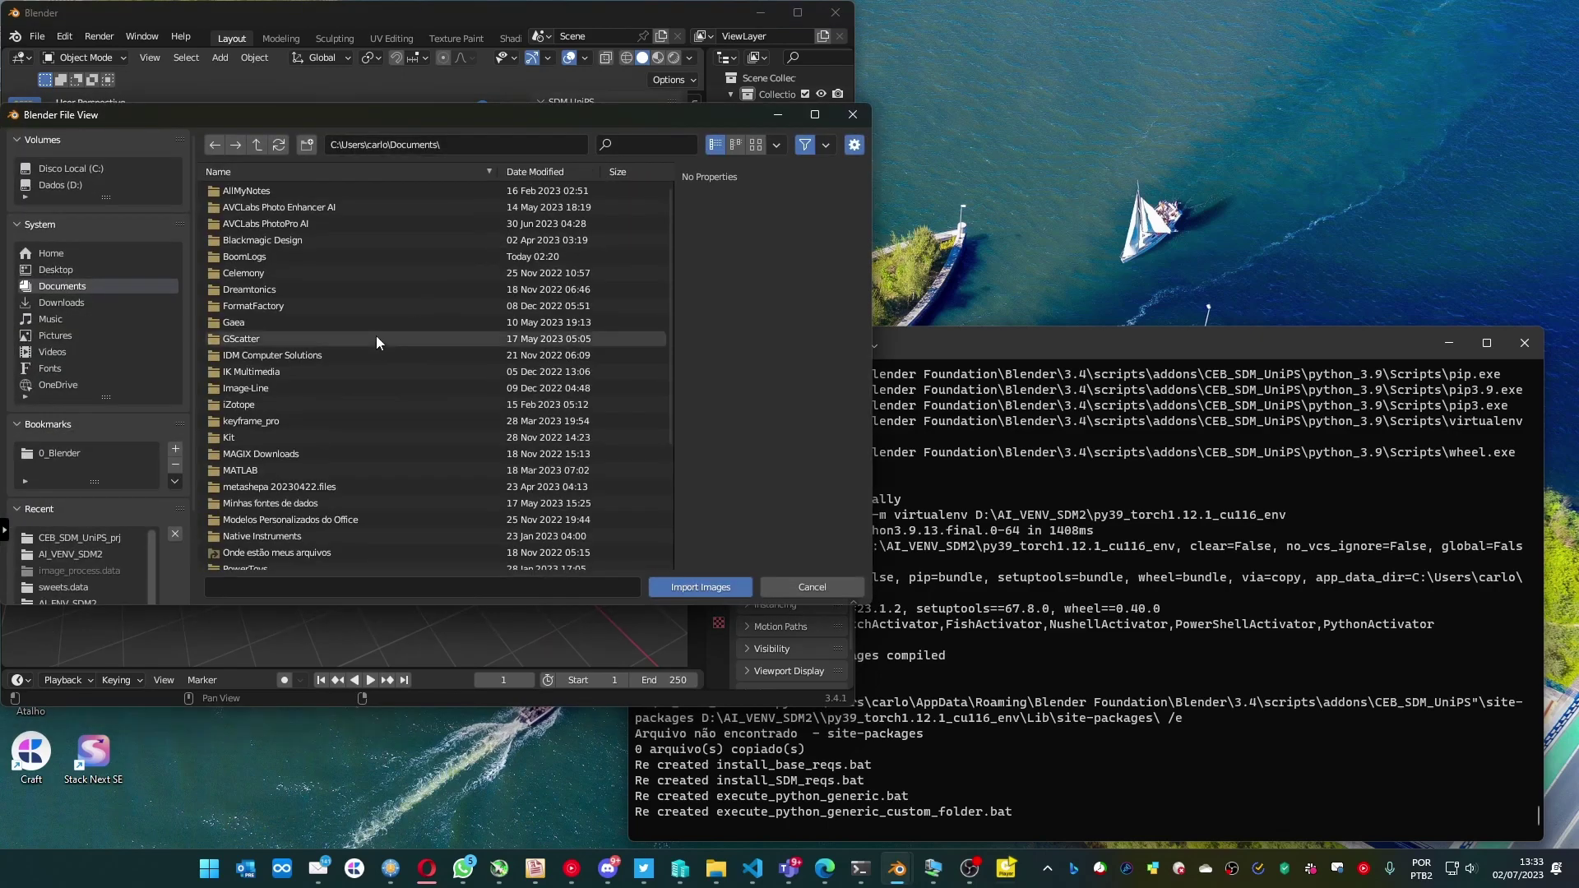
click(65, 587)
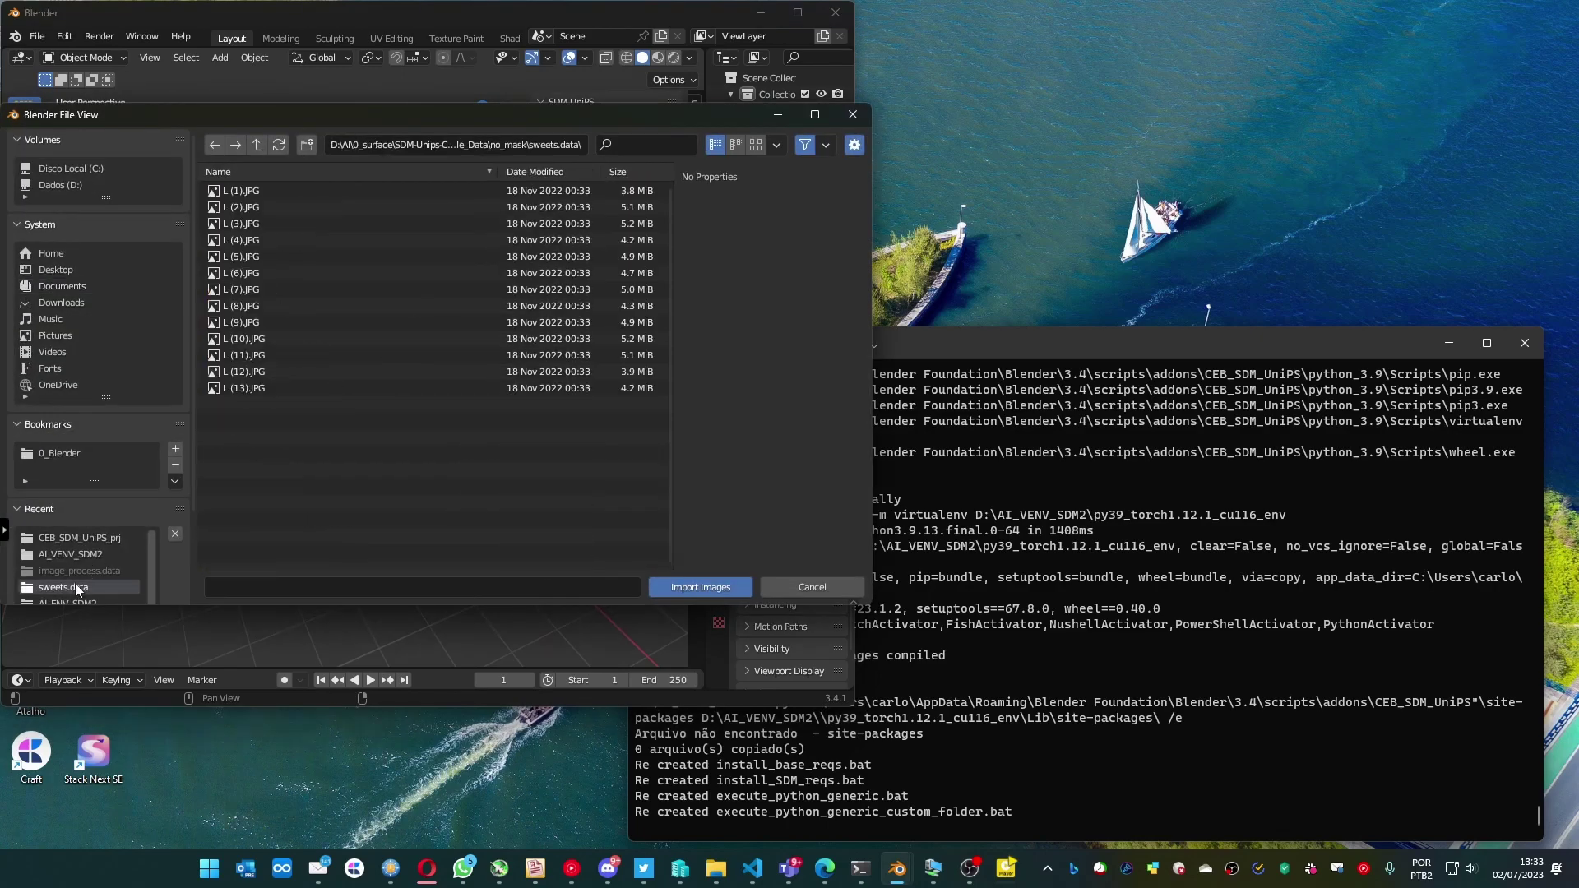
click(256, 190)
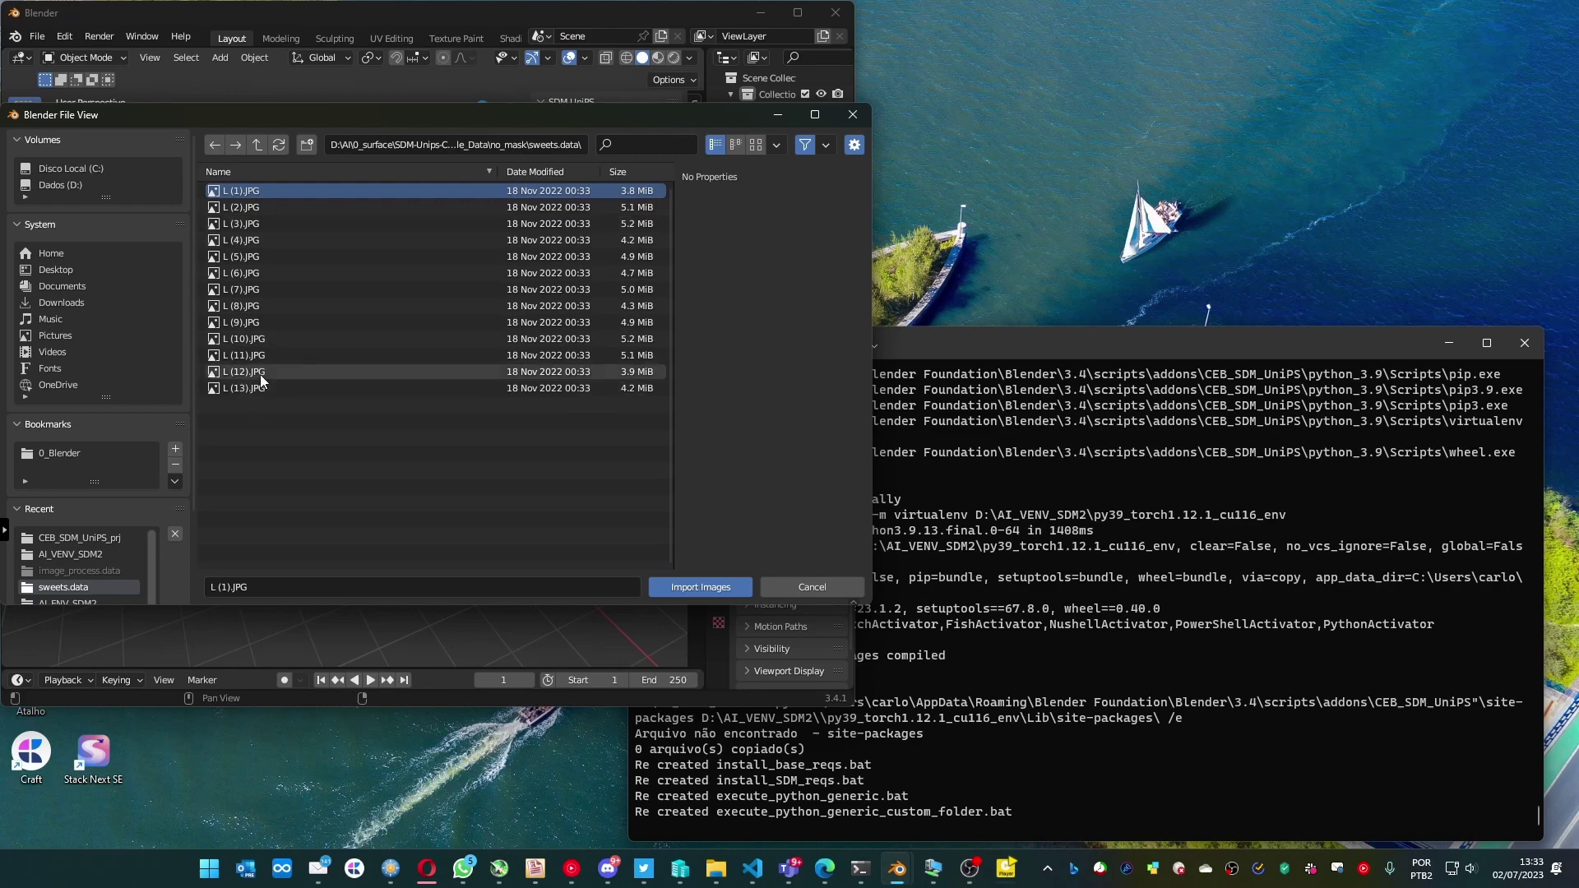
shift+click(250, 274)
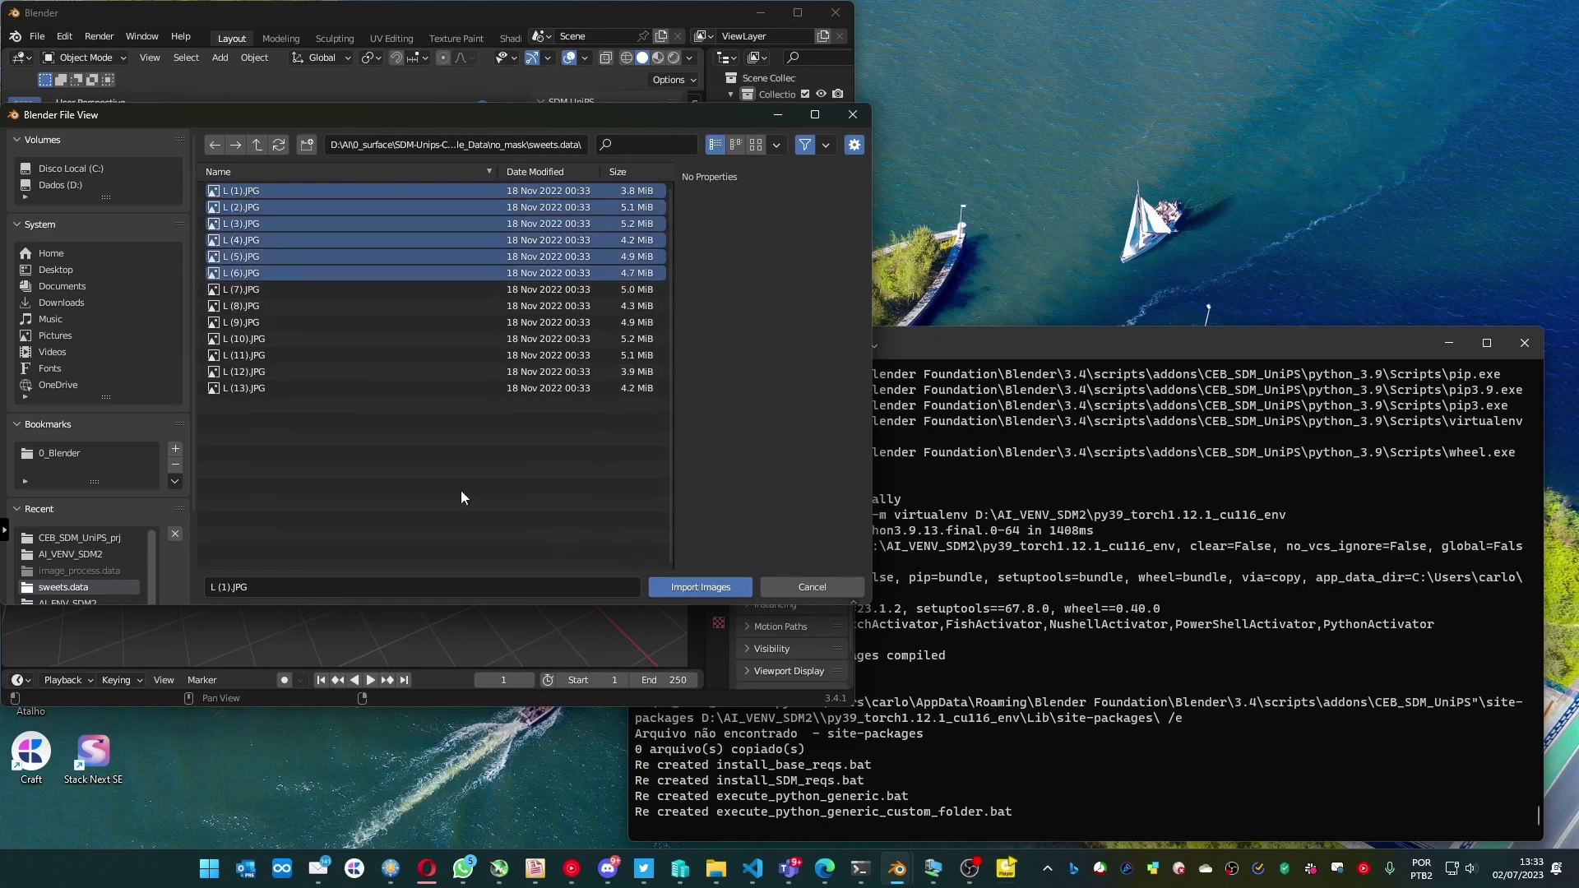
click(682, 584)
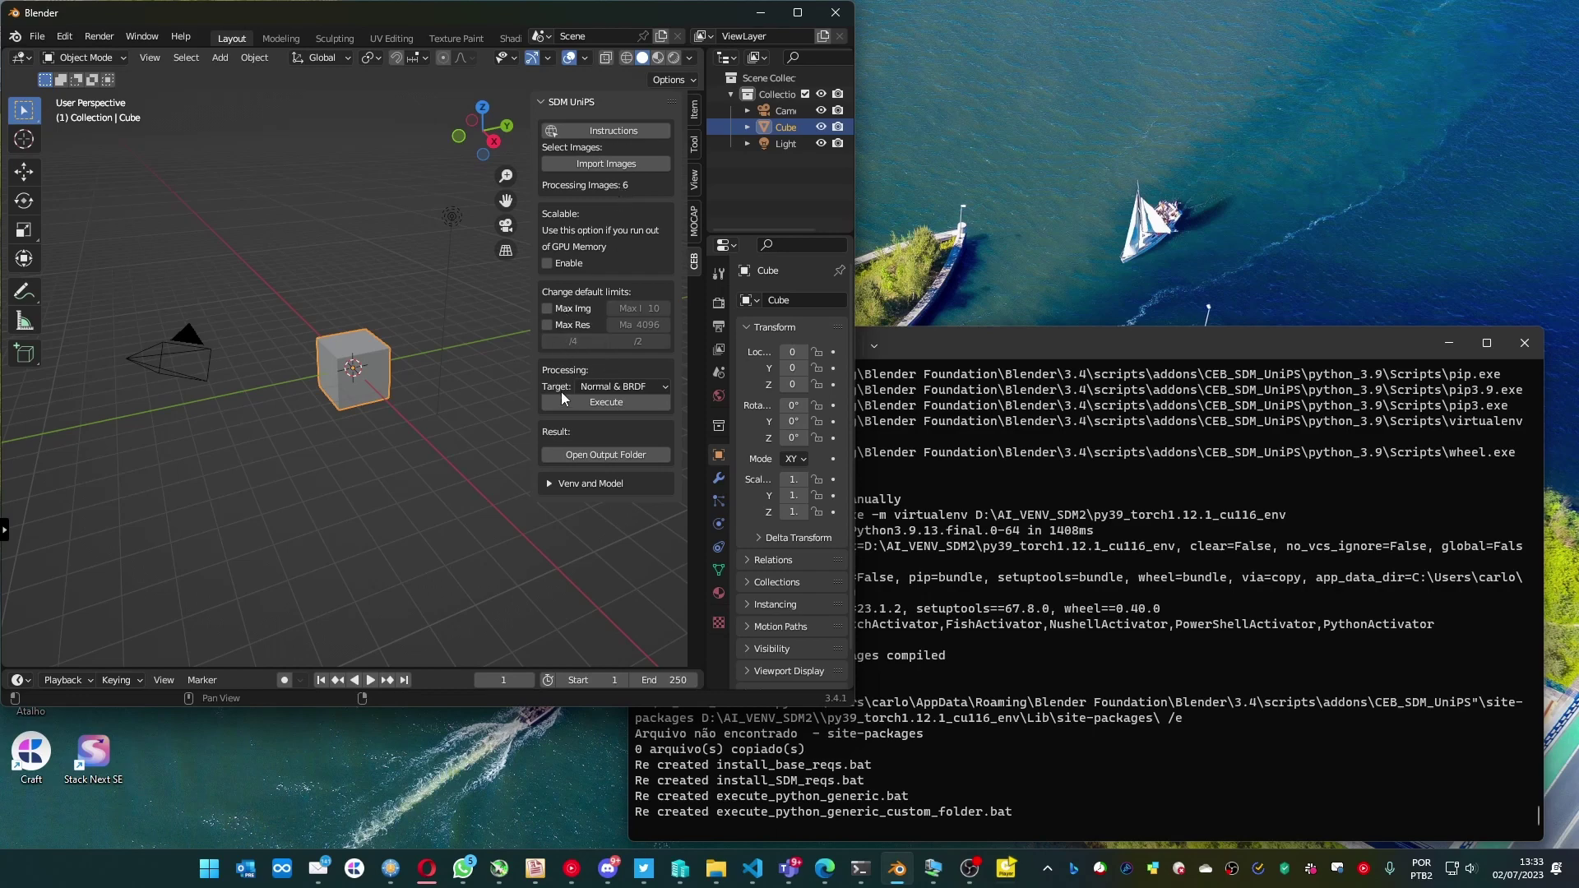
Execute SDM-UniPS estimation on the six photos and move the hardware monitor top right
click(594, 404)
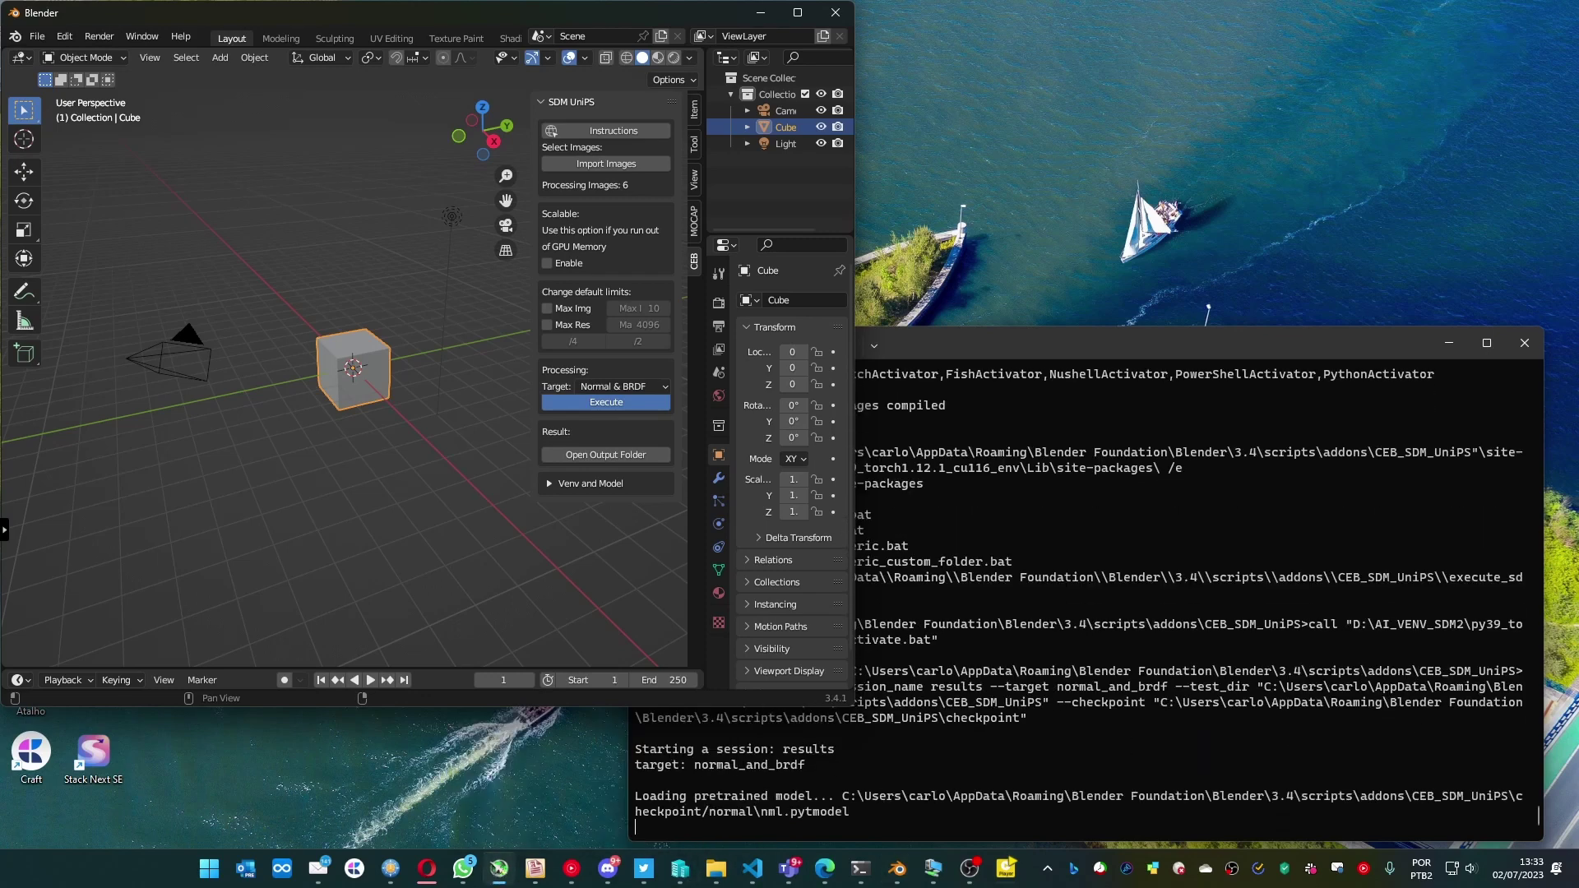
mouse_move(1305, 505)
mouse_down()
mouse_move(1361, 69)
mouse_move(1394, 49)
mouse_up()
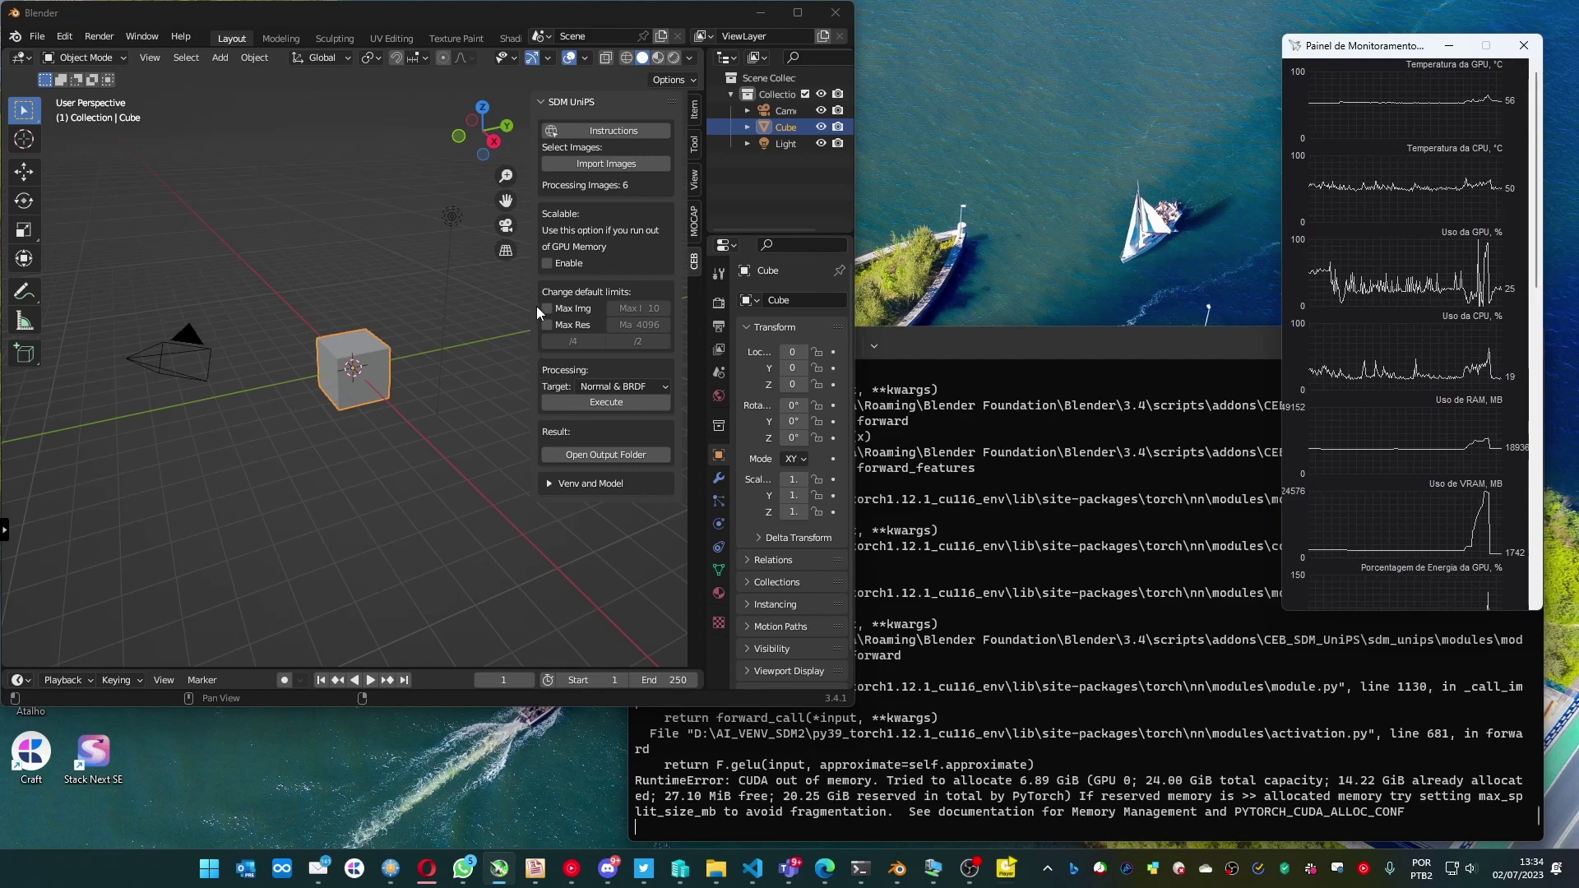
Cap maximum resolution at 2048, rerun the estimation, and bring the console log forward
click(548, 325)
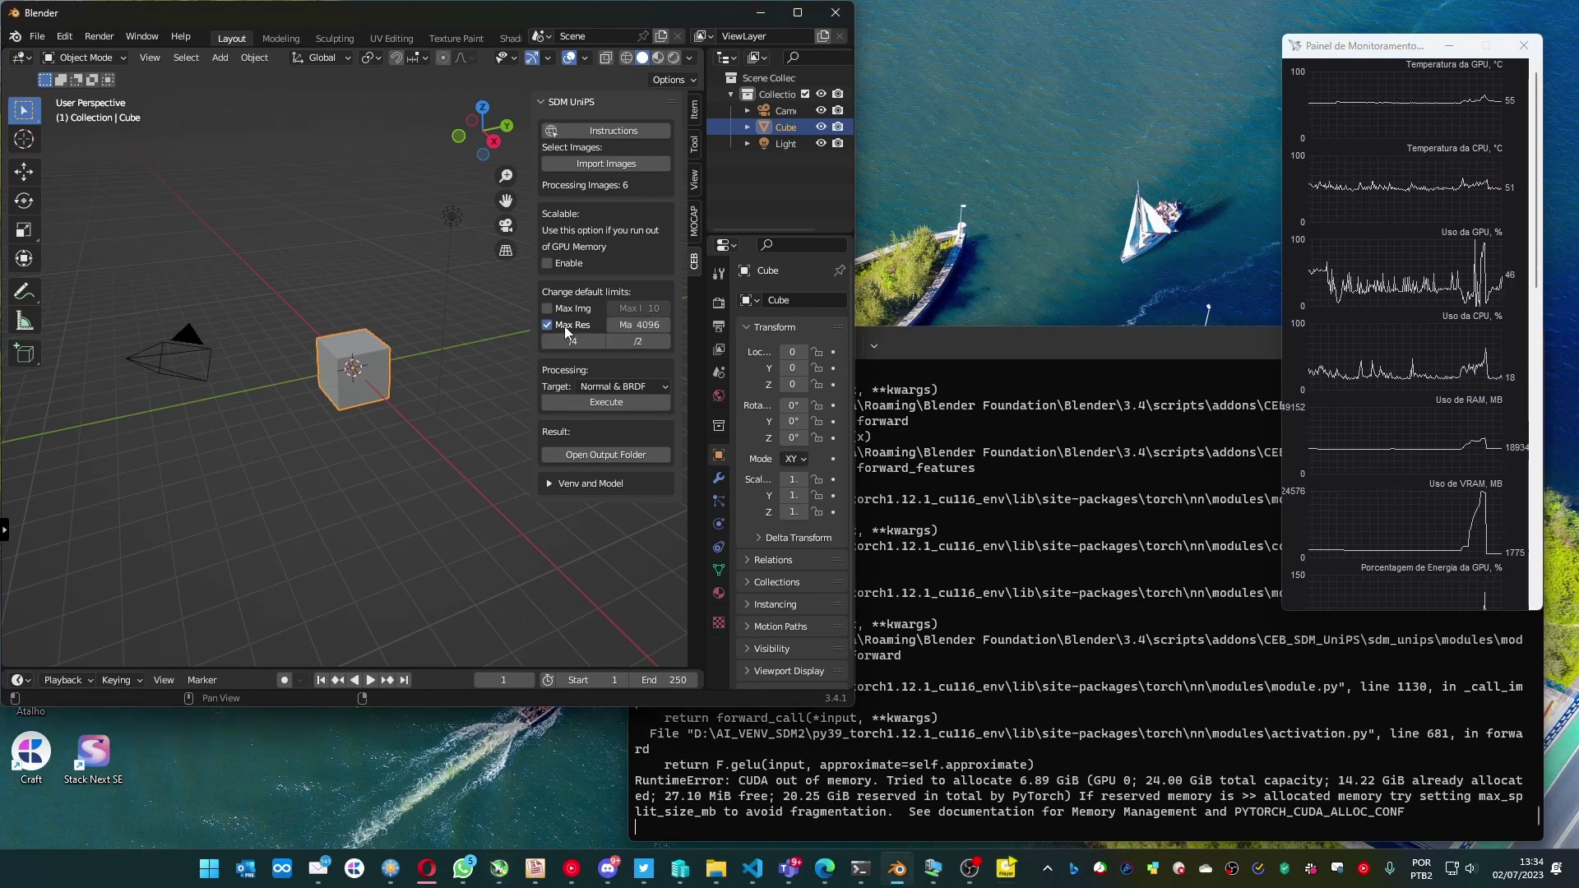
click(629, 341)
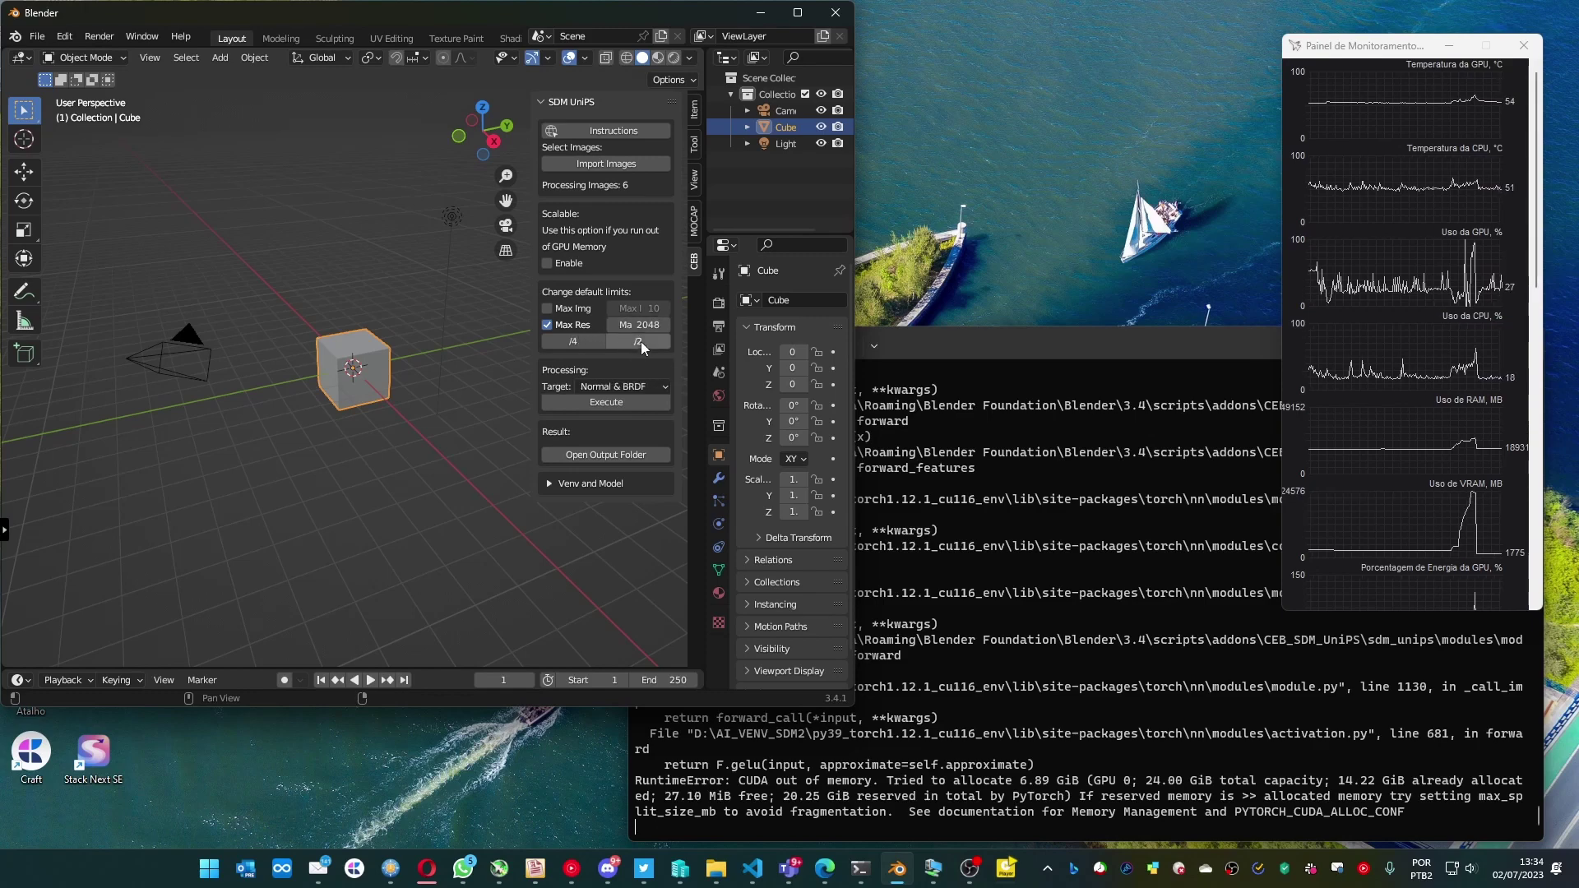
mouse_move(640, 325)
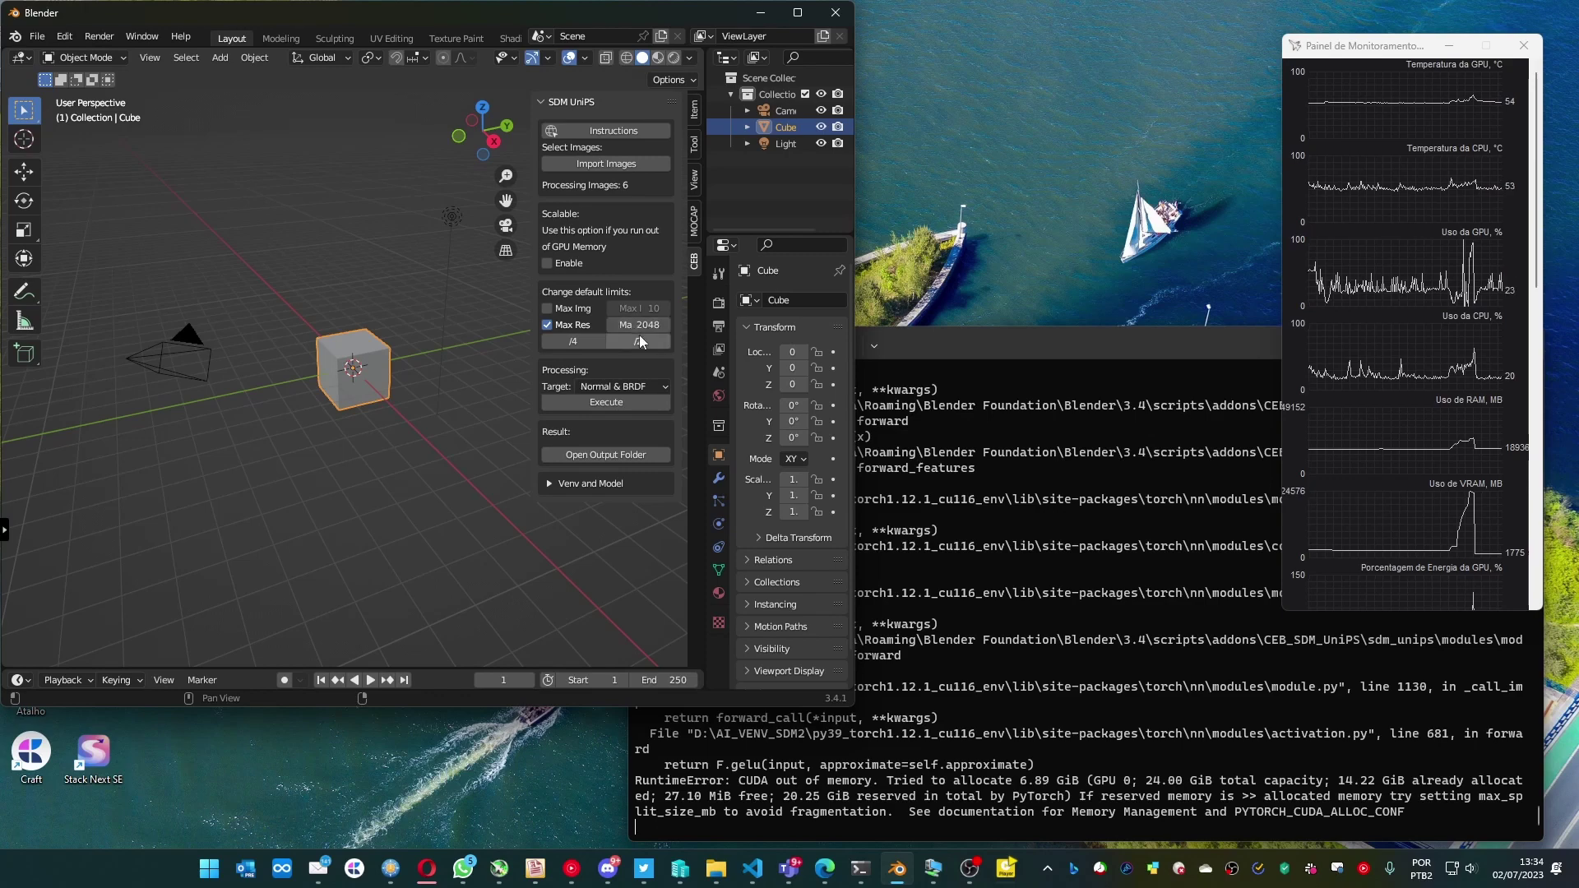
click(628, 403)
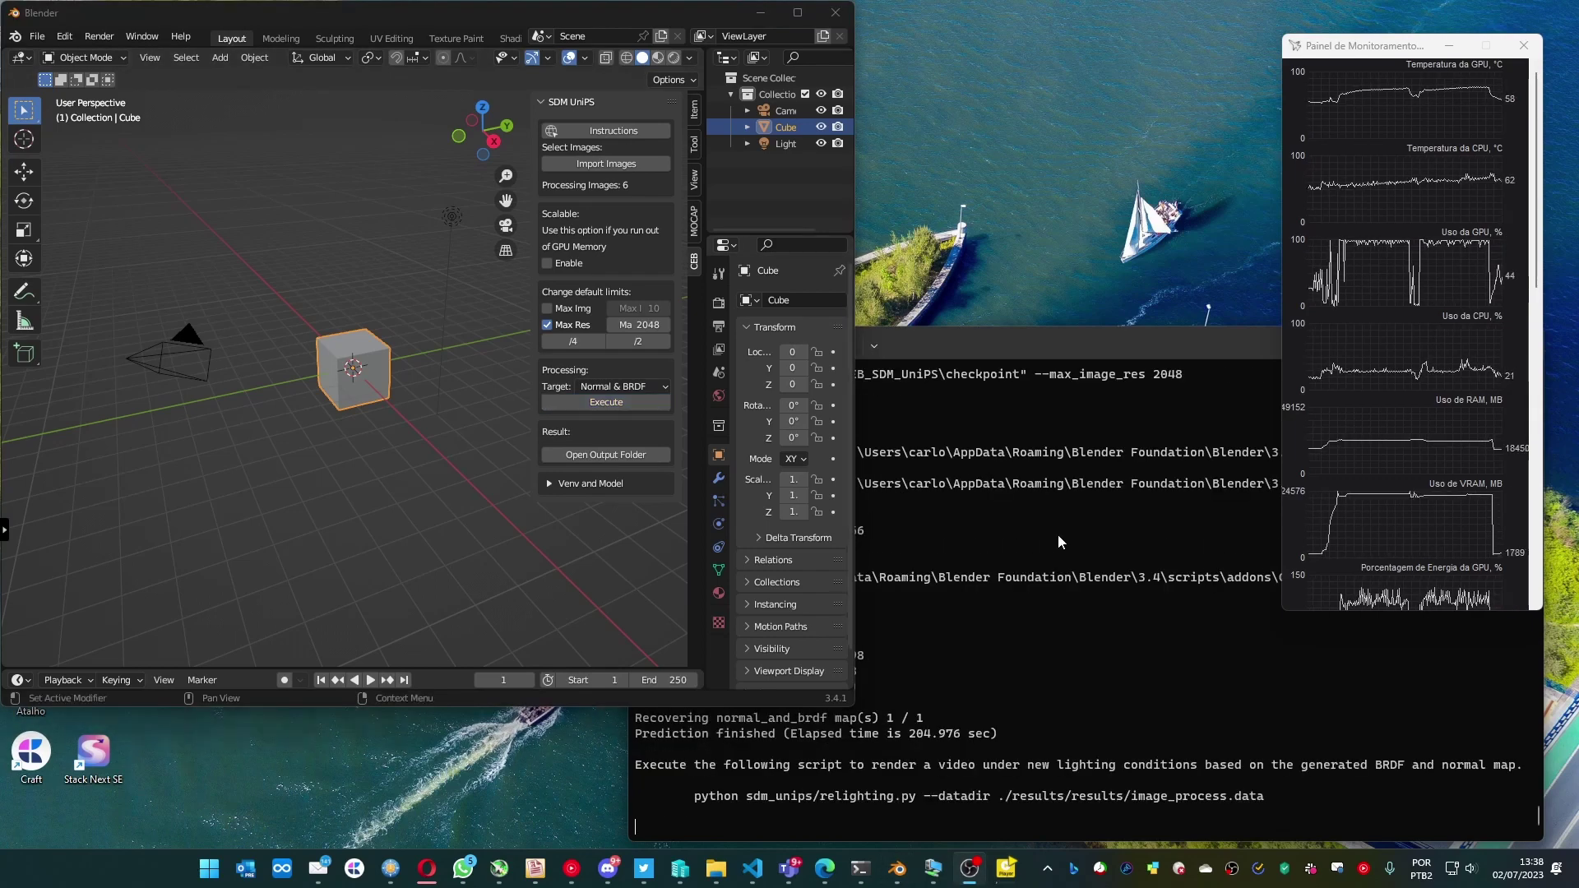
click(1057, 534)
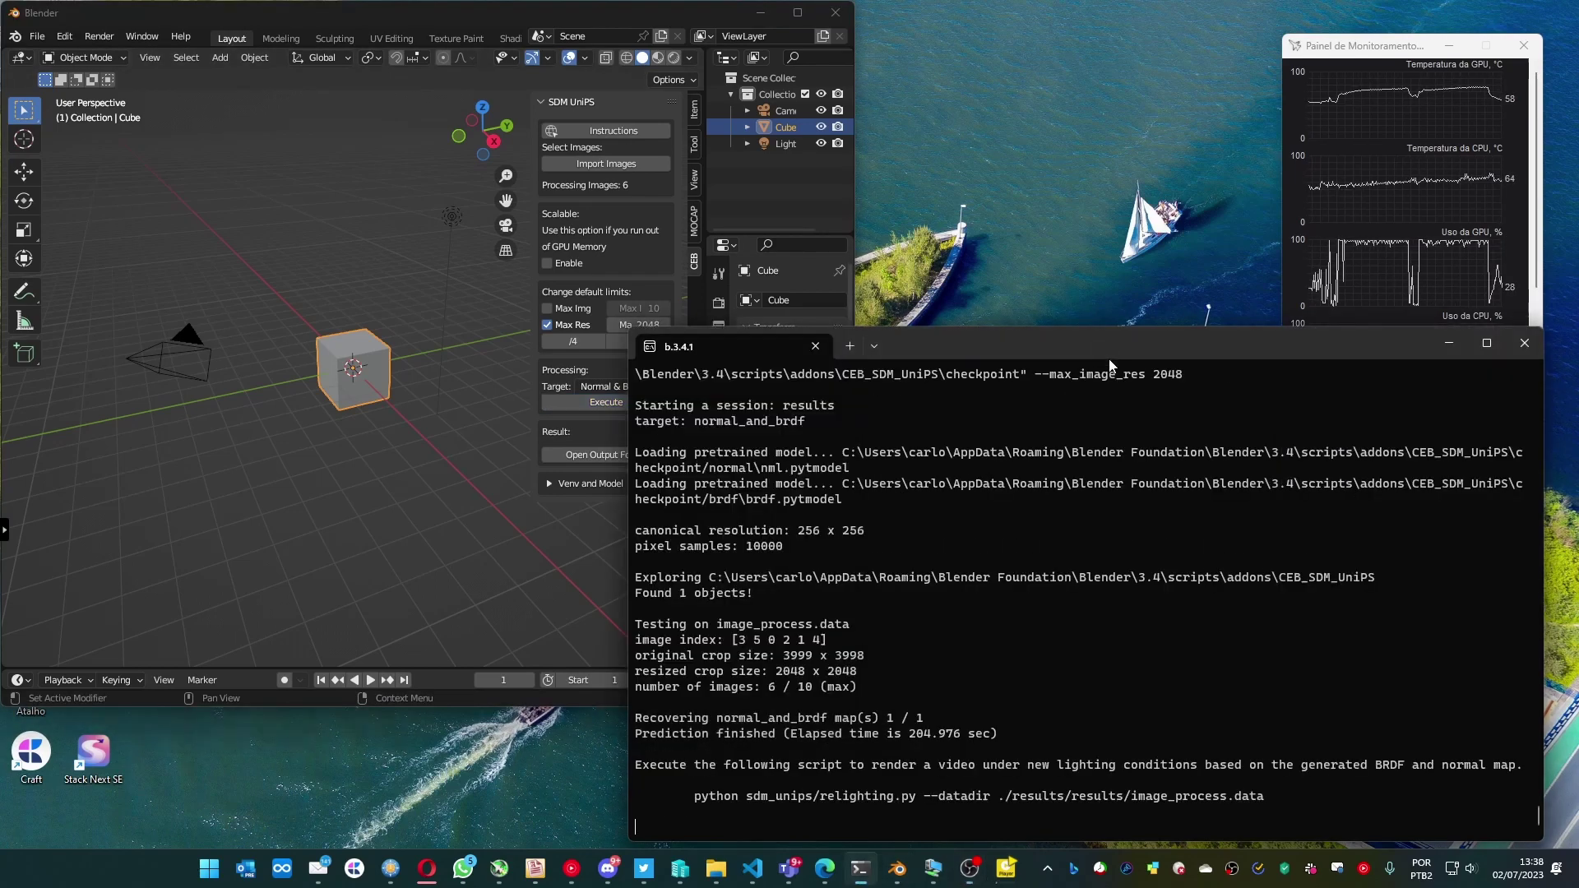
Raise the performance monitor and Blender, then uncheck the Max Res limit
click(1406, 87)
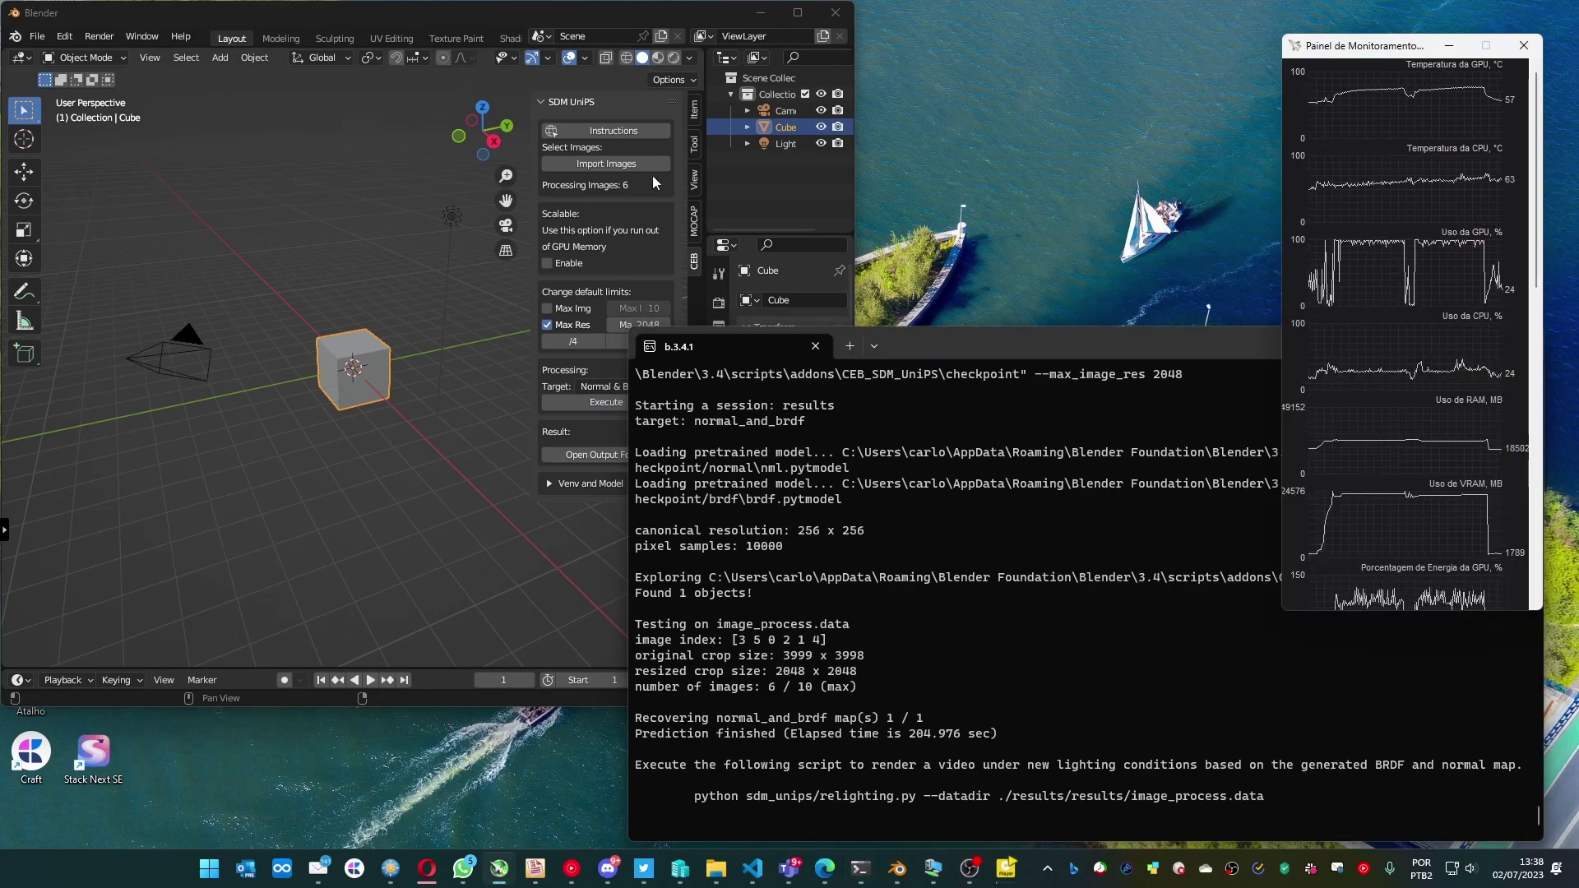
click(648, 17)
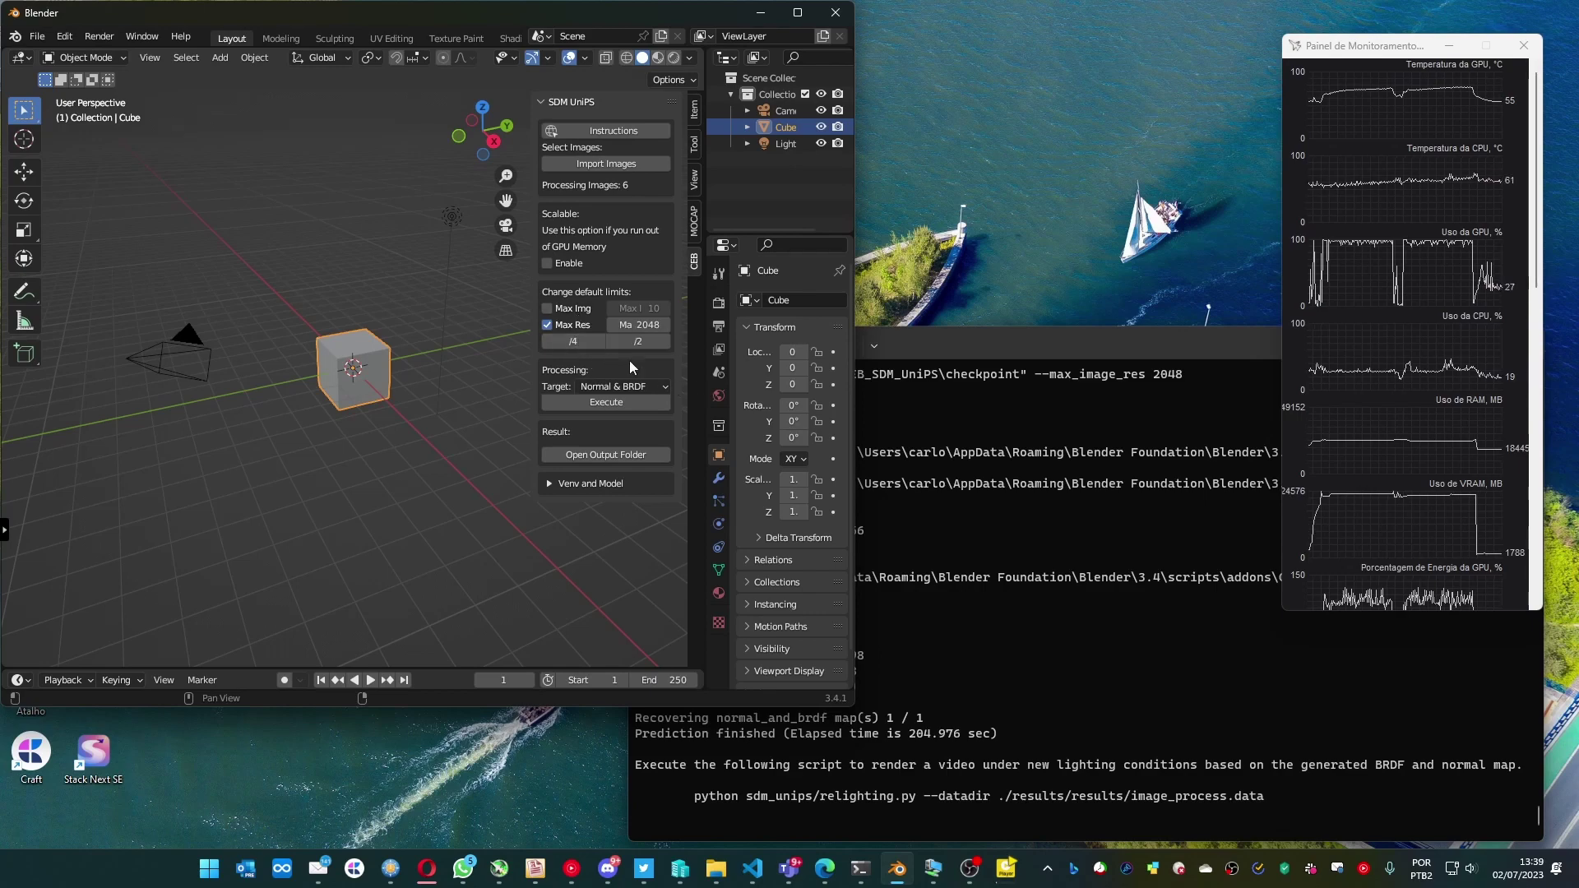
click(557, 324)
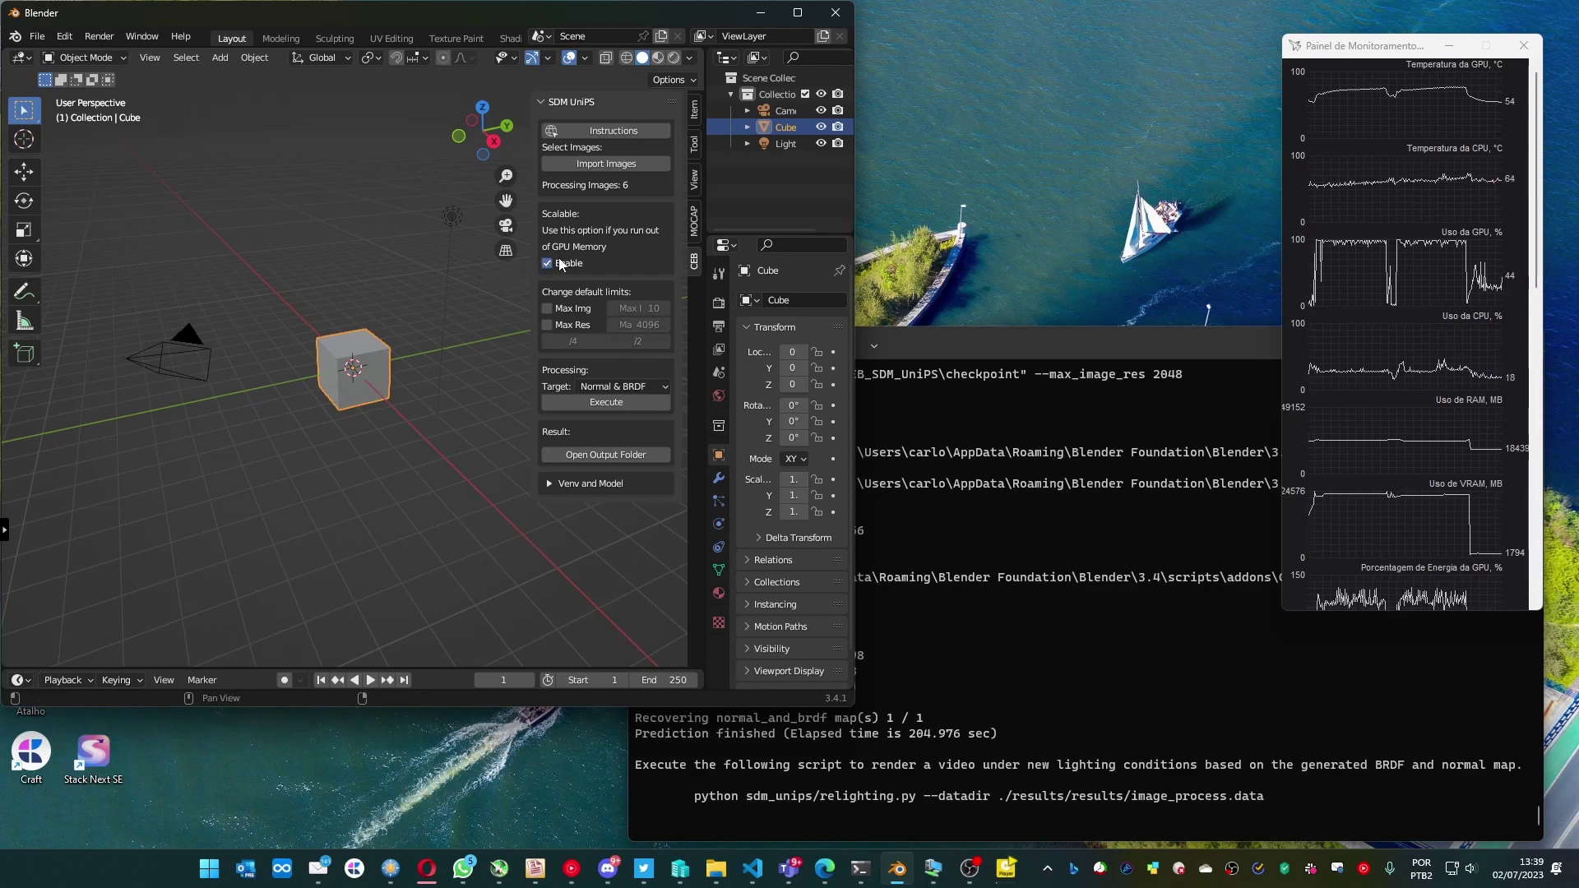
Execute the scalable SDM-UniPS run and follow progress in the console and performance monitor
click(594, 402)
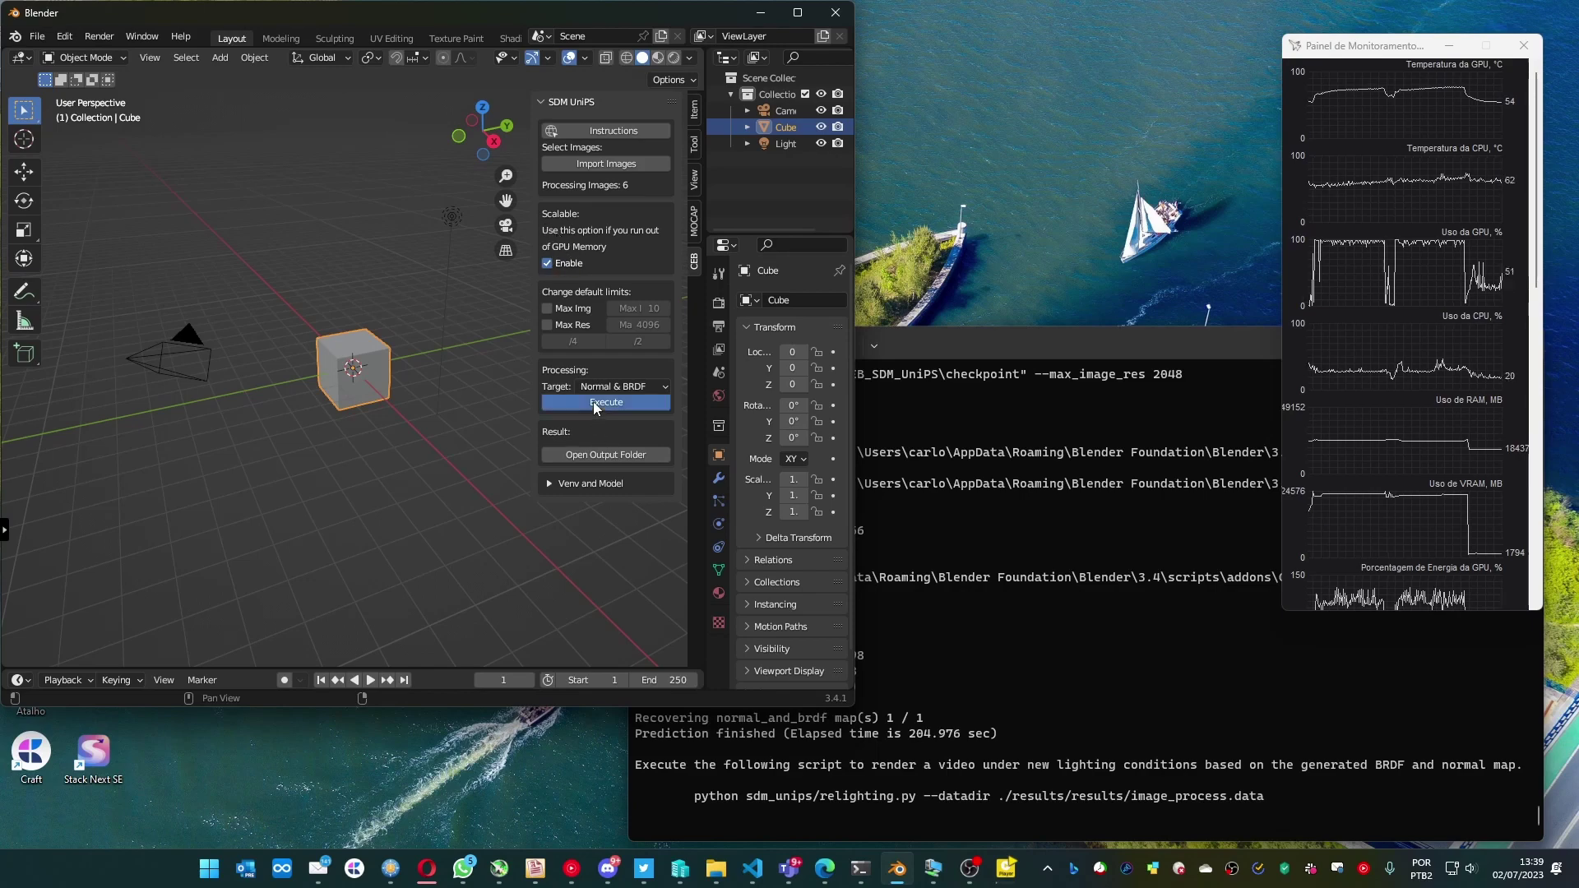
click(964, 343)
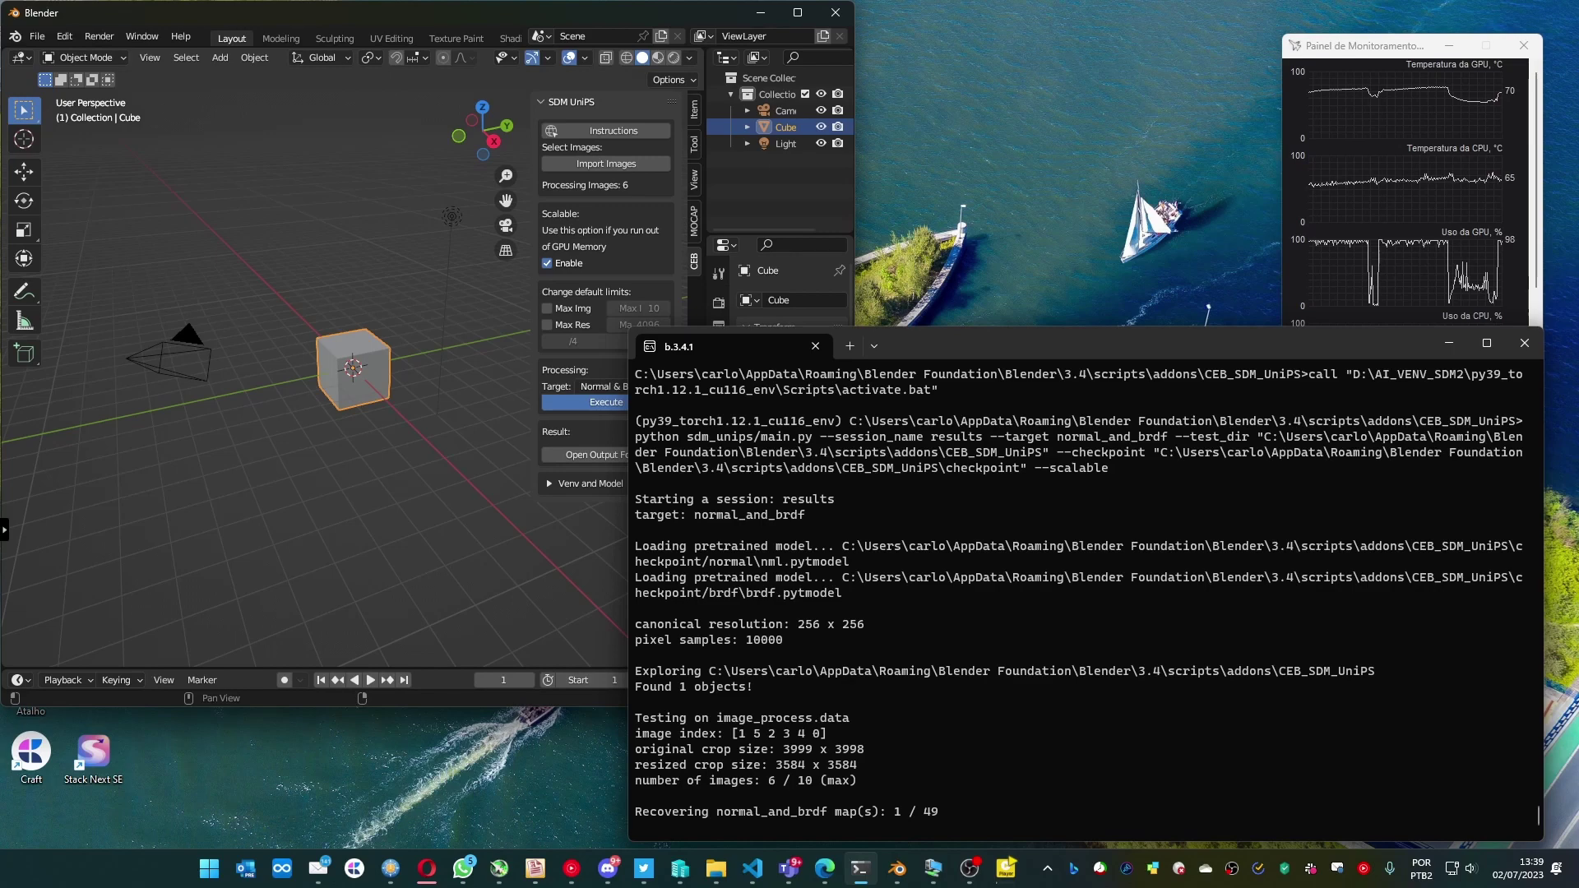
key(alt+Tab)
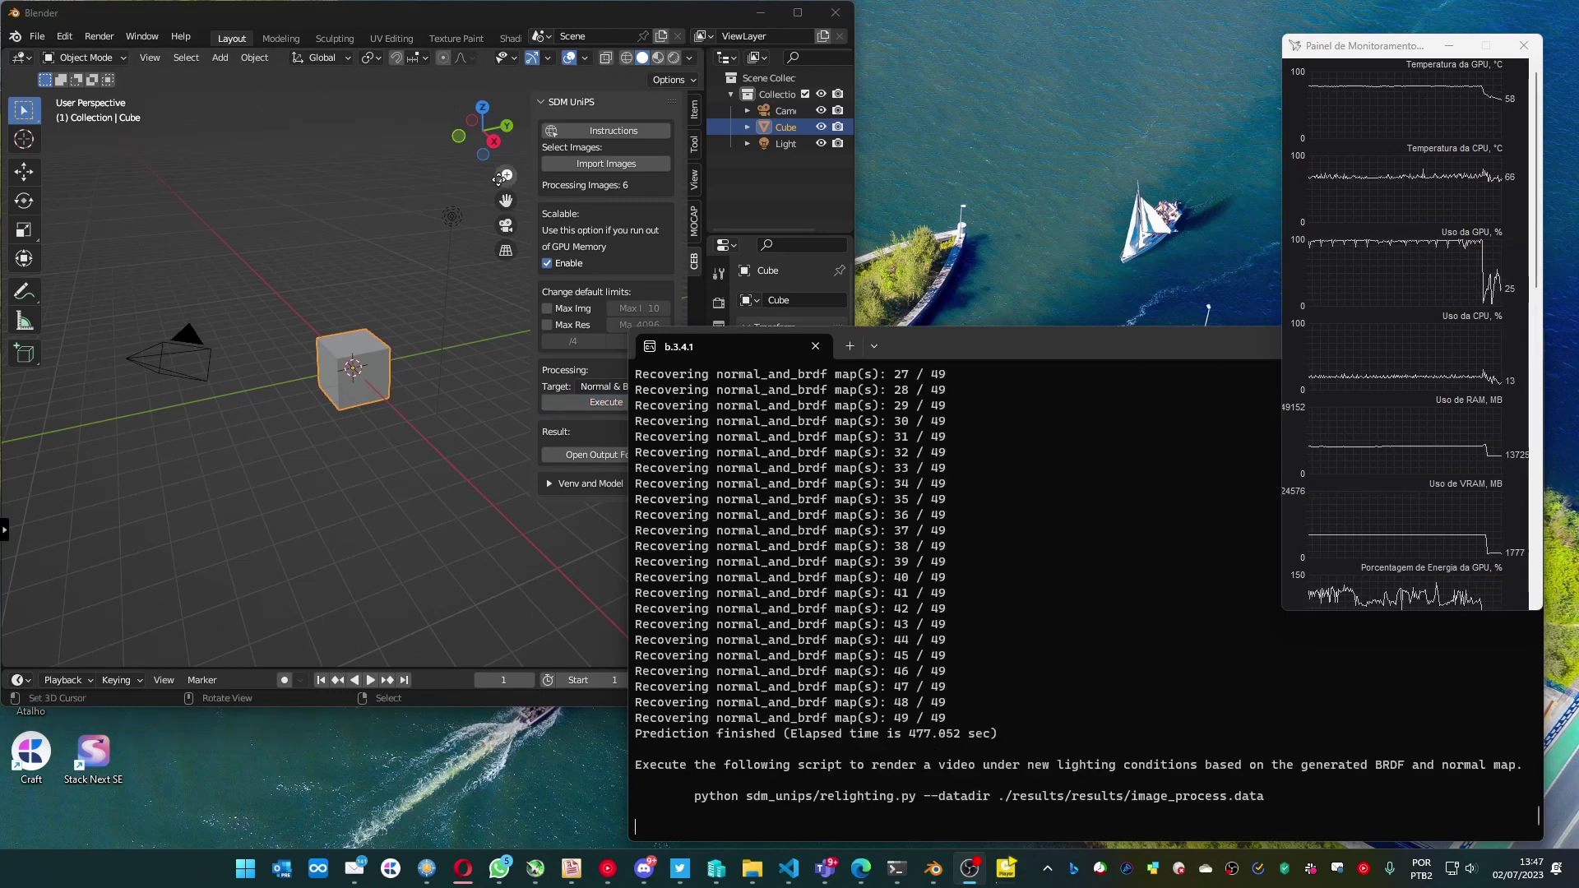
Open the output folder, select the four generated PNG maps, and minimize the window
click(575, 14)
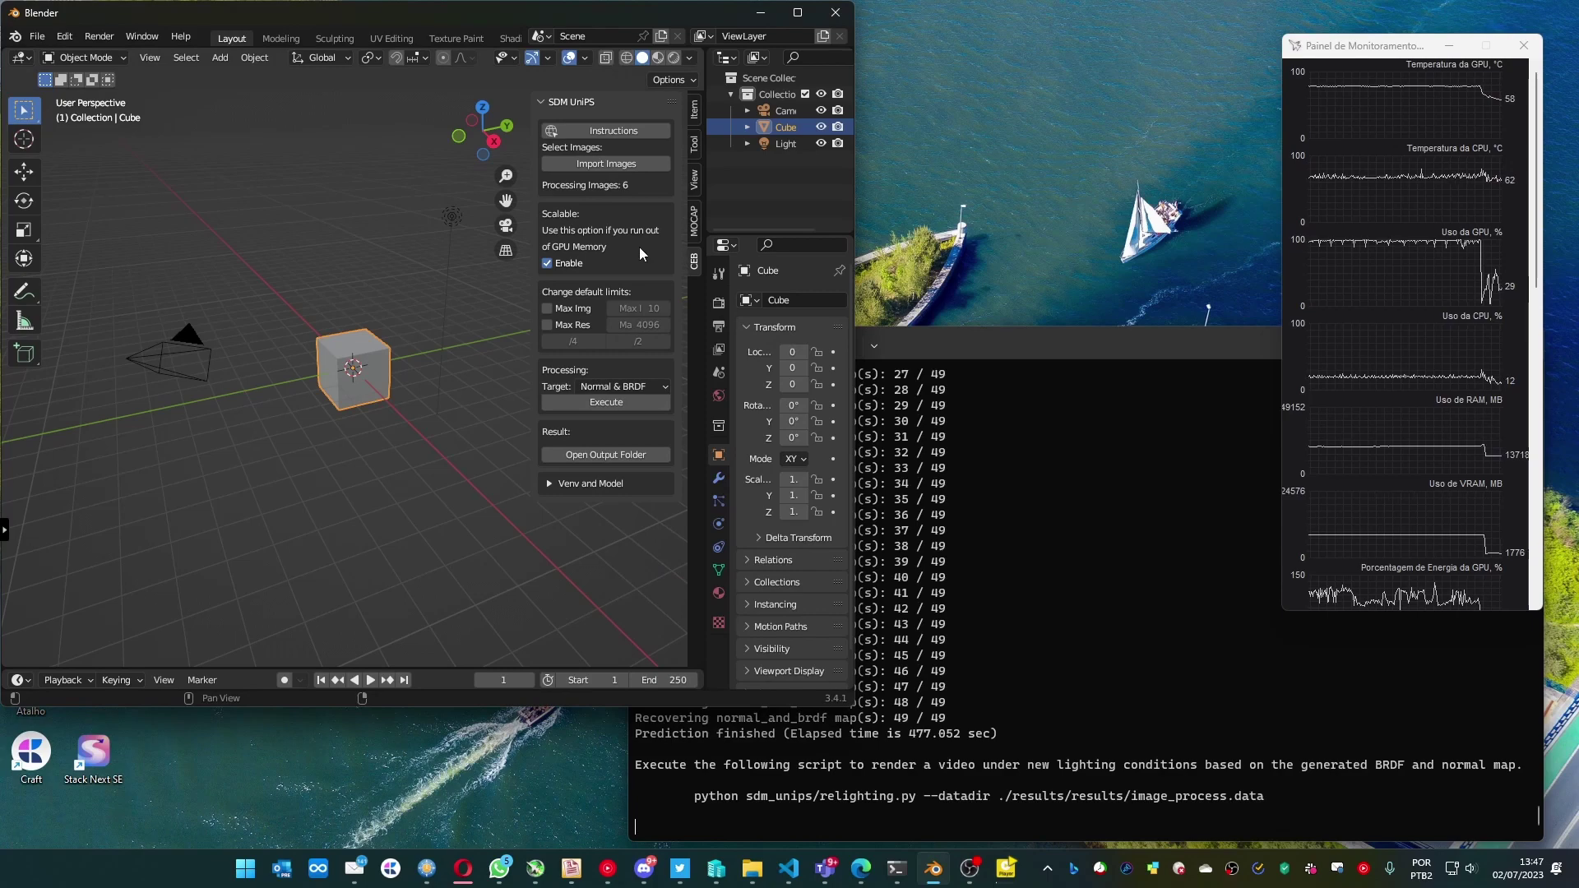
click(589, 451)
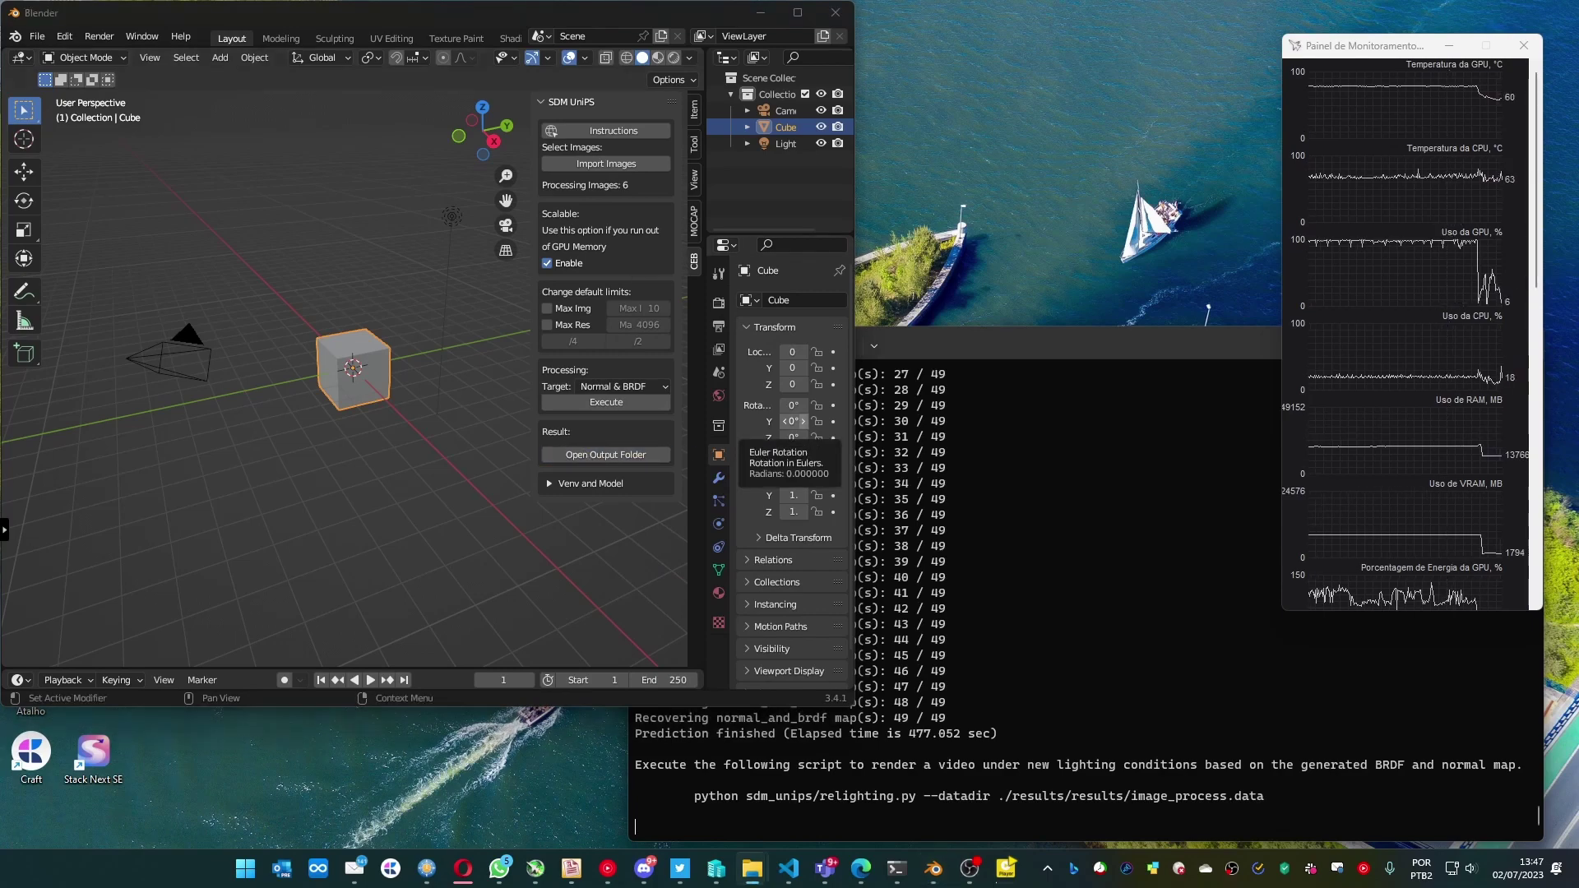
mouse_move(938, 44)
mouse_down()
mouse_move(863, 152)
mouse_move(913, 217)
mouse_up()
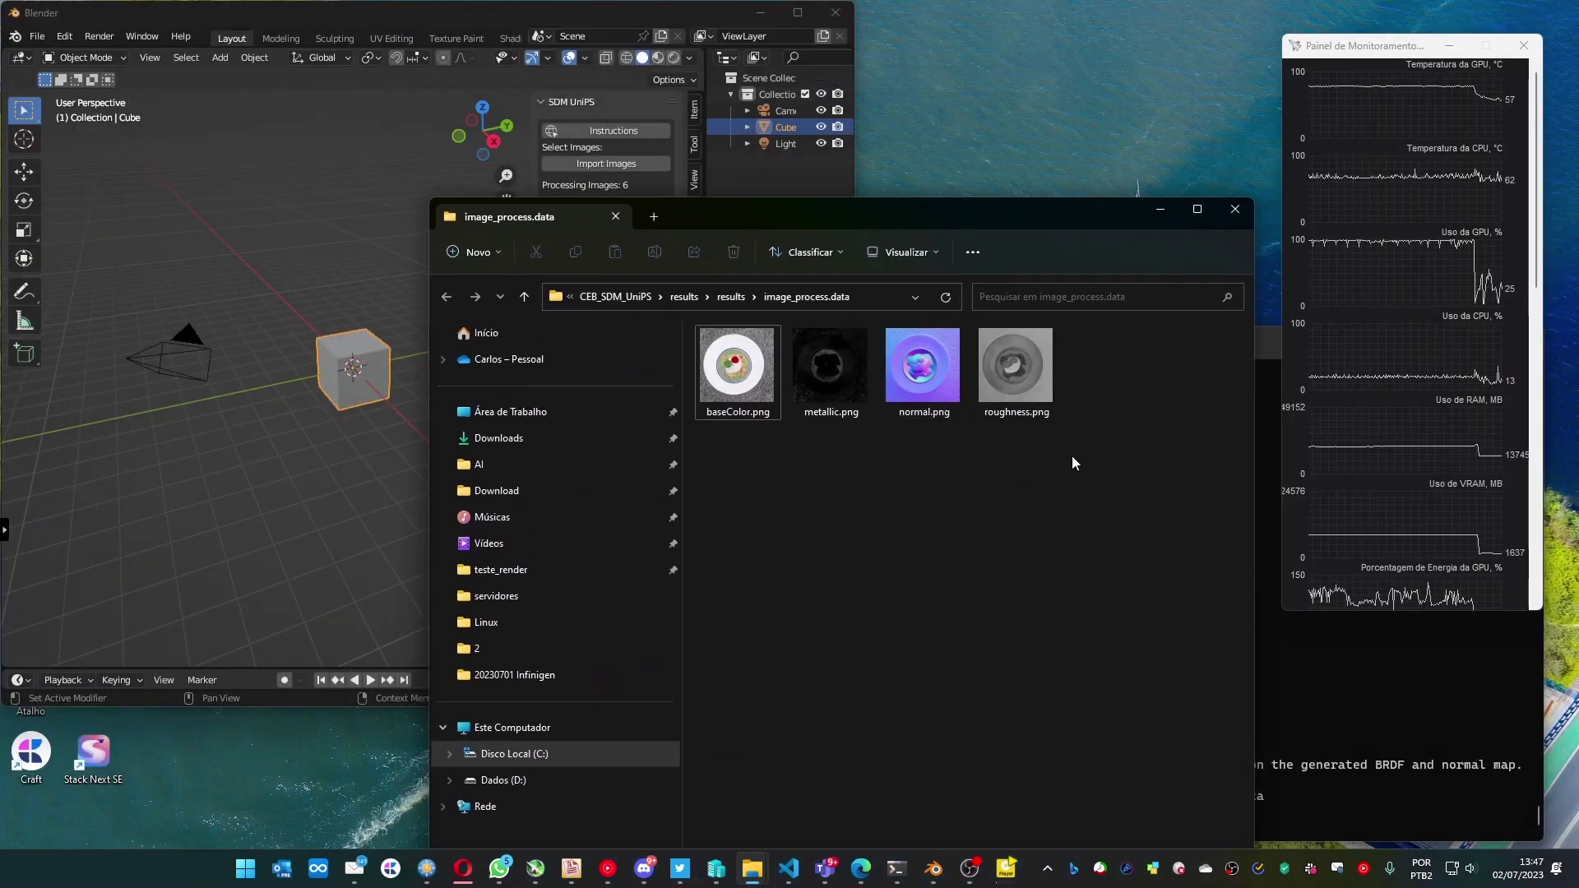
drag(1071, 456, 750, 377)
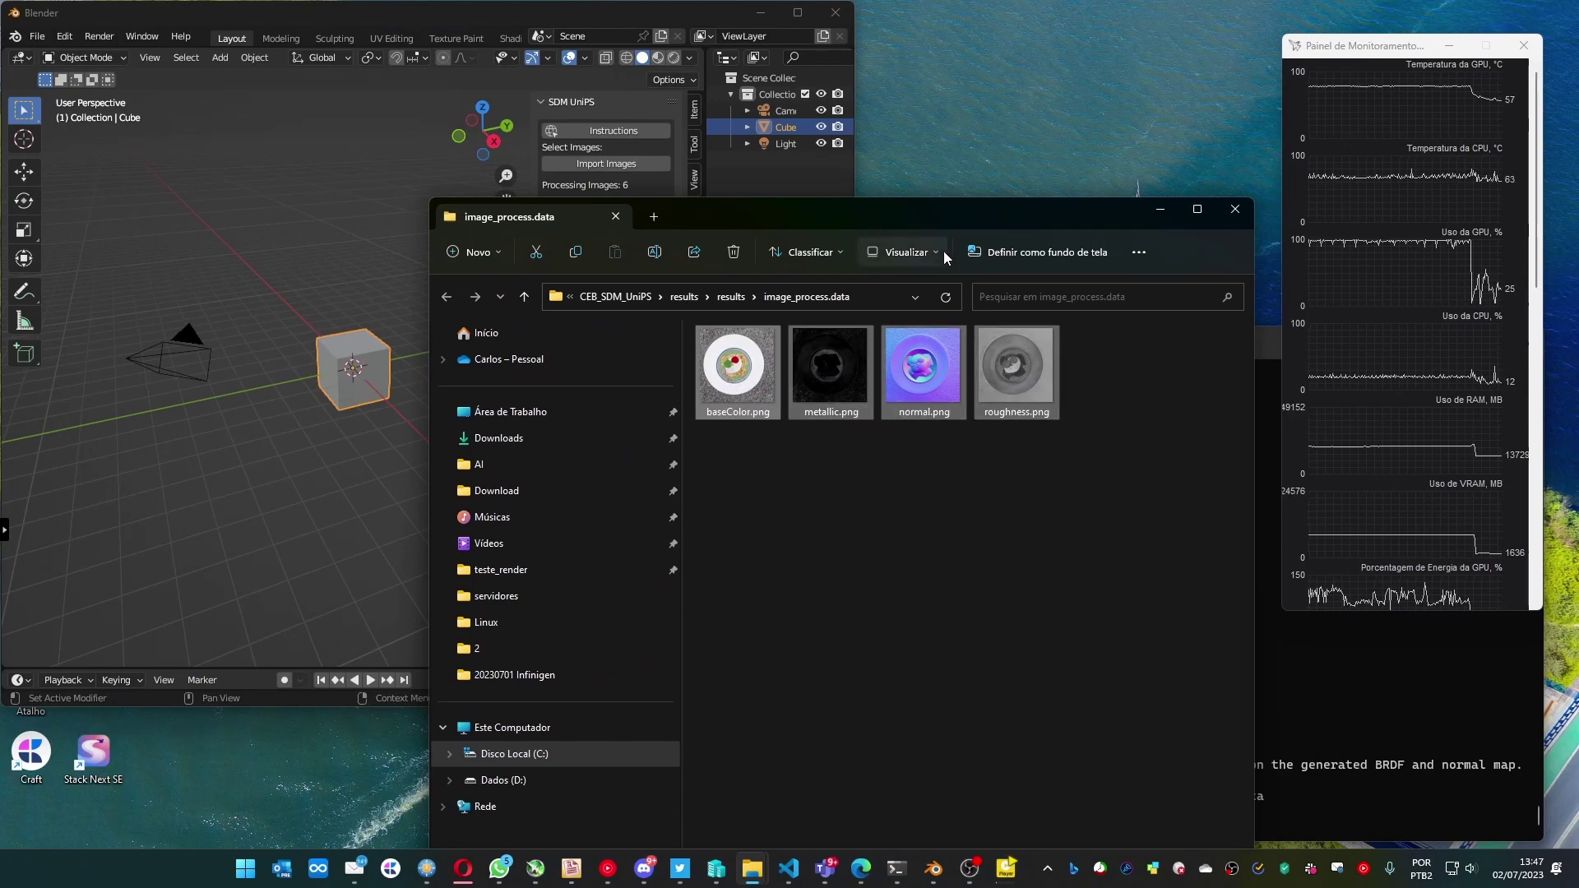
drag(946, 210, 998, 205)
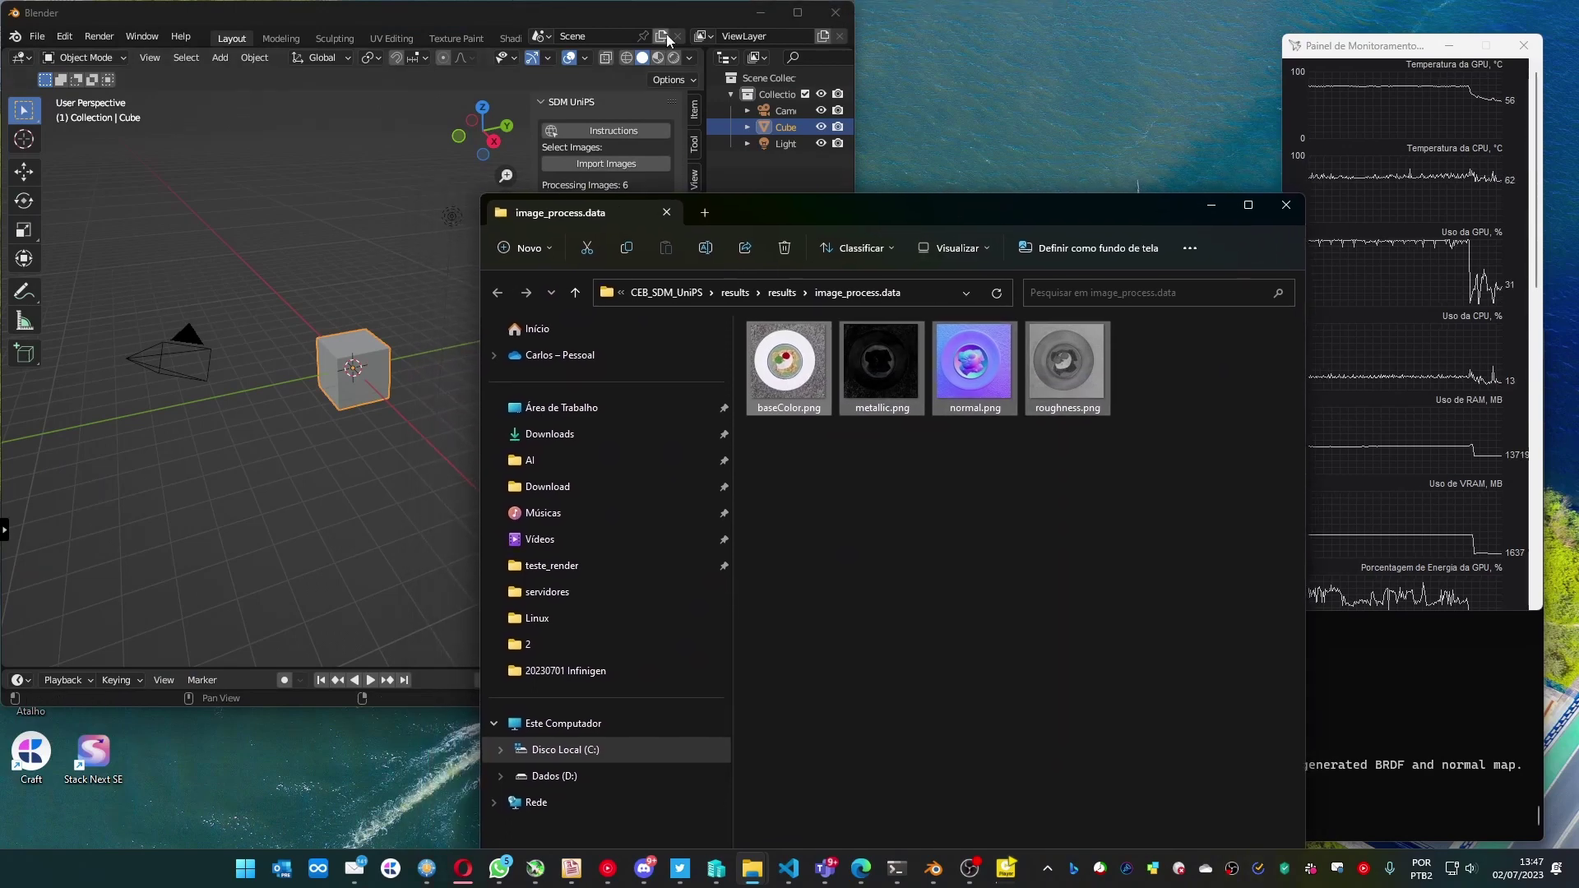
click(1210, 206)
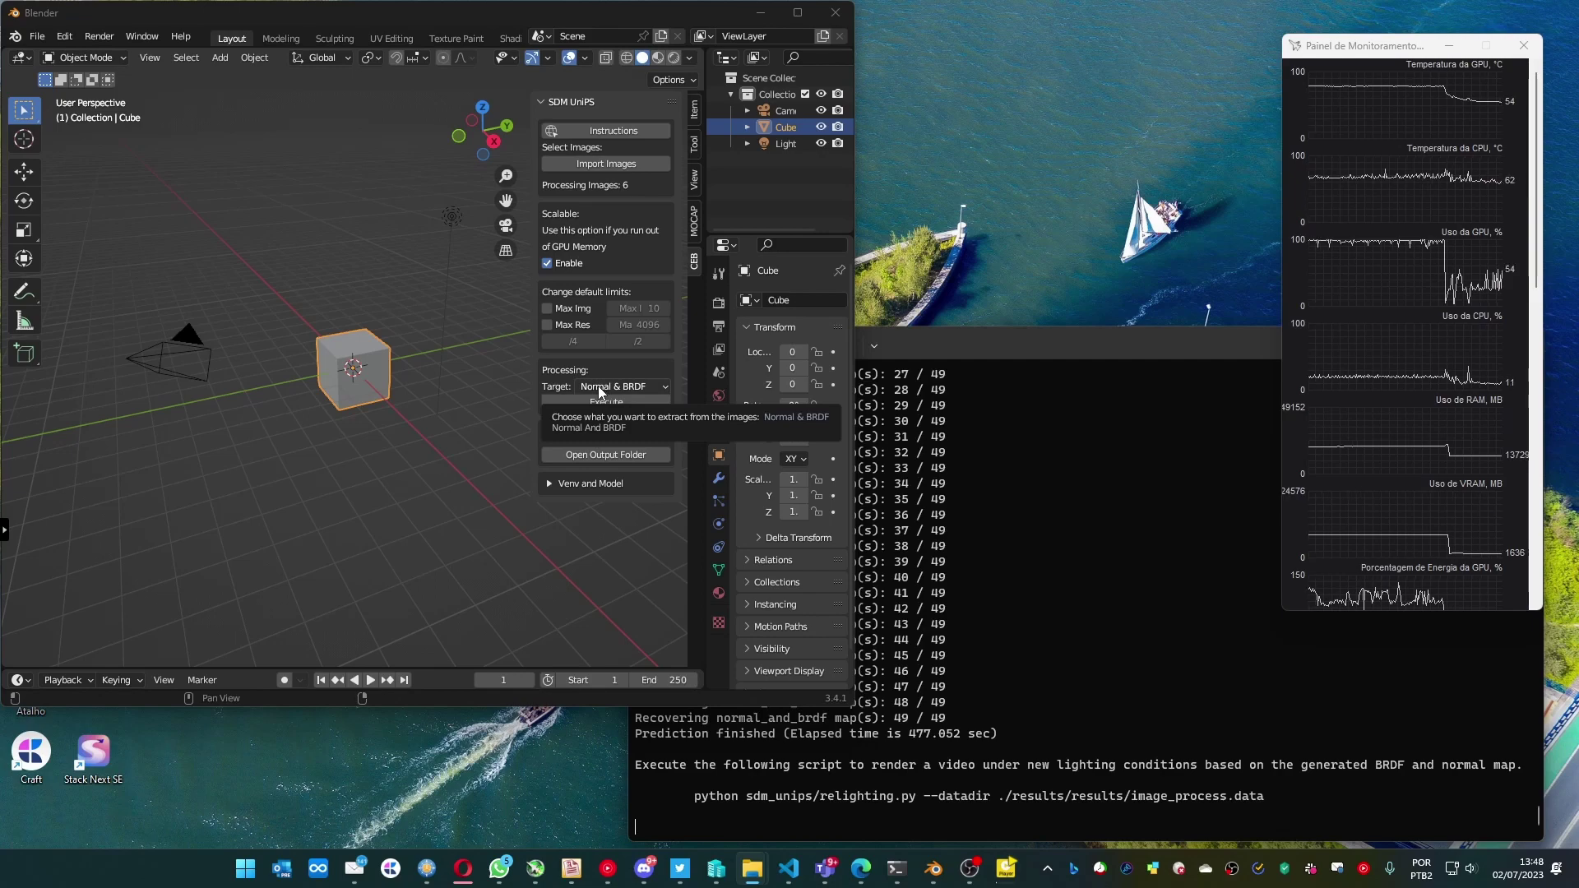
click(598, 387)
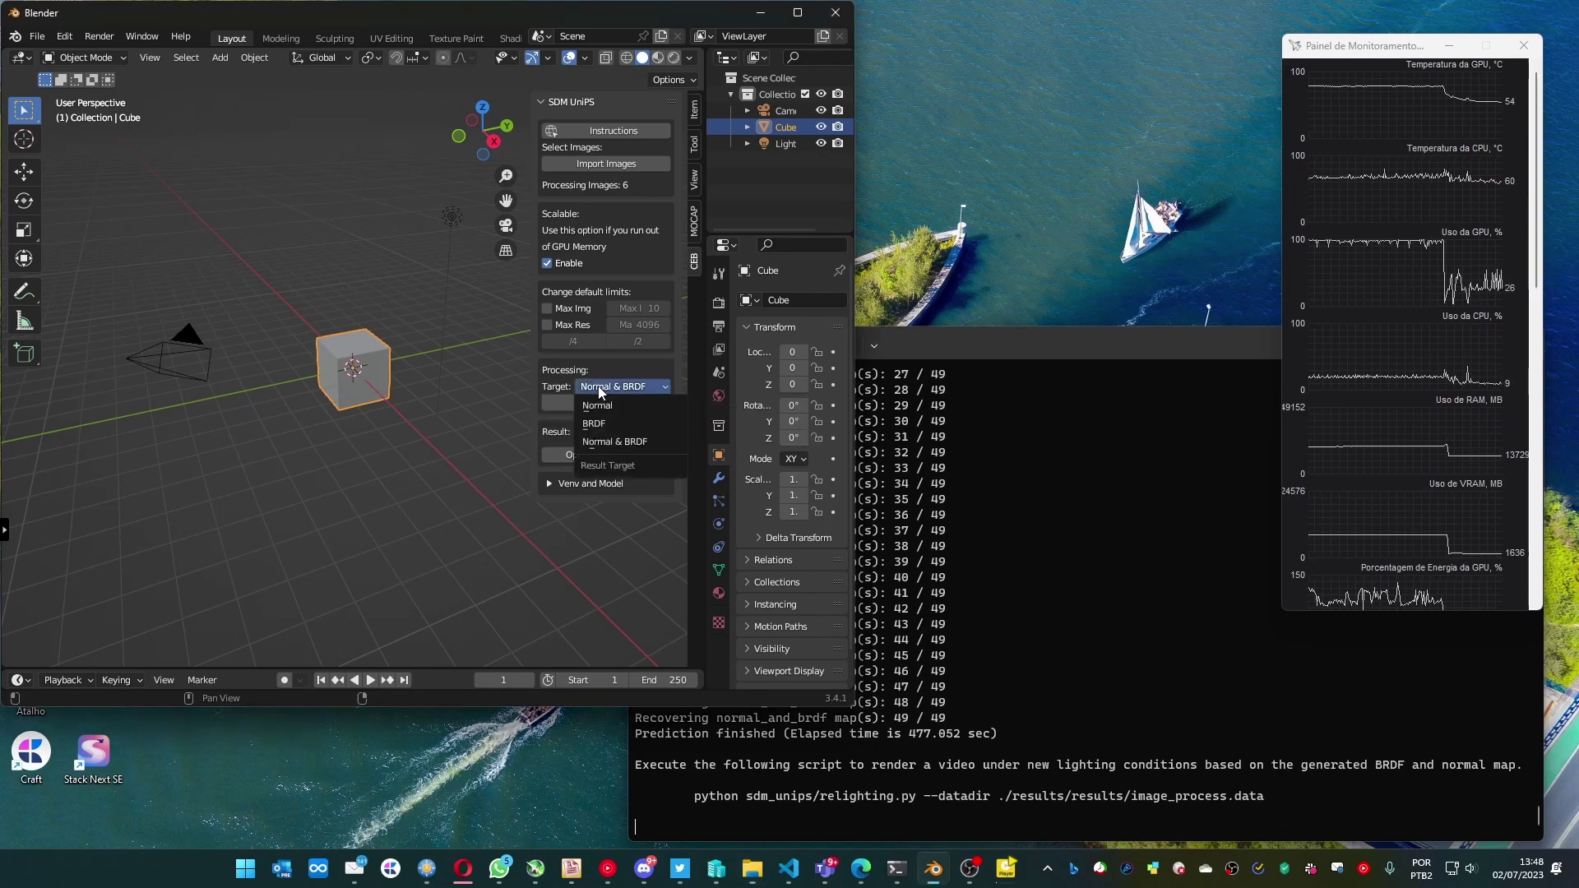
click(614, 441)
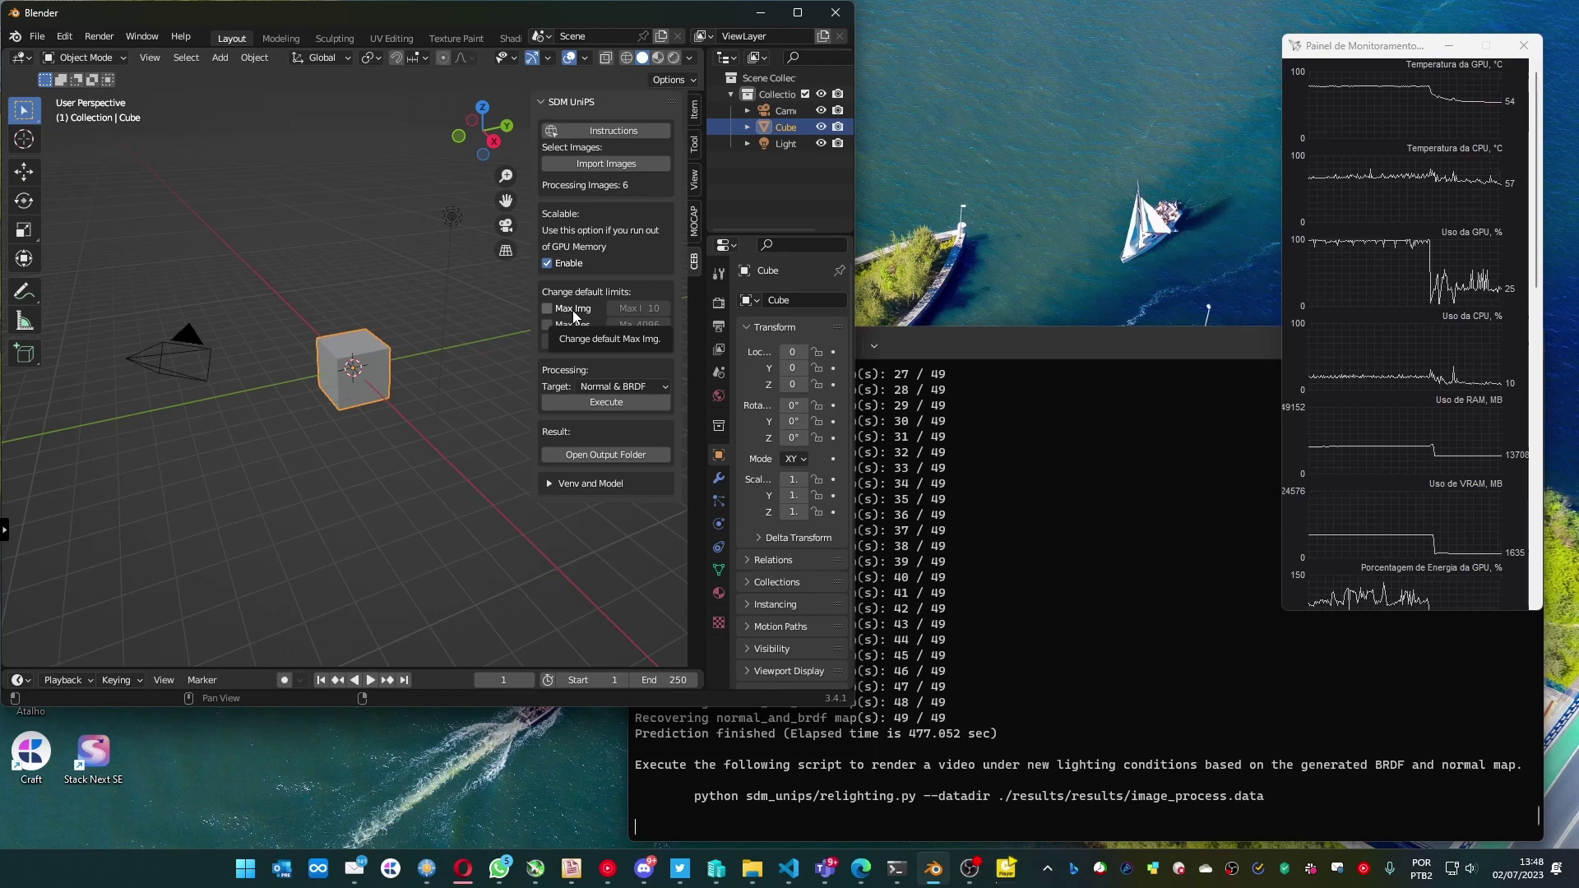
click(573, 310)
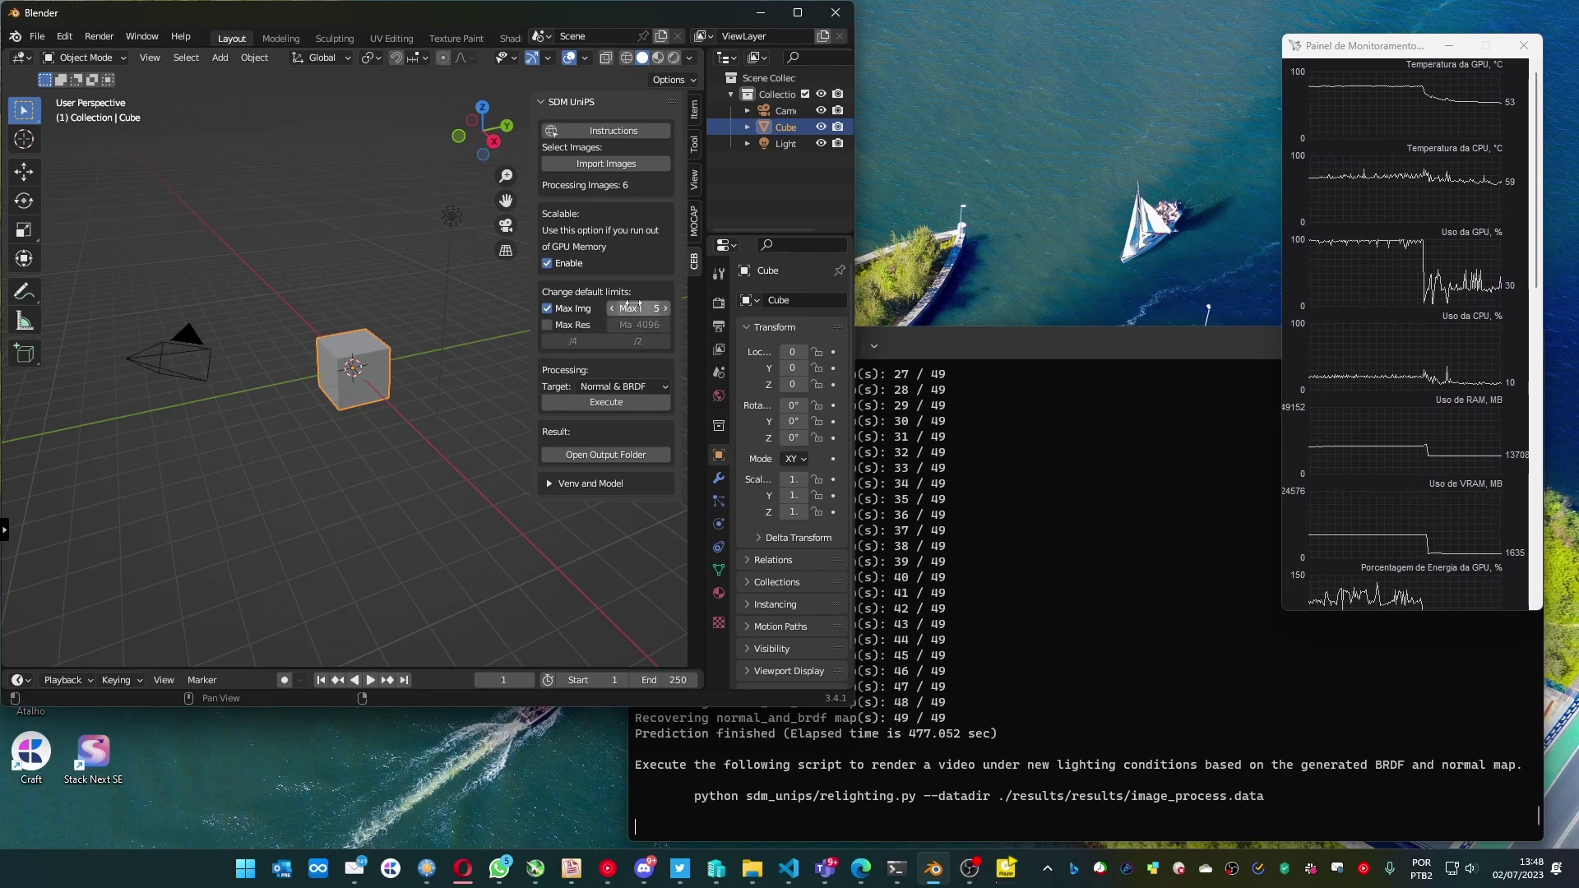
click(547, 310)
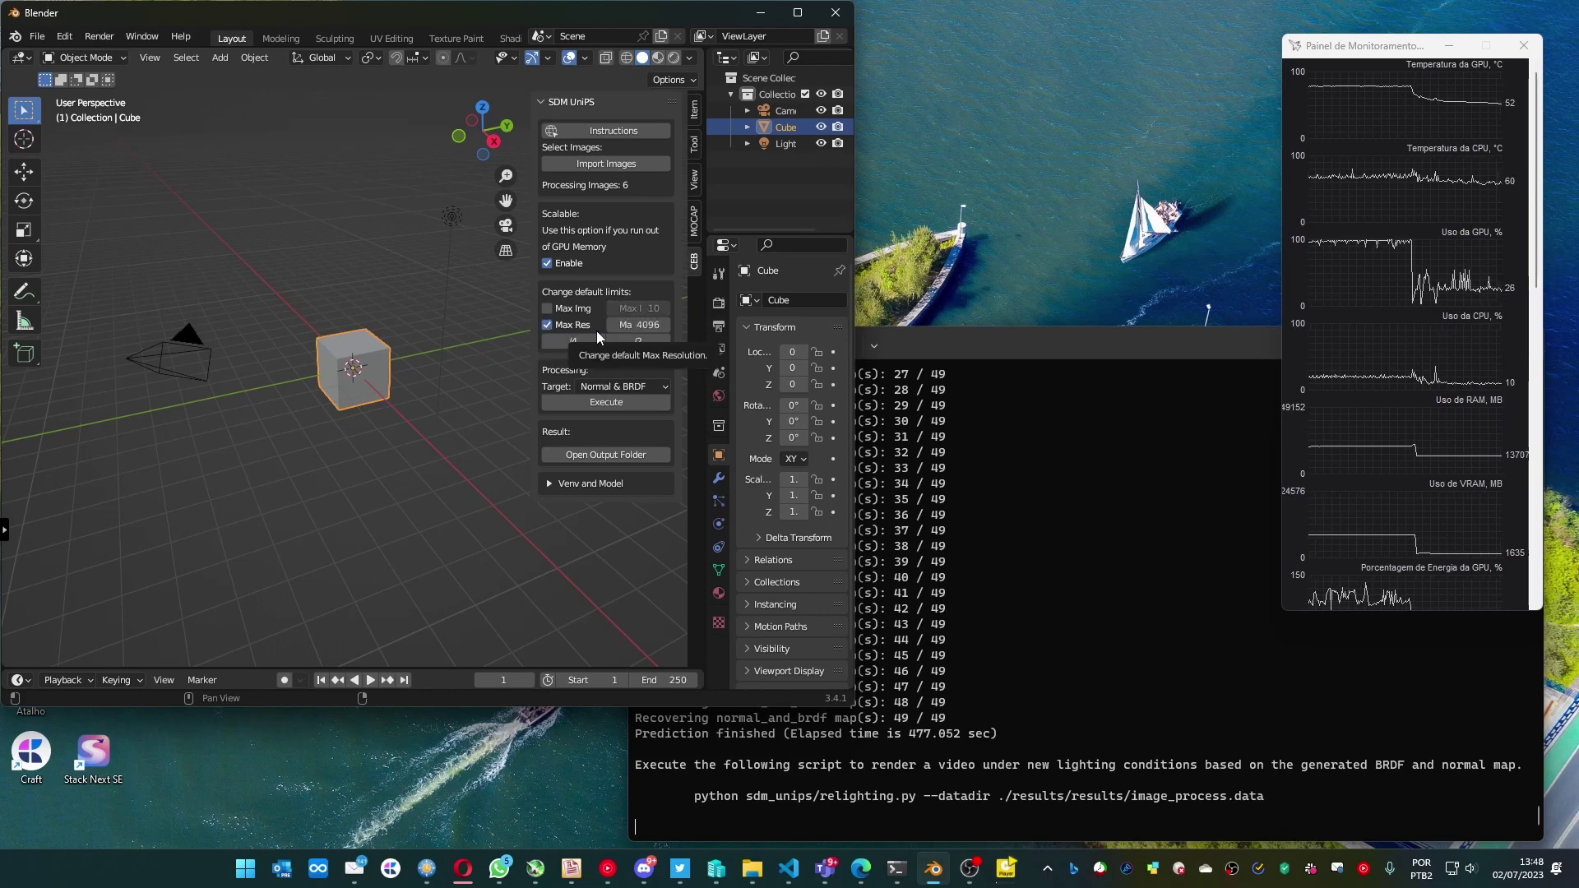
mouse_move(640, 324)
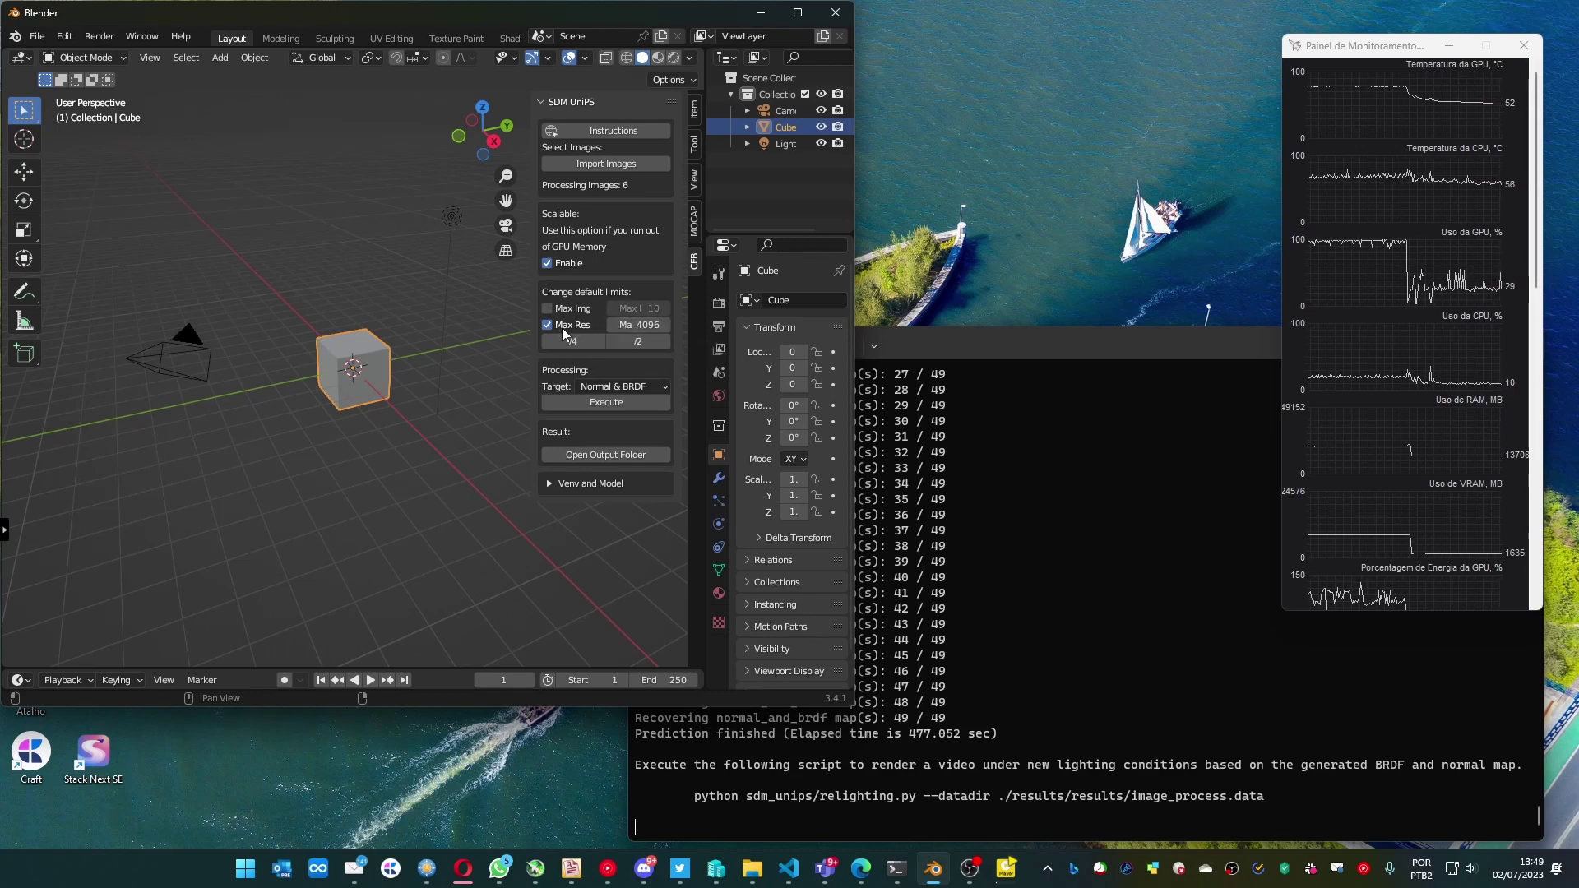
drag(618, 325, 628, 325)
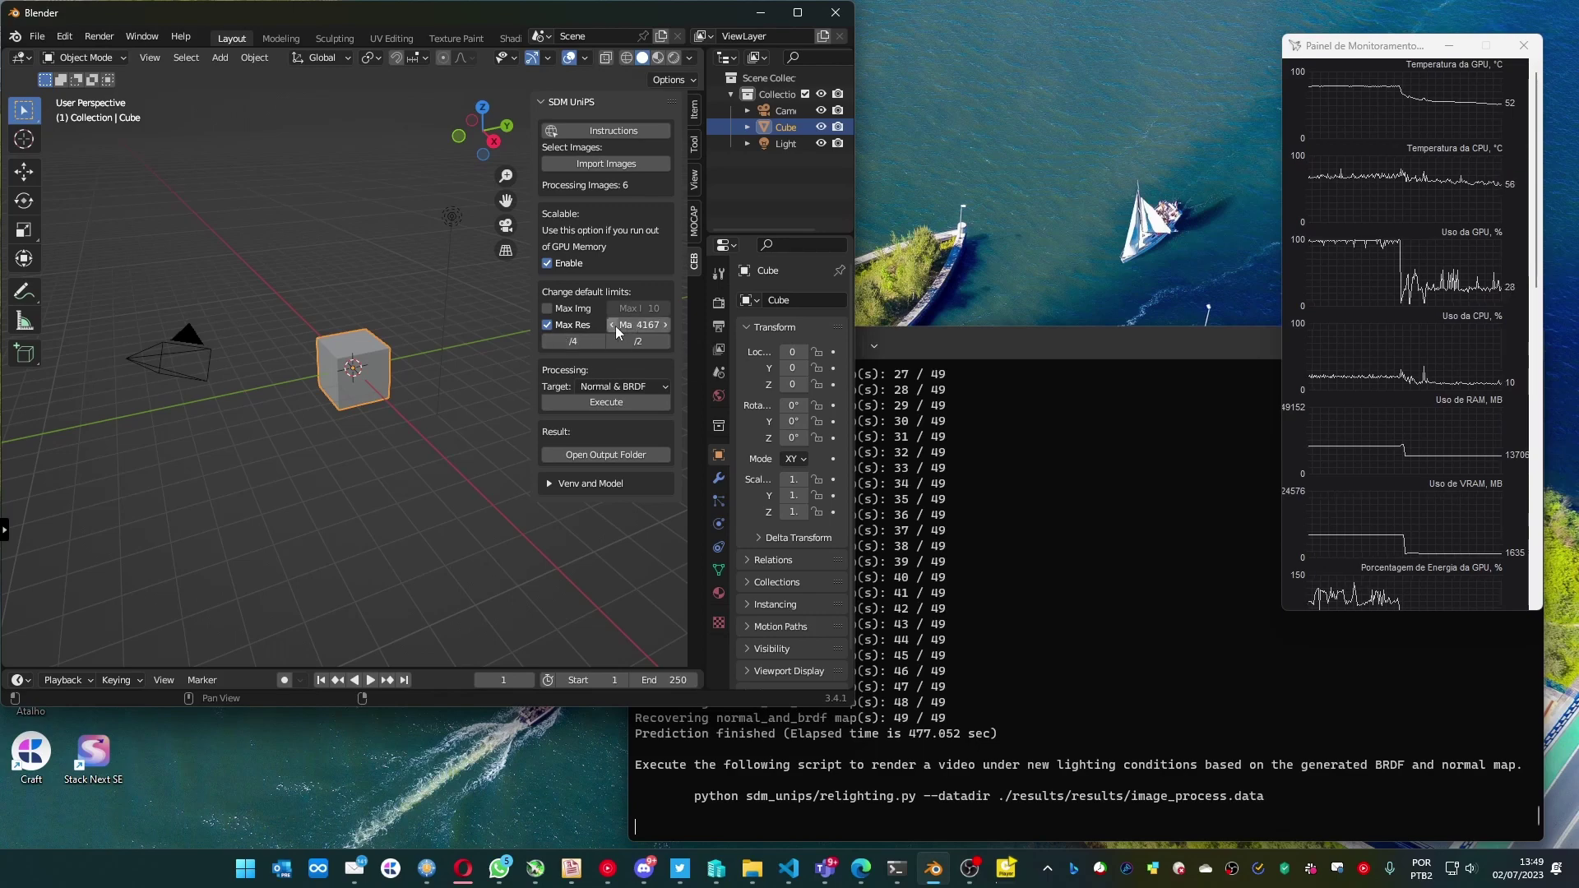
click(548, 325)
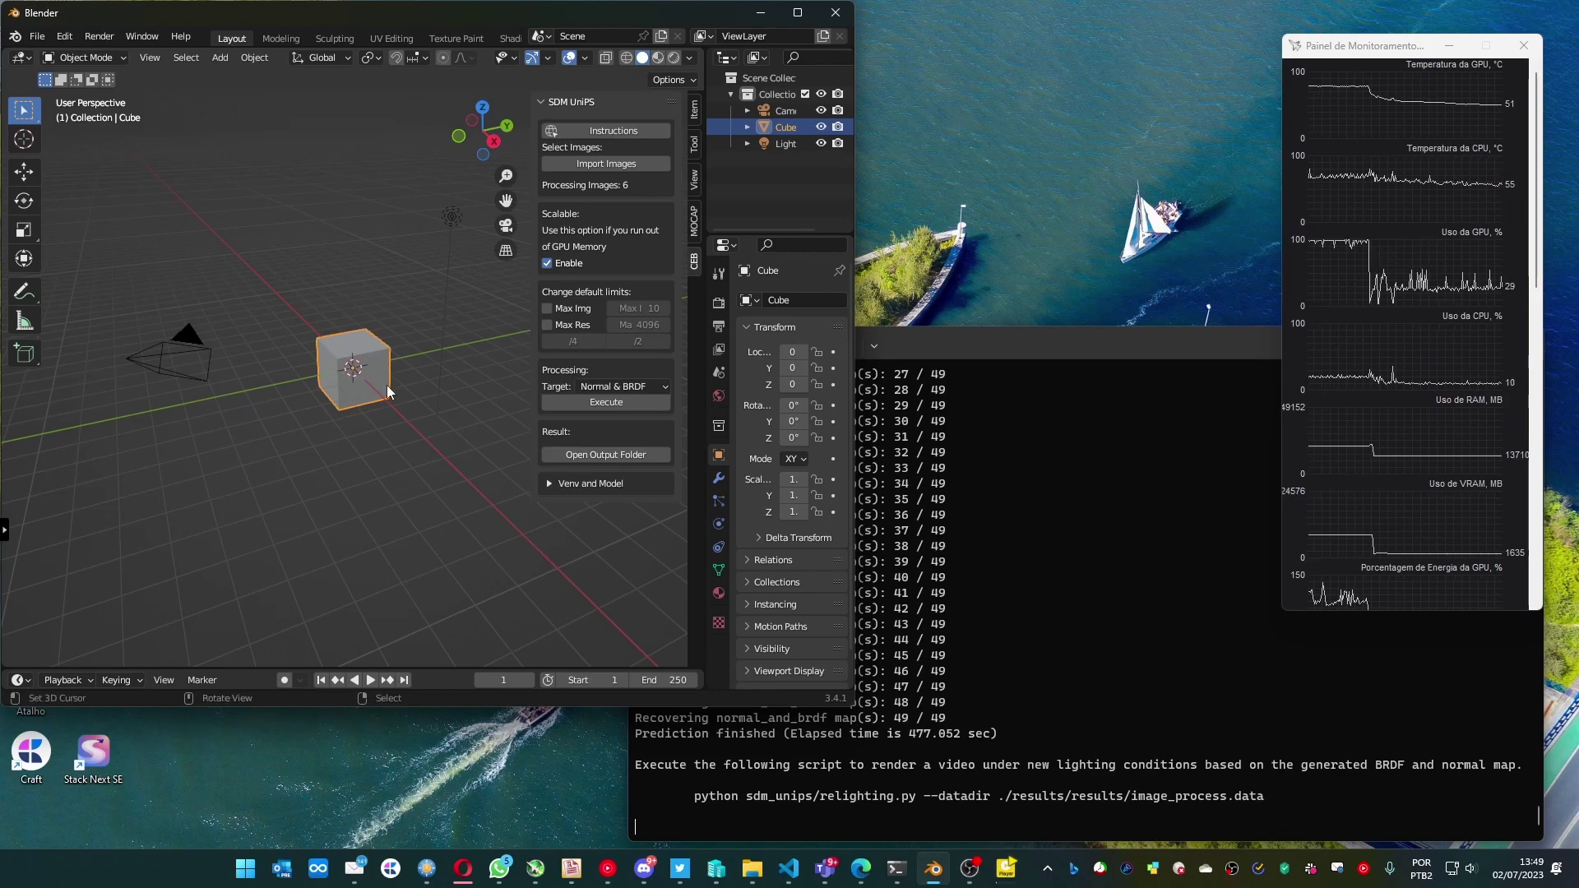
Delete the default cube and add a mesh plane in its place
key(Delete)
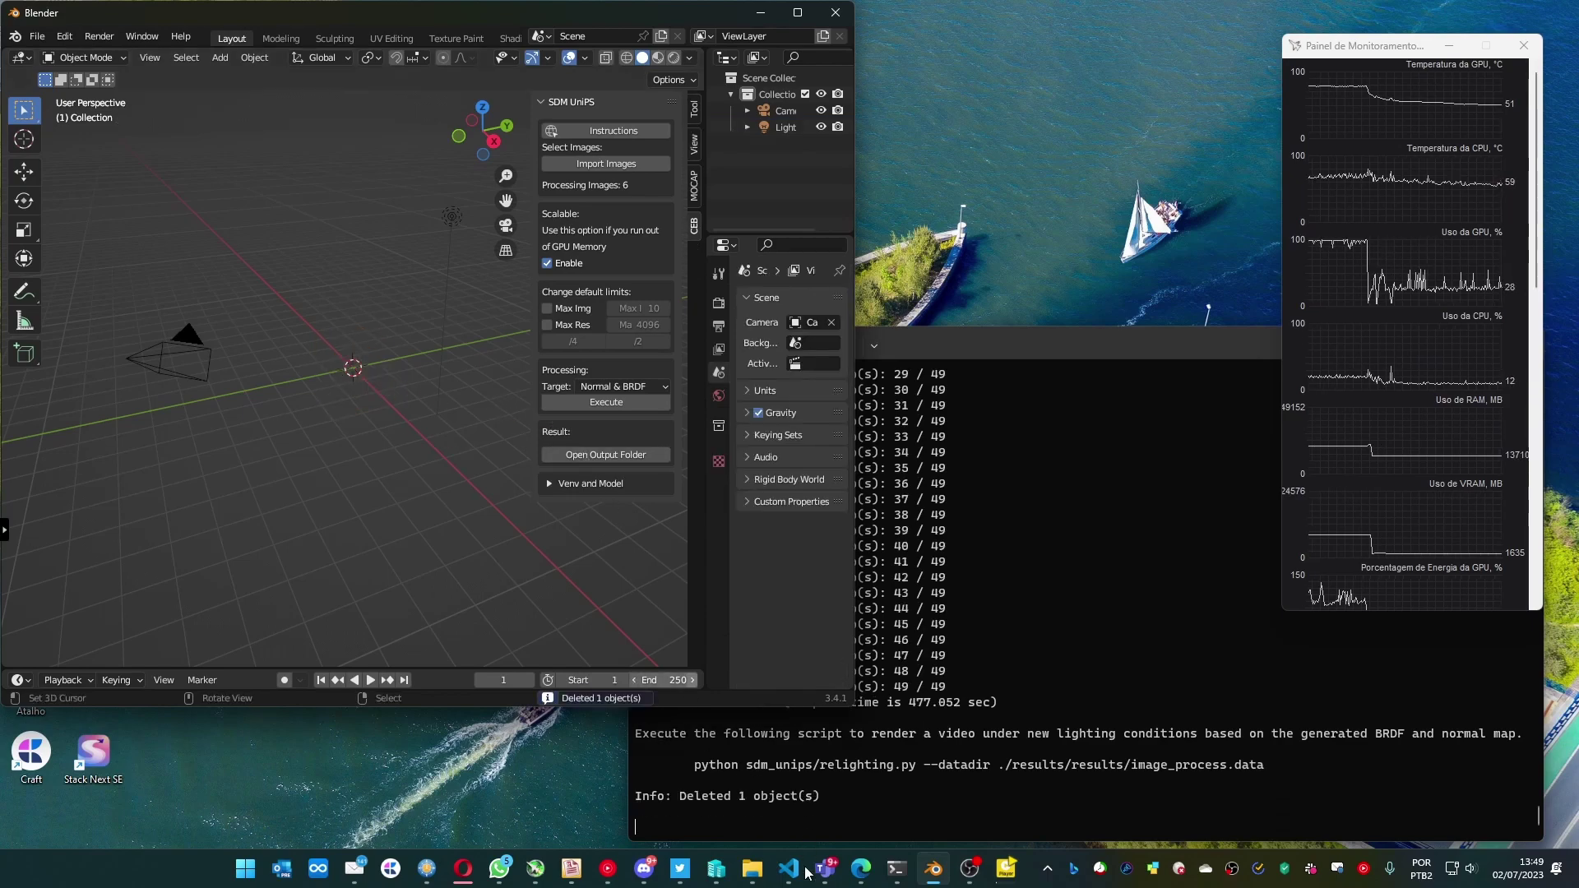
click(797, 795)
click(751, 868)
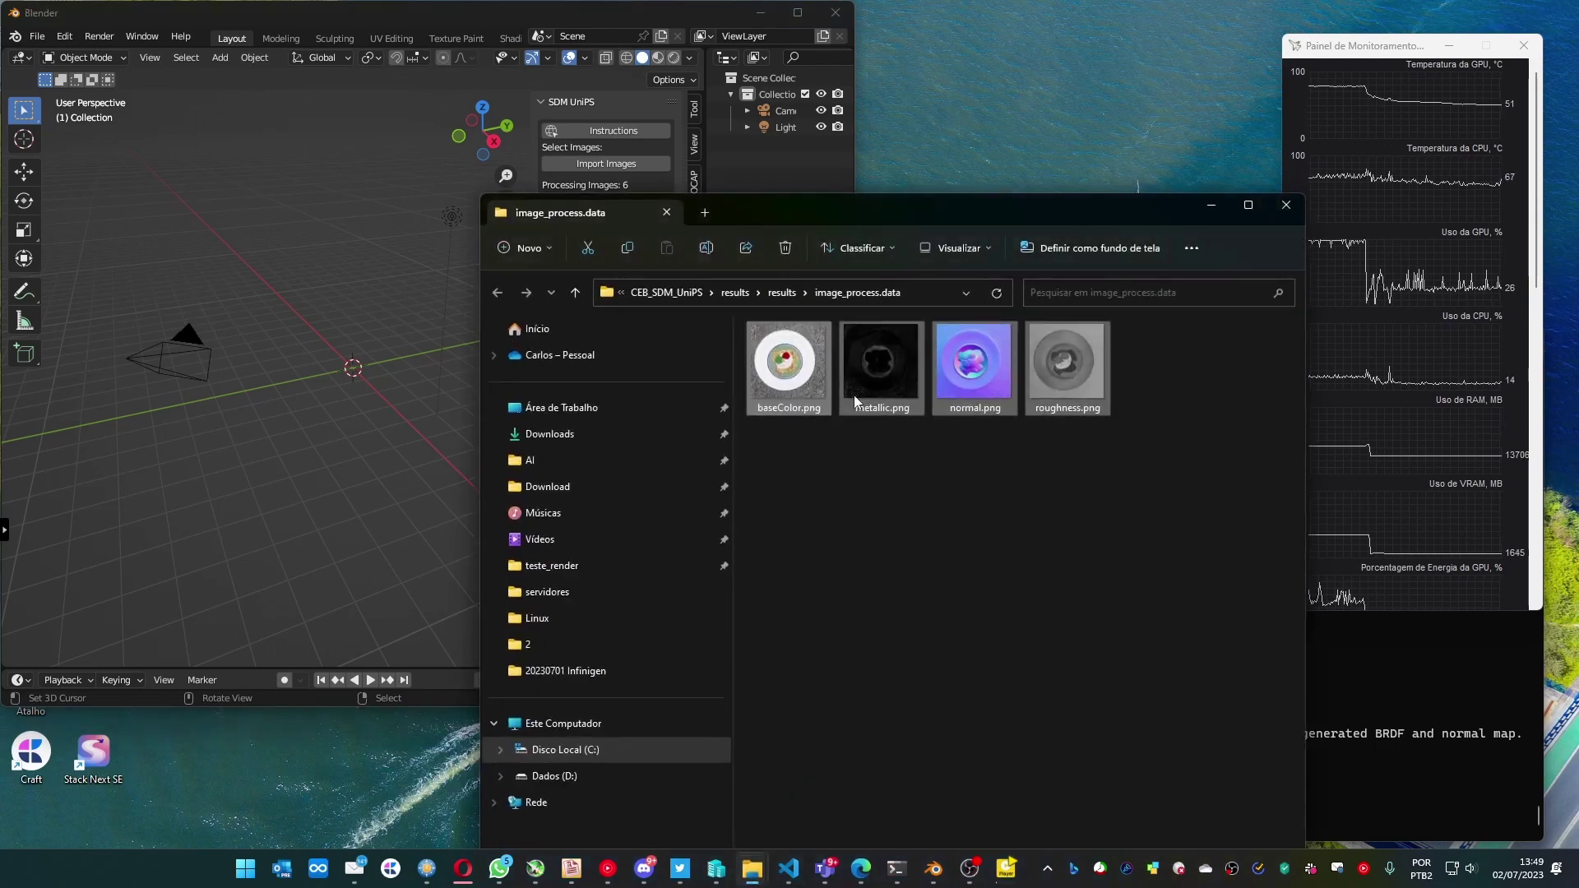
click(322, 21)
key(shift+a)
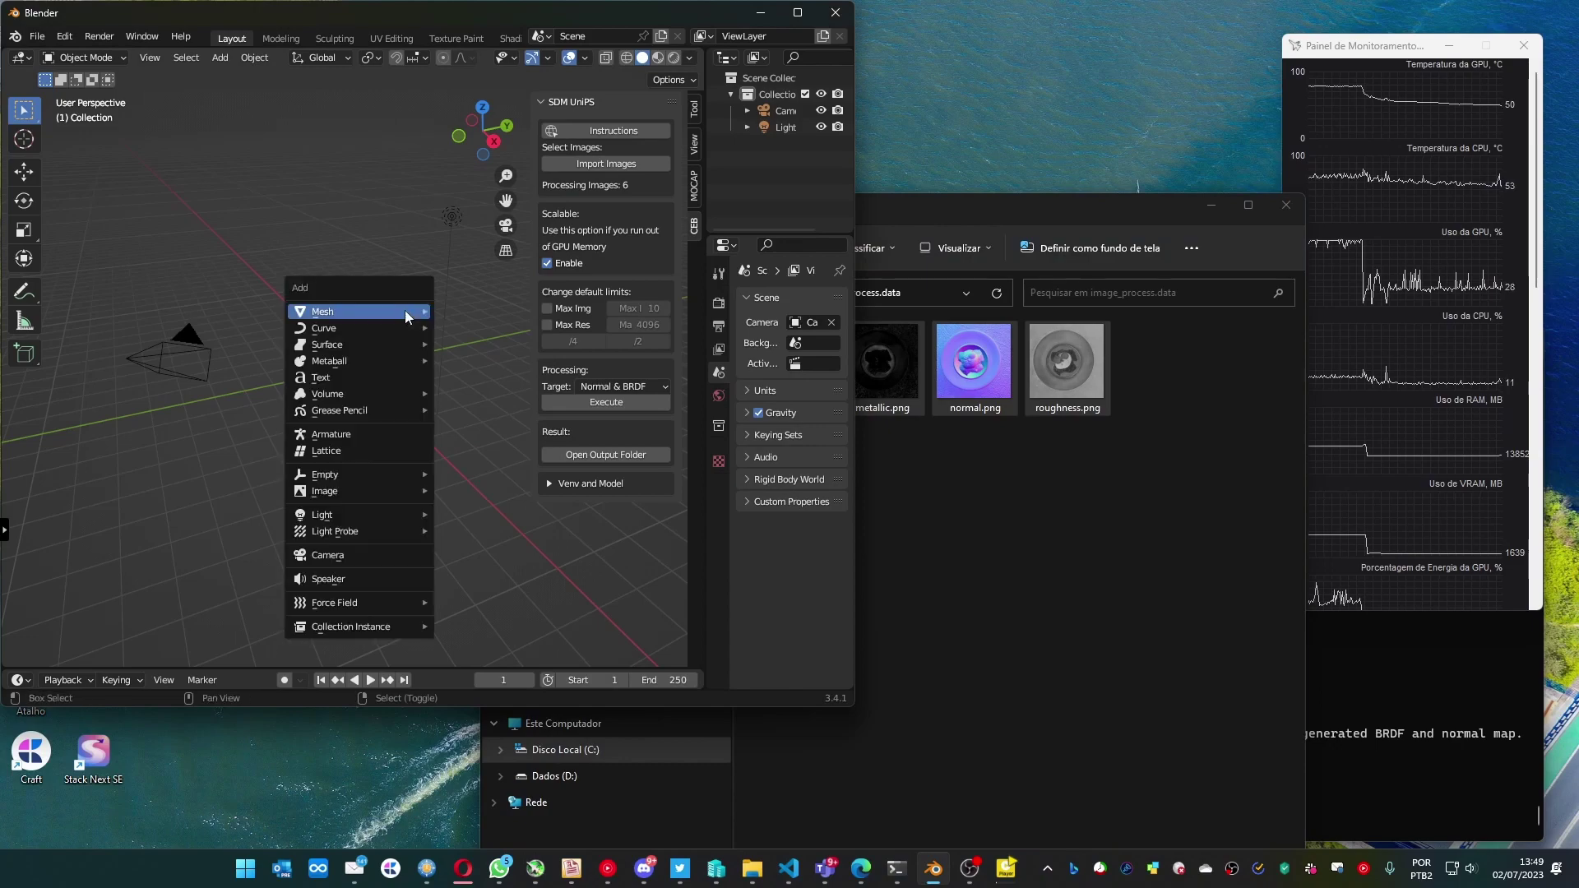
mouse_move(323, 310)
click(494, 313)
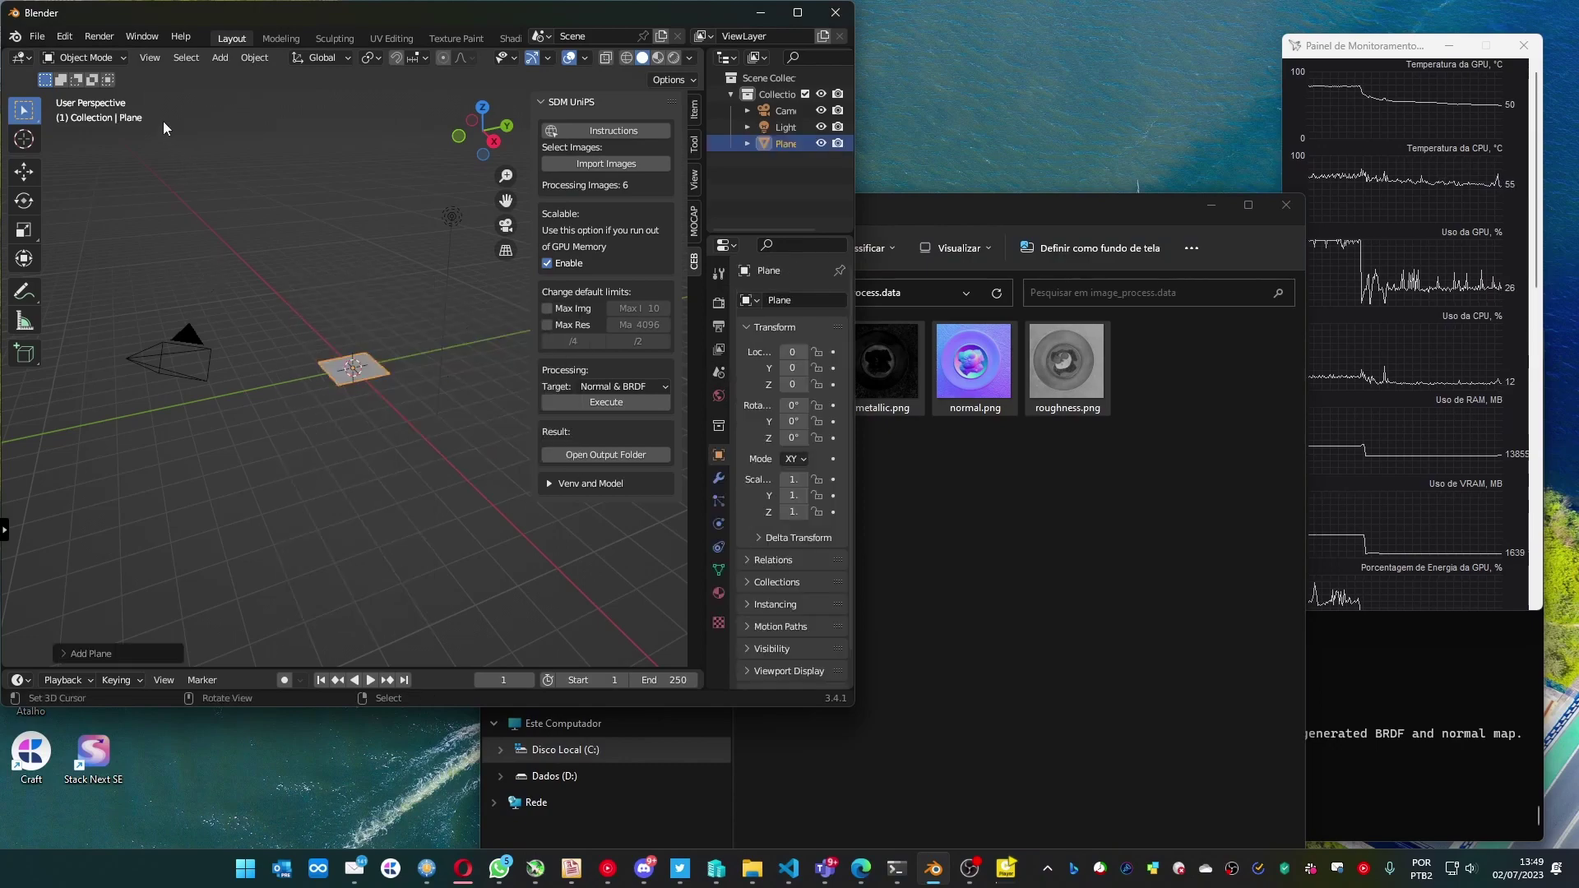
Search the Add-ons preferences for 'node' to confirm Node Wrangler is enabled
click(65, 37)
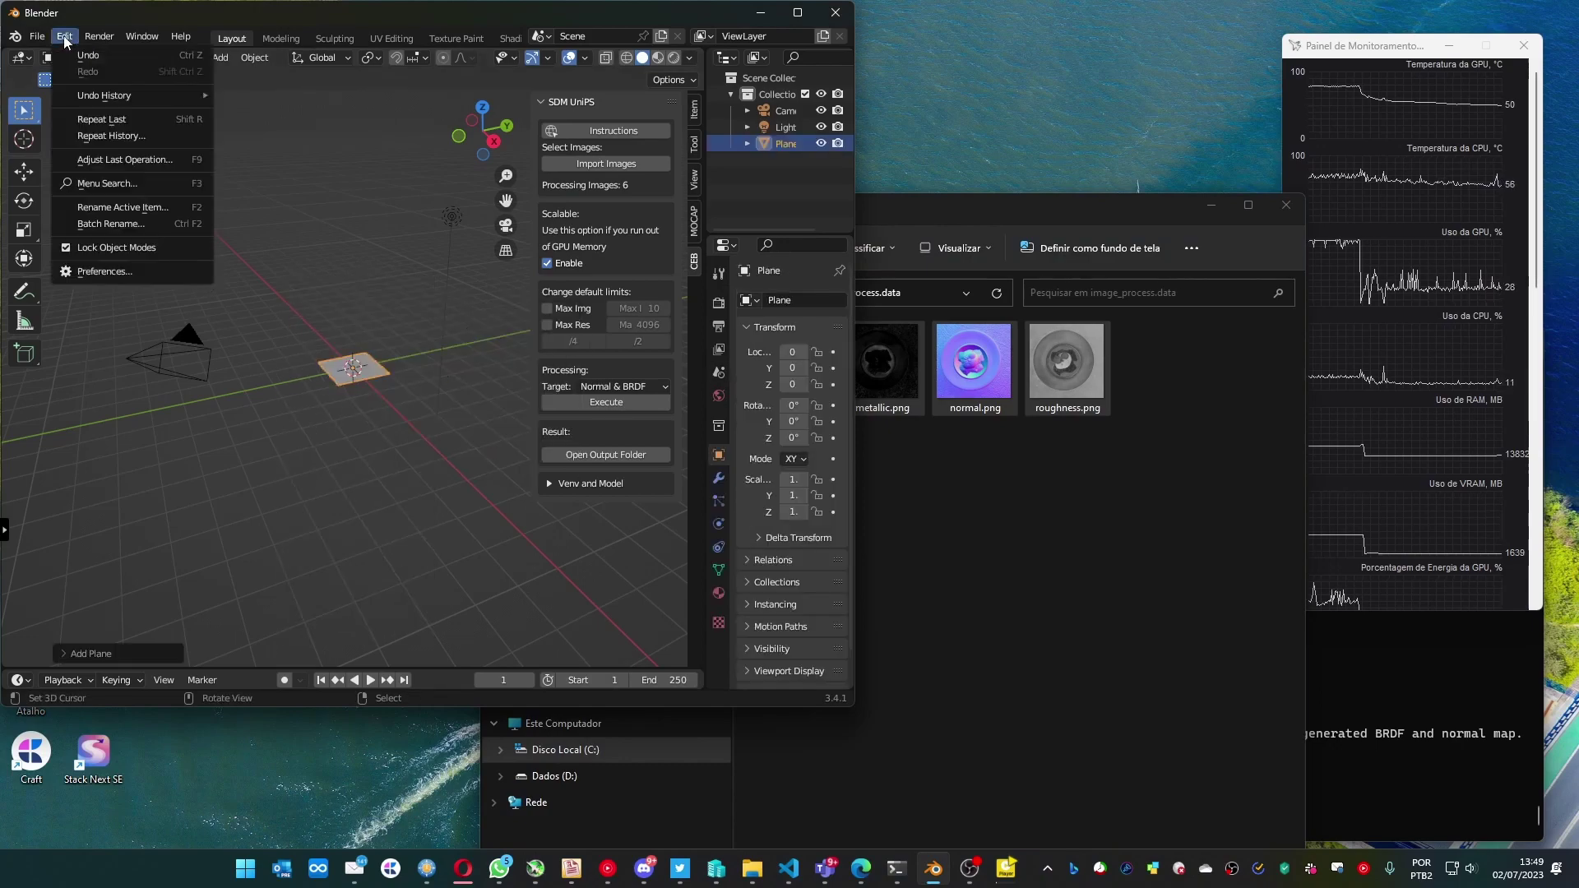
click(123, 270)
double_click(459, 93)
text(node)
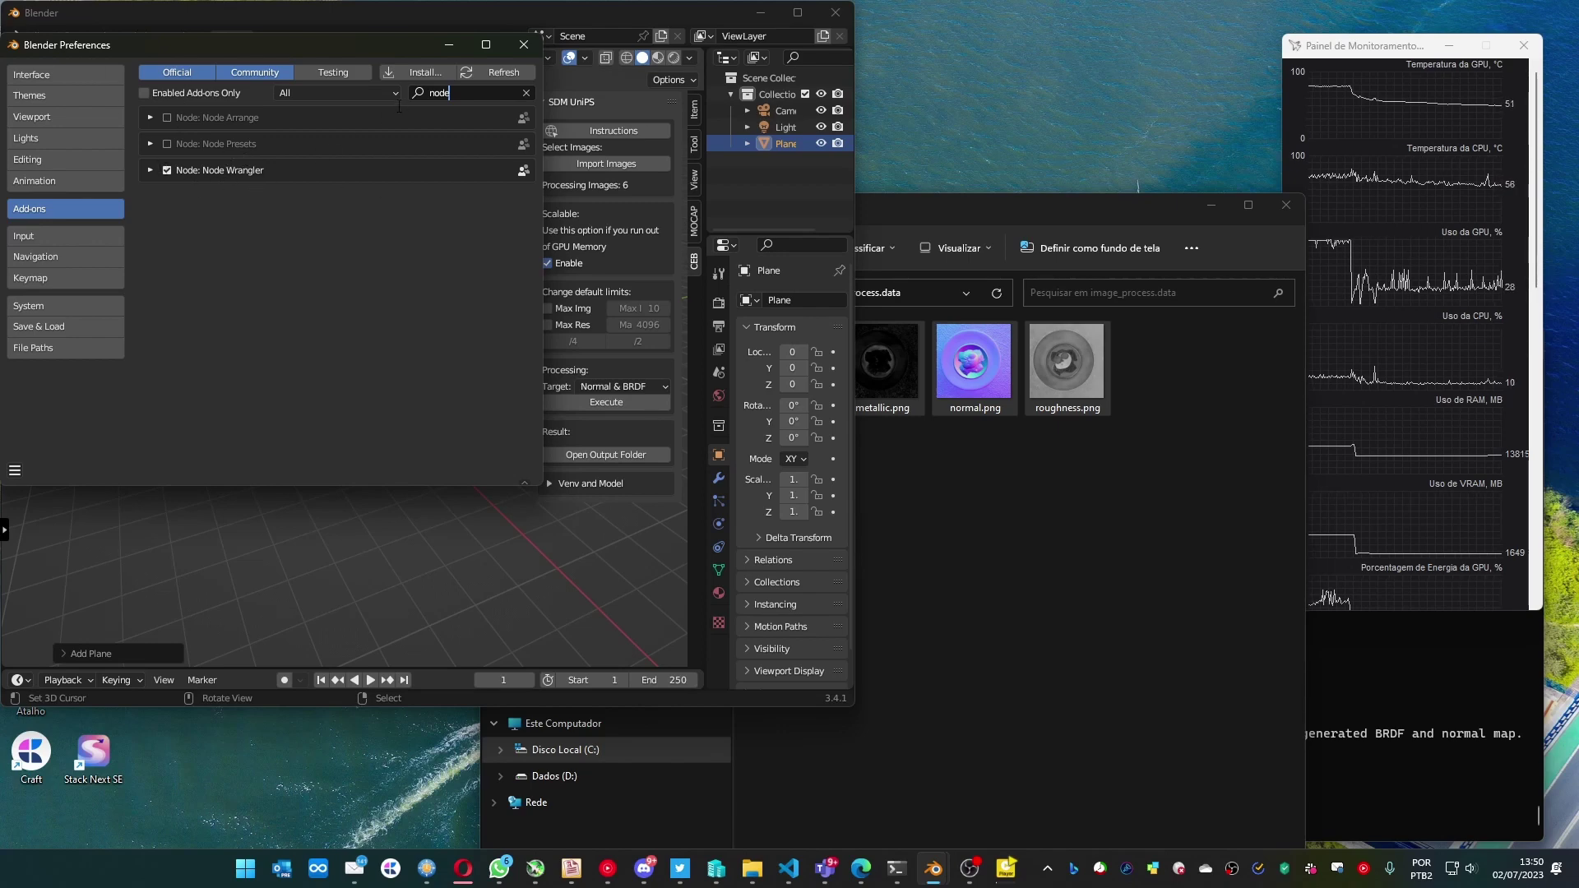
click(523, 45)
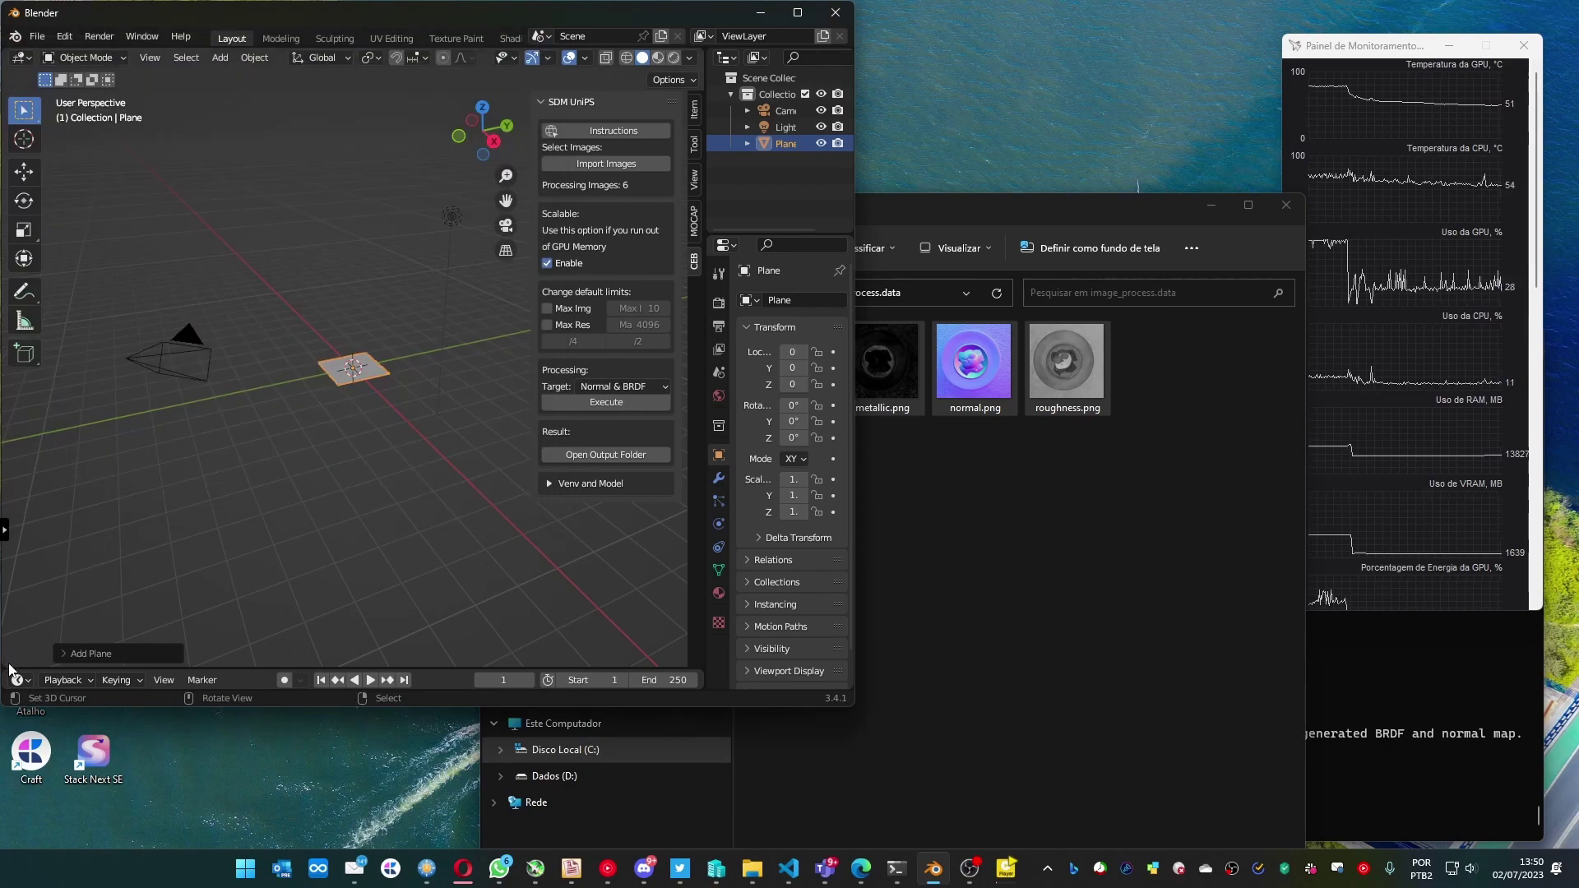
Split off a Shader Editor and create a new material with Principled BSDF selected
drag(4, 647, 4, 472)
click(20, 486)
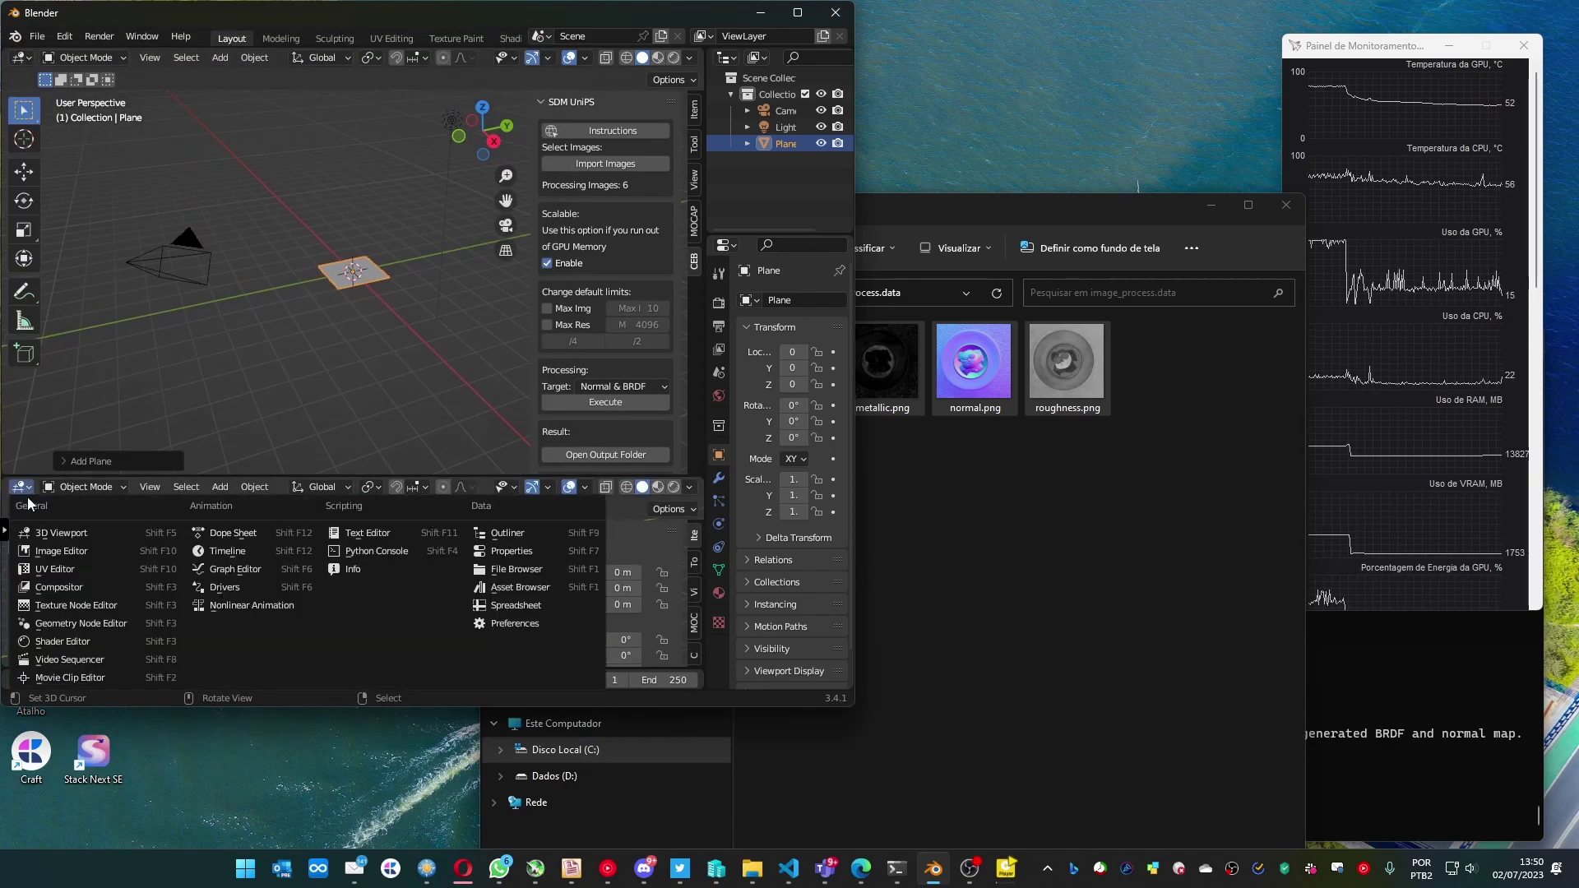
click(65, 641)
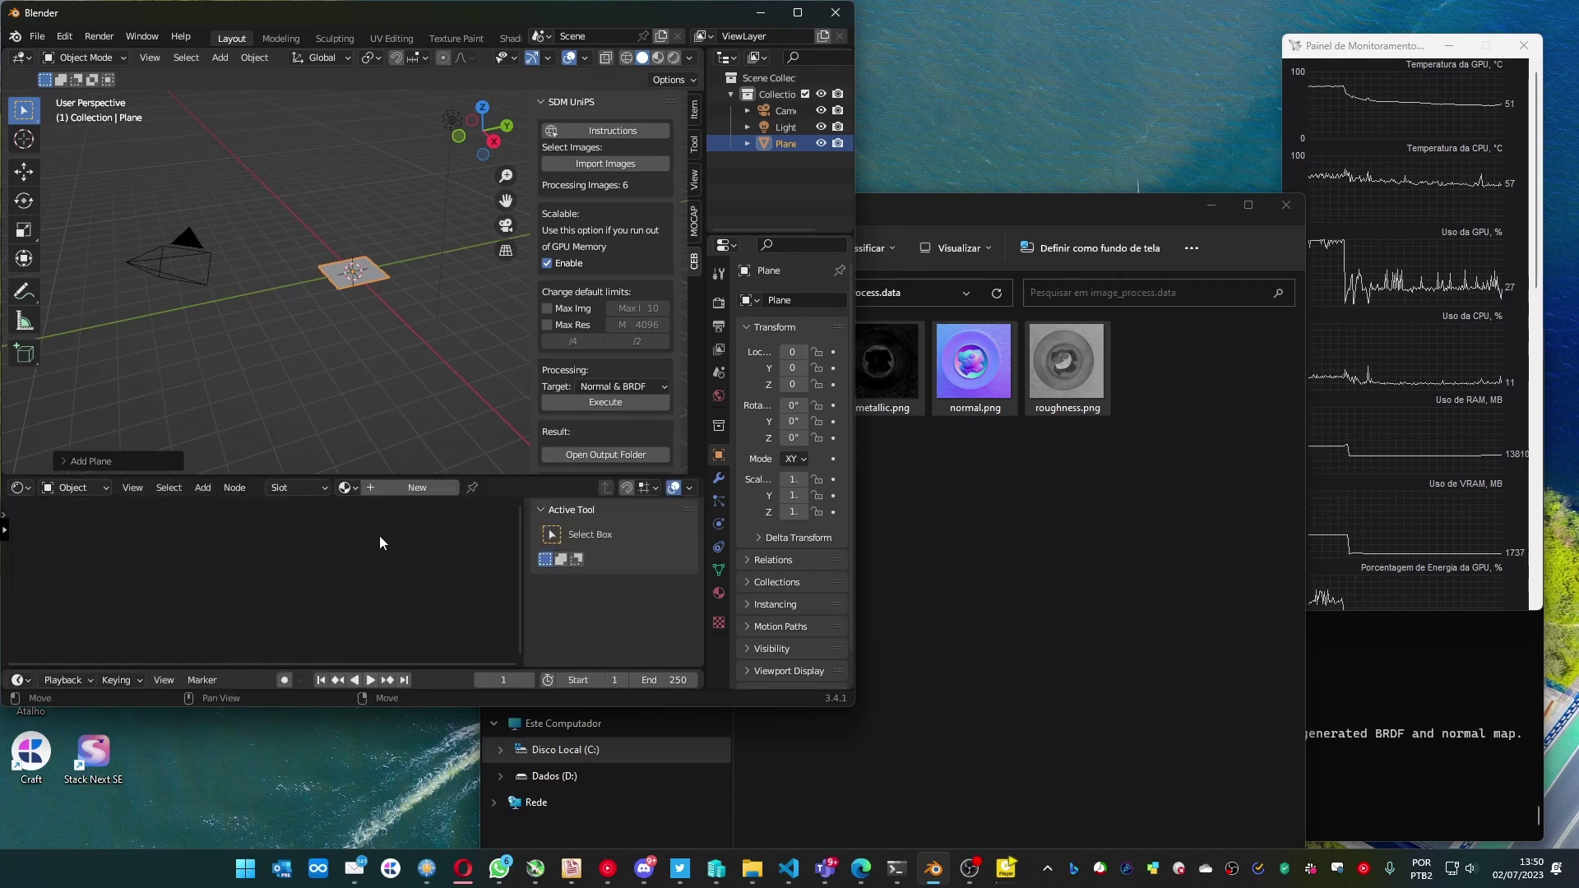
click(422, 489)
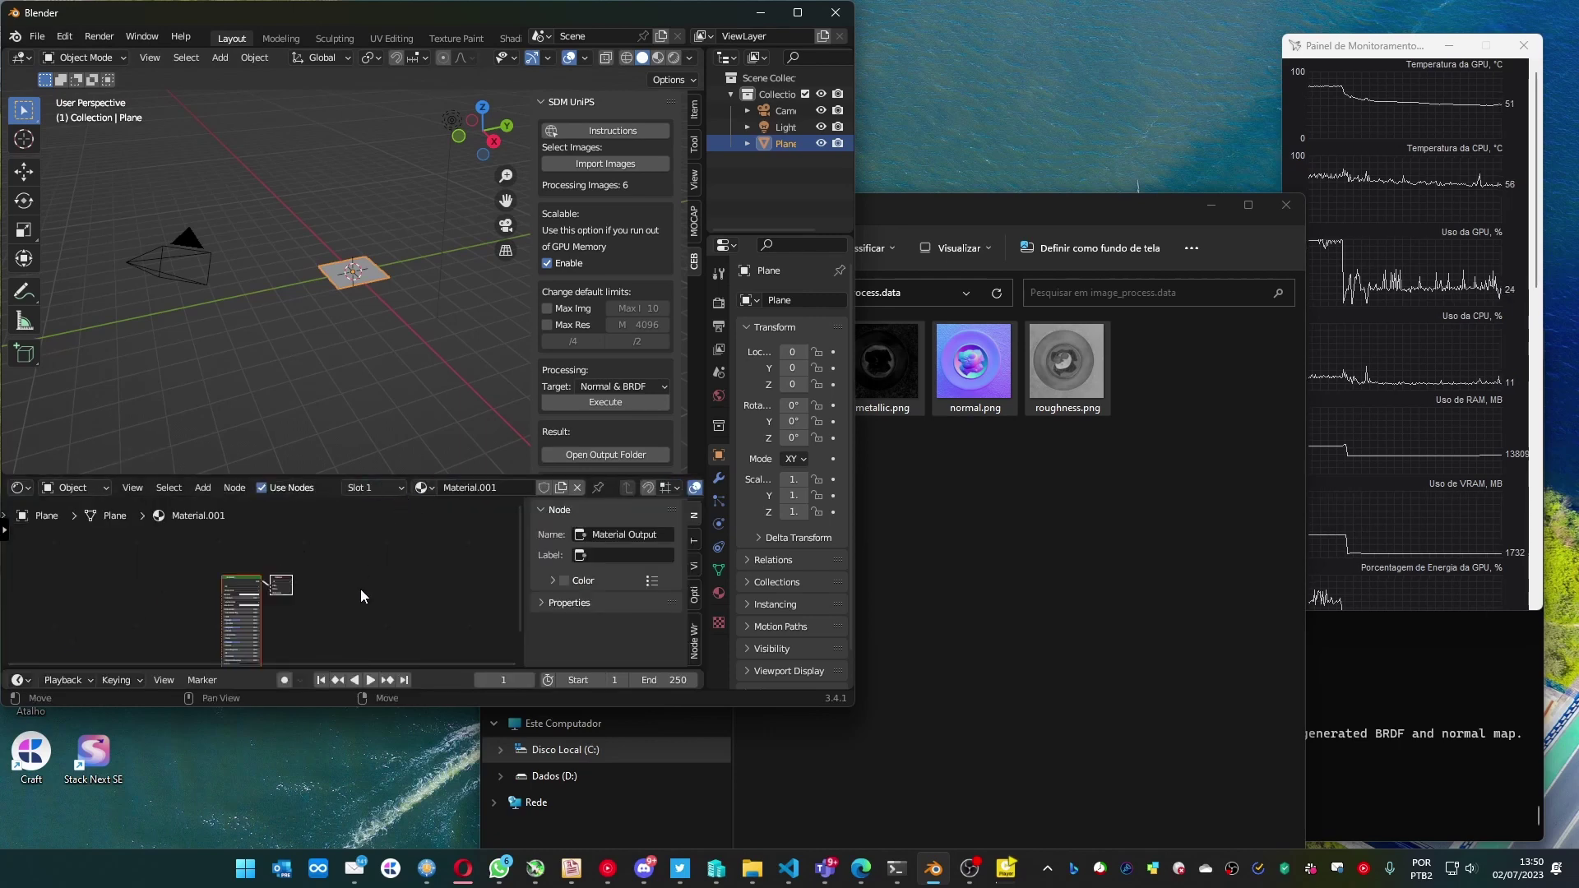
middle_drag(323, 598, 434, 571)
scroll(371, 578, up, 3)
click(347, 558)
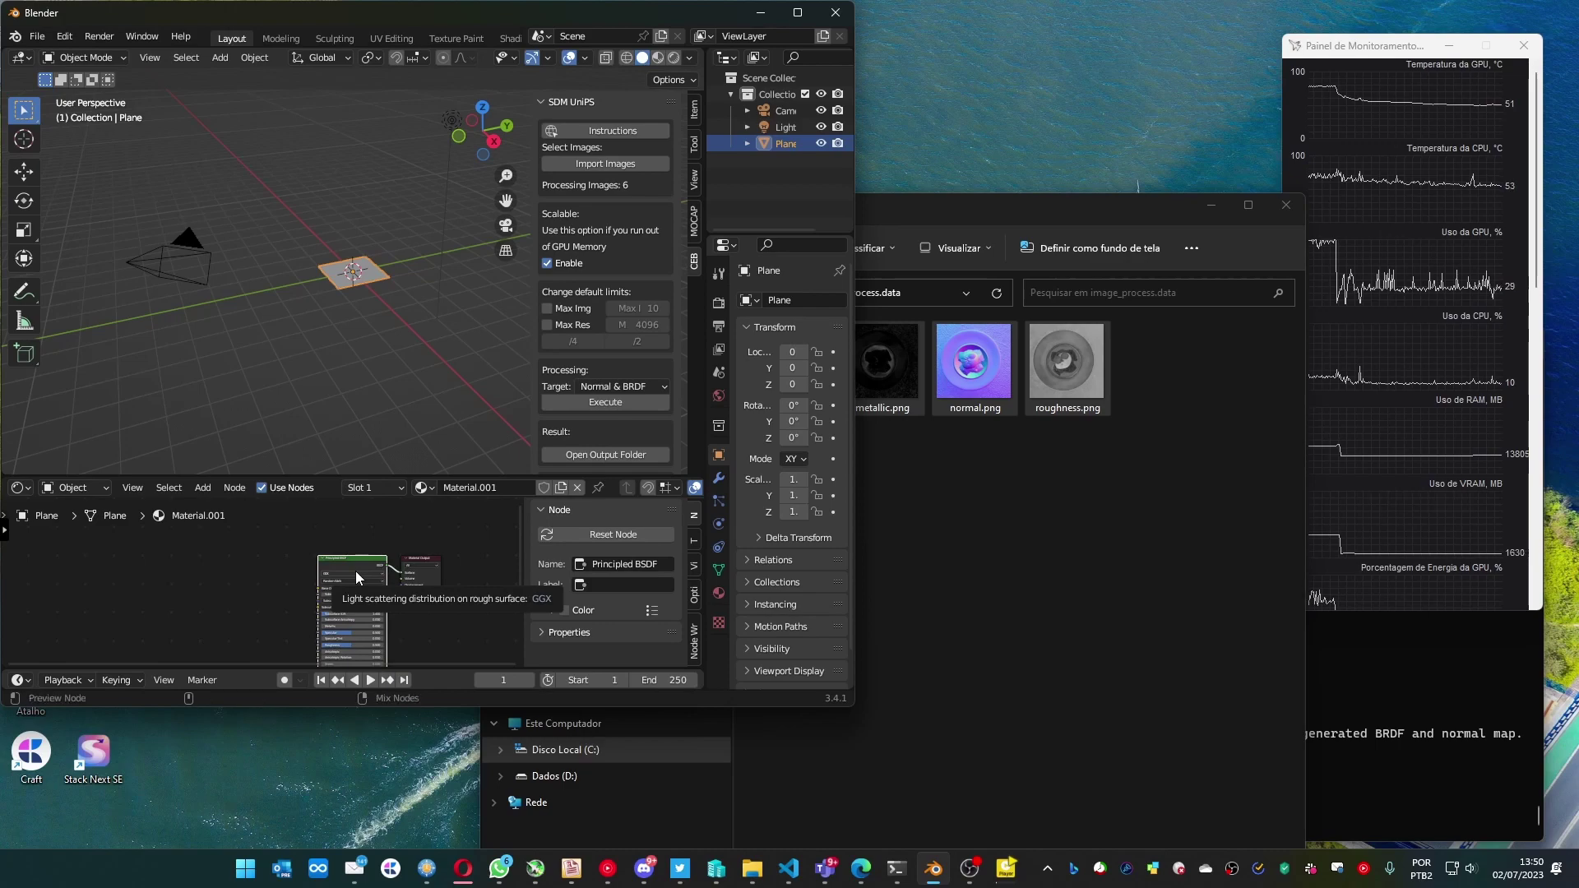
Load the four PNG maps from the results folder via Principled Texture Setup
key(ctrl+shift+t)
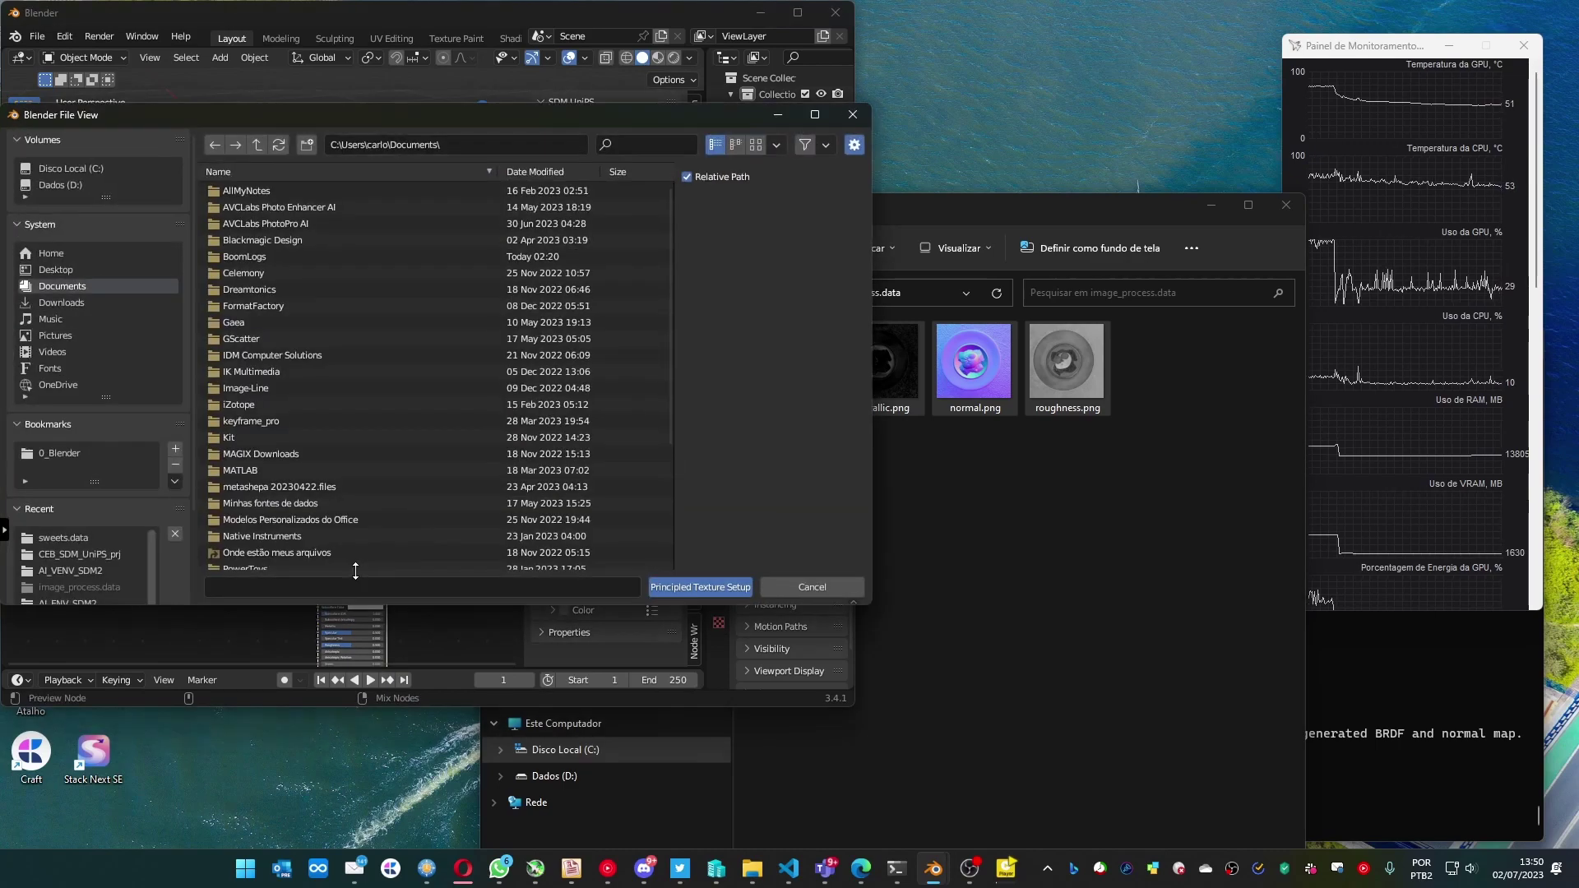
click(1000, 208)
click(913, 295)
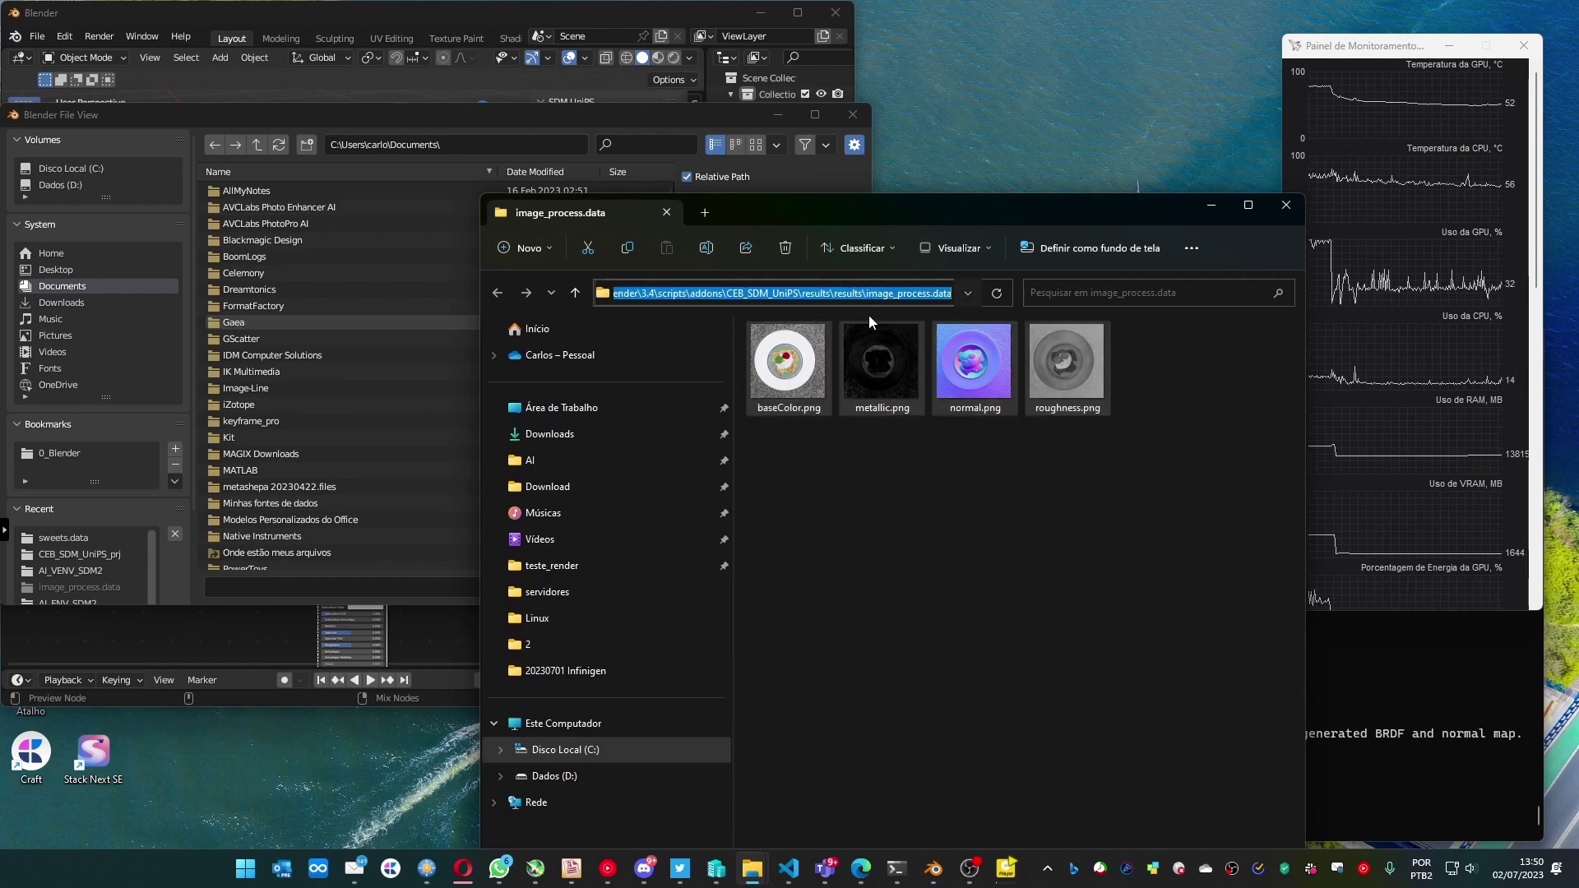
key(ctrl+c)
click(489, 148)
key(ctrl+v)
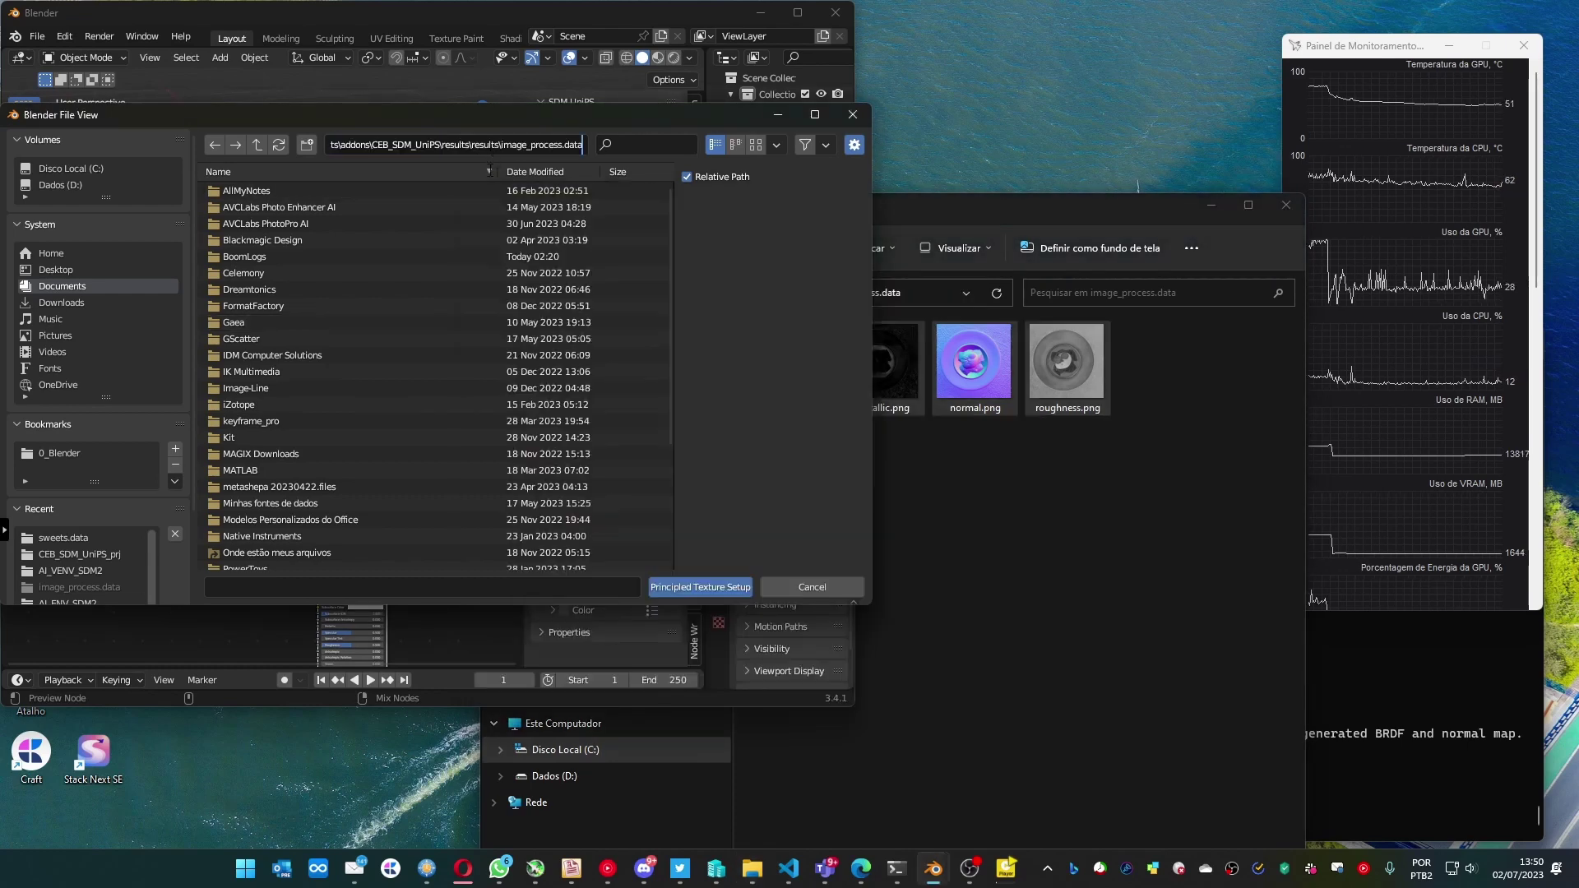
key(Return)
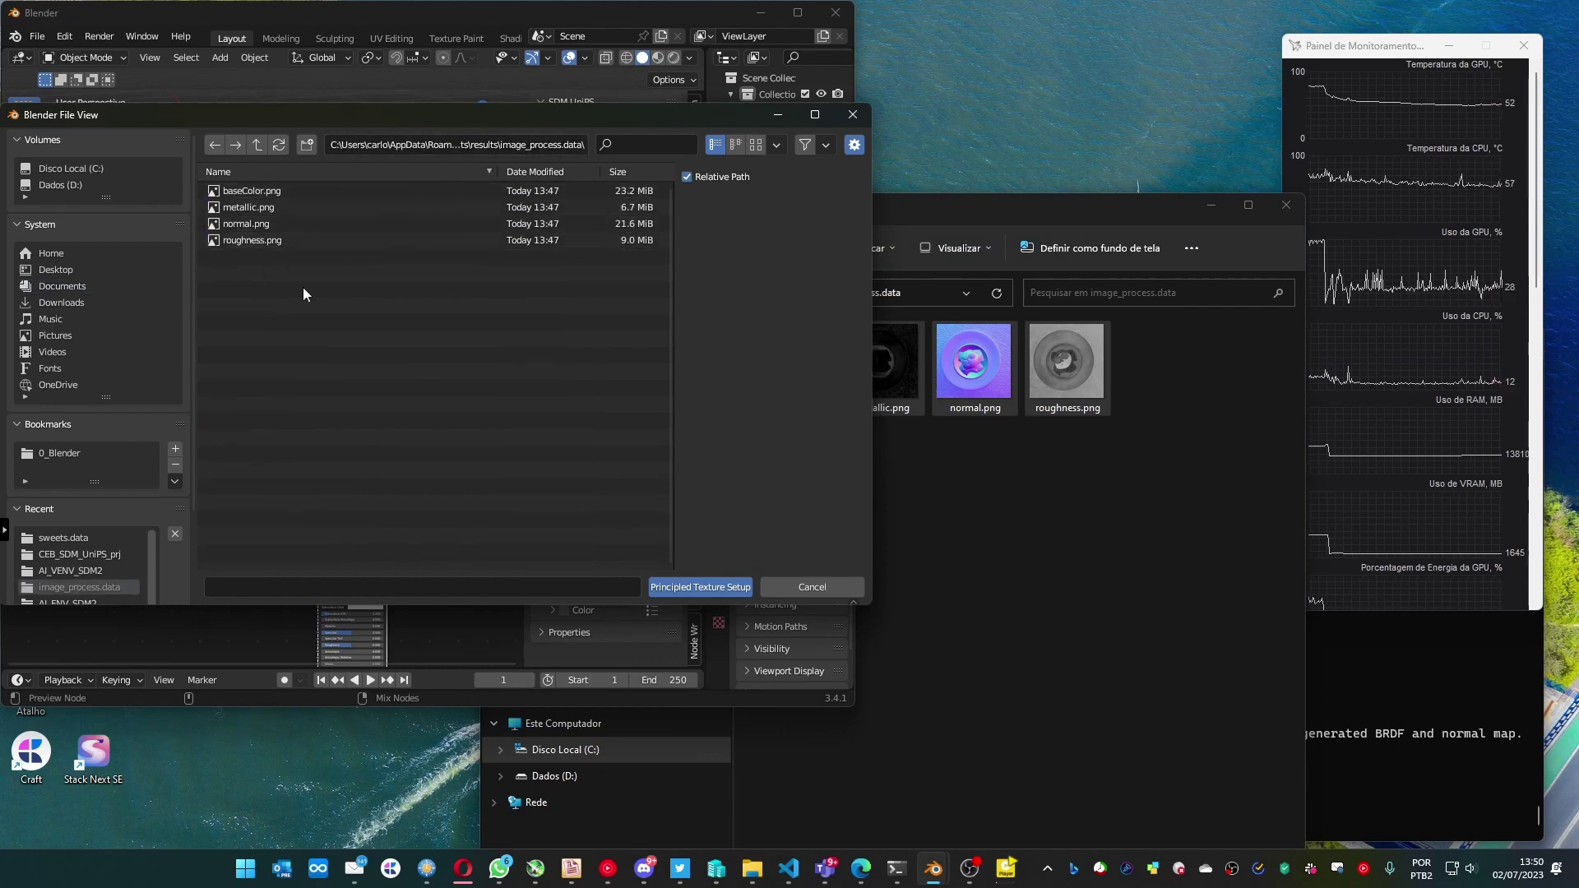
drag(303, 288, 227, 195)
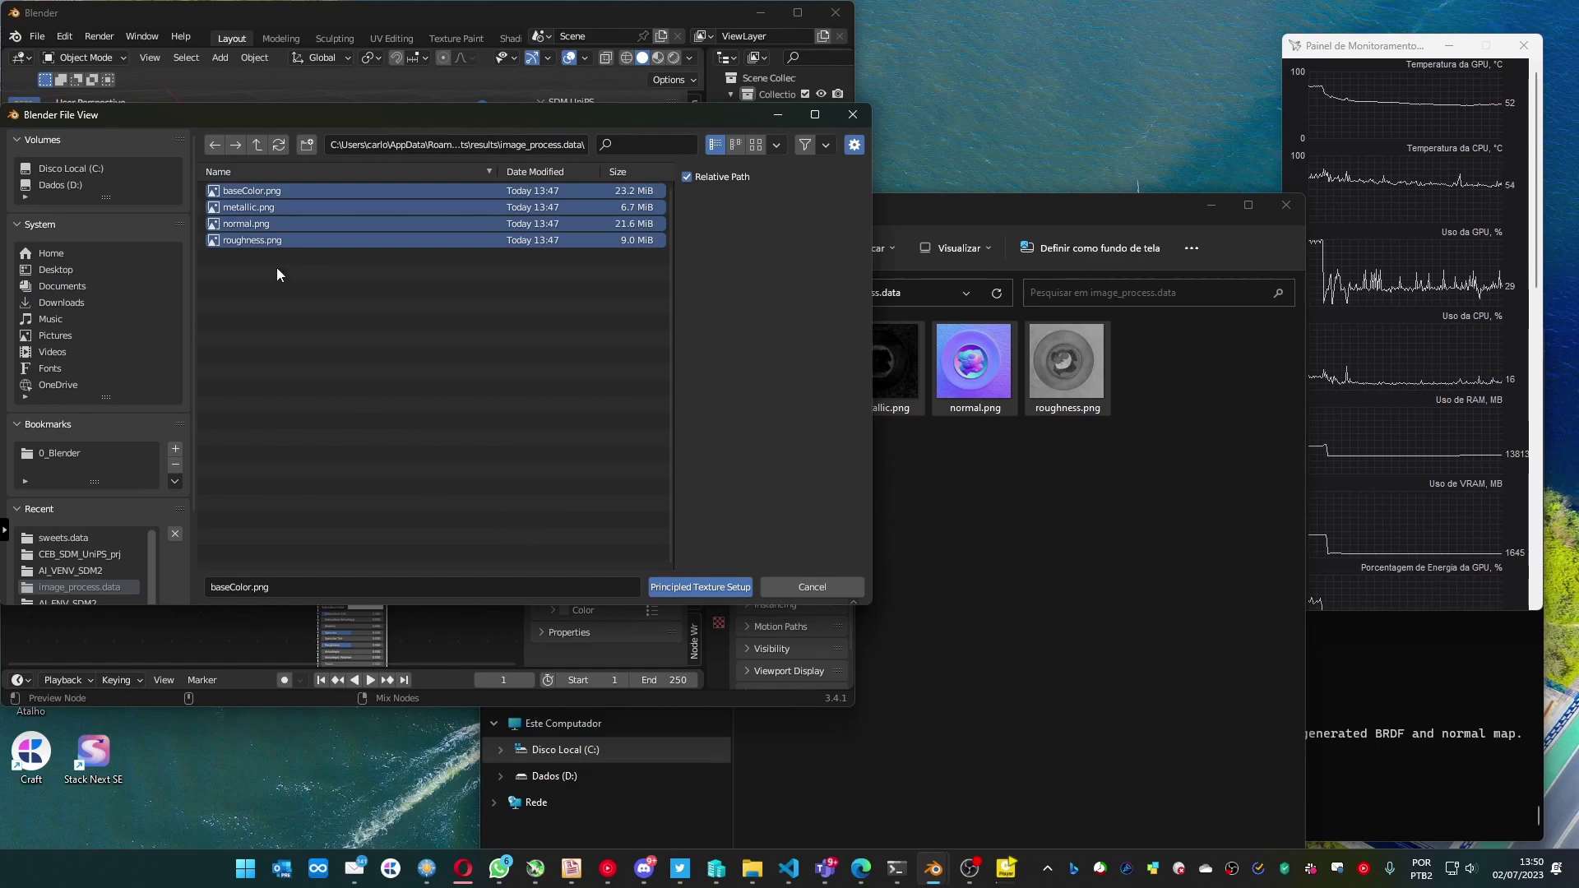
click(691, 591)
scroll(239, 580, down, 3)
scroll(239, 580, up, 2)
scroll(238, 580, up, 2)
scroll(339, 340, up, 4)
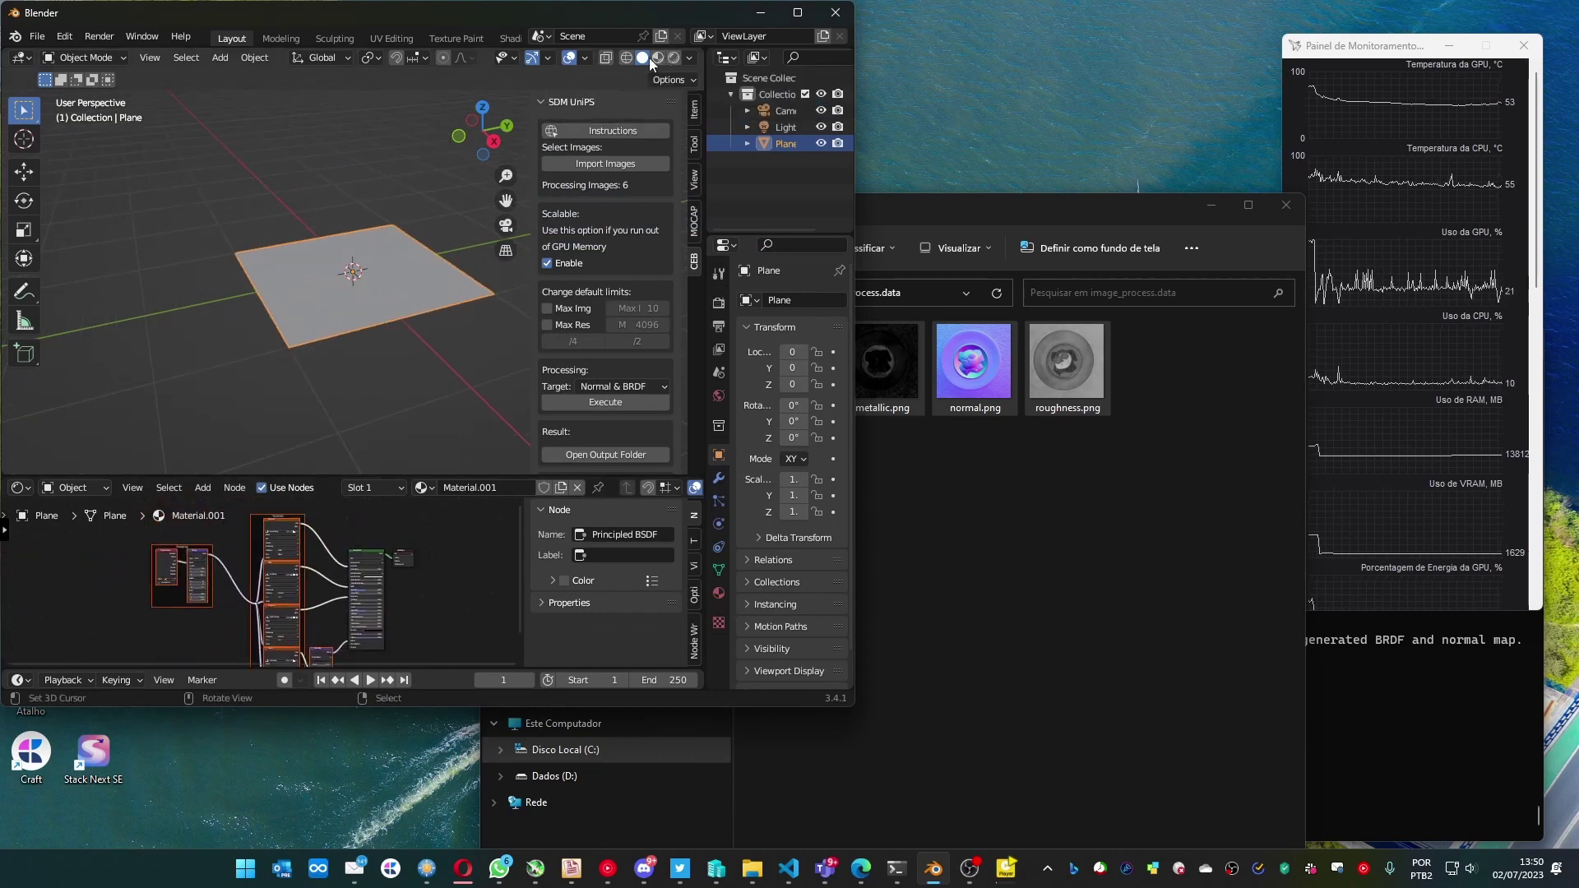
Switch to Rendered shading and add a point light at the plate's left rim
click(674, 58)
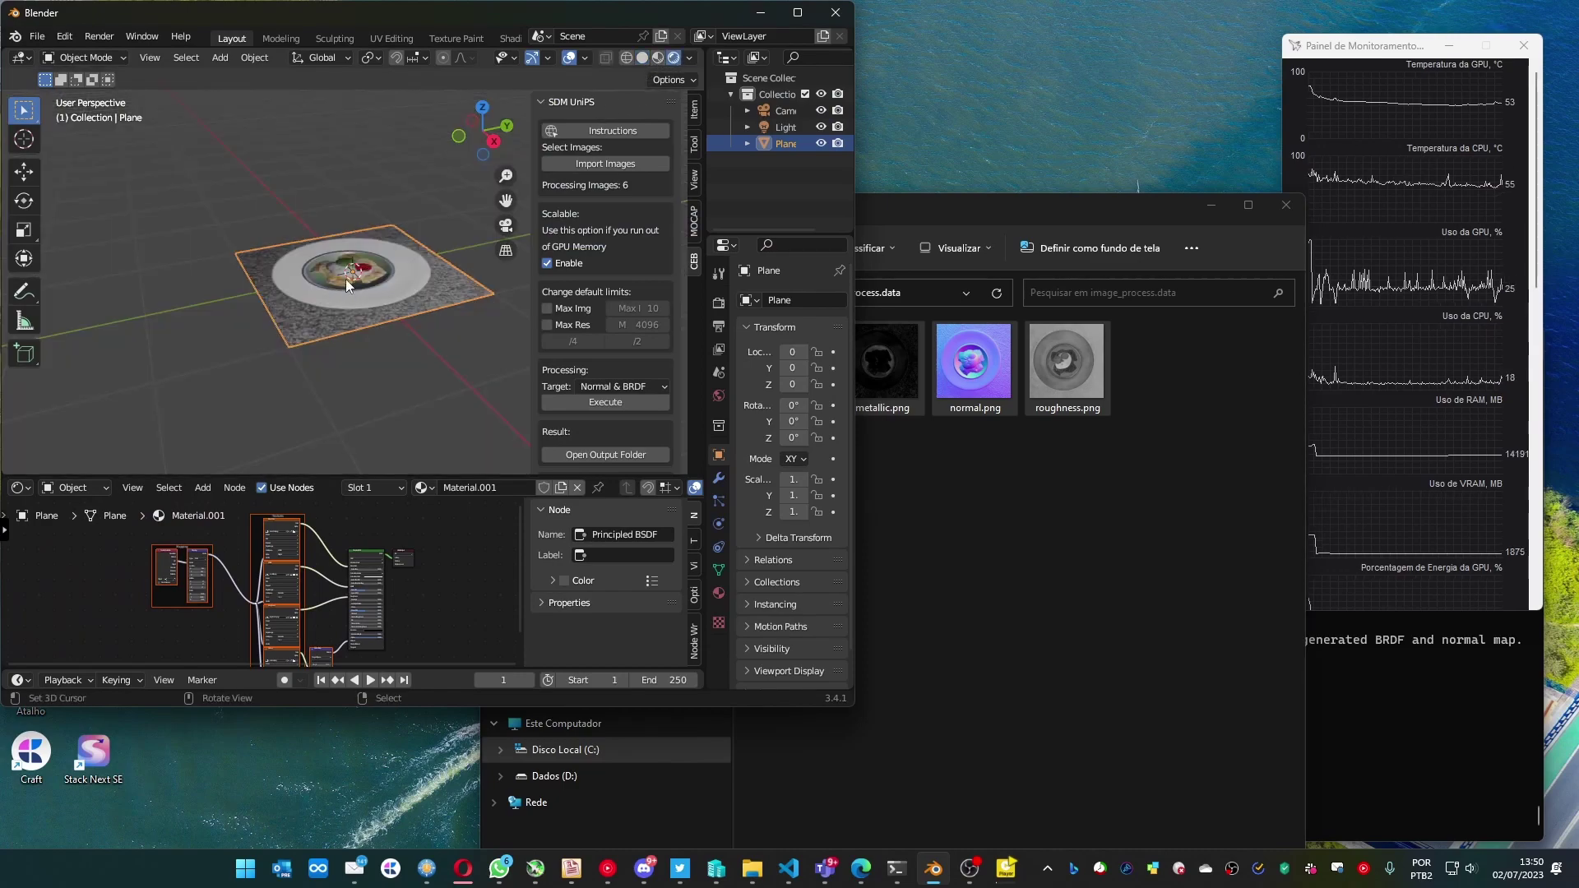
scroll(369, 299, up, 2)
scroll(345, 305, up, 3)
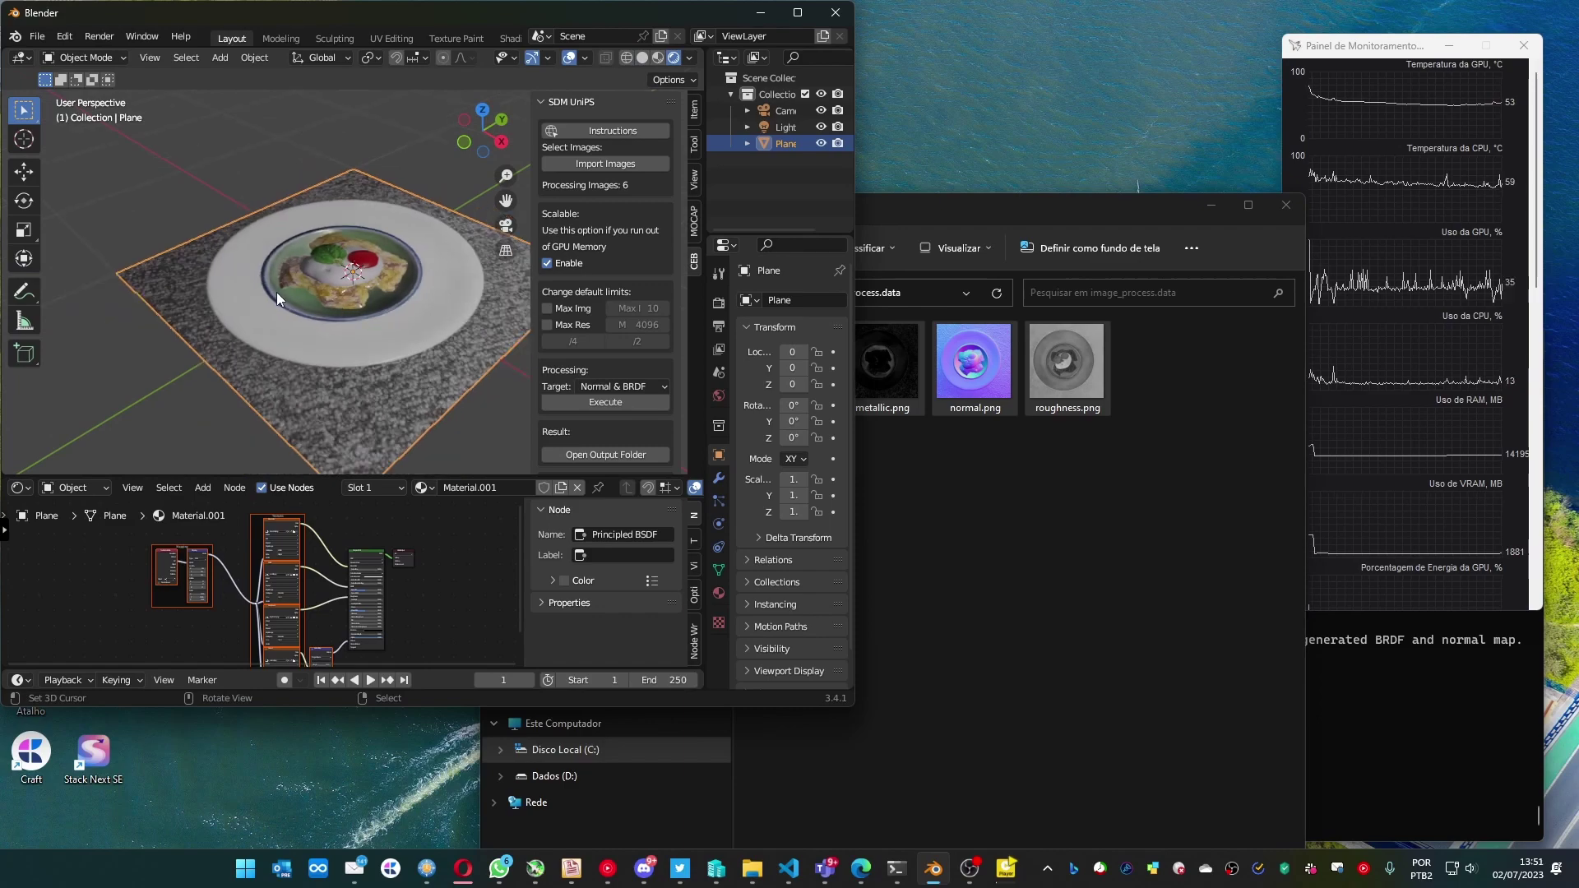
click(242, 289)
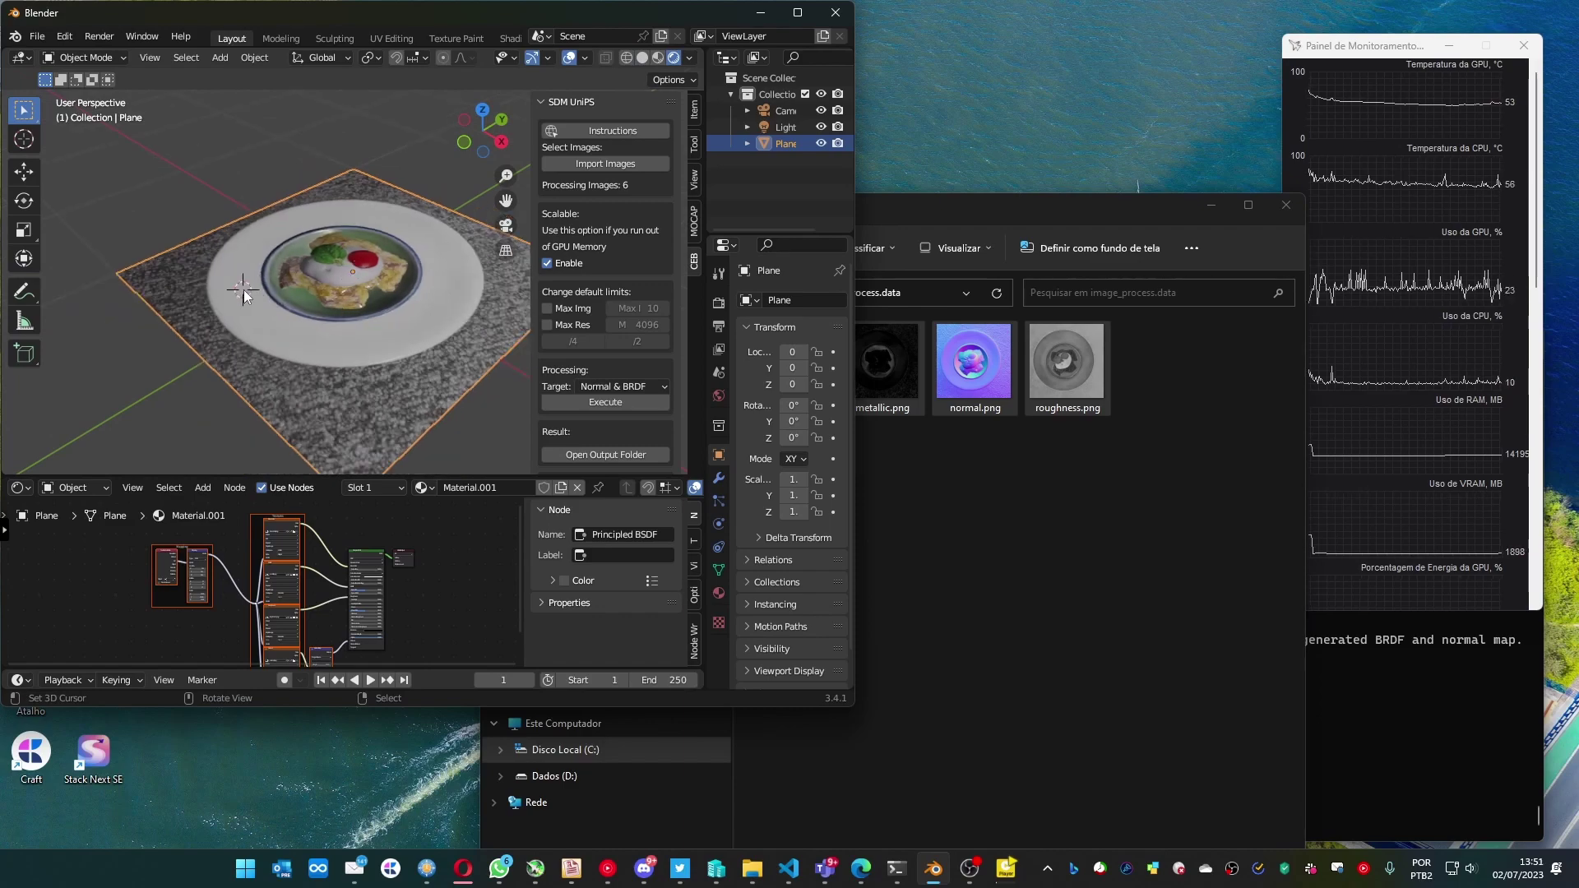
key(shift+a)
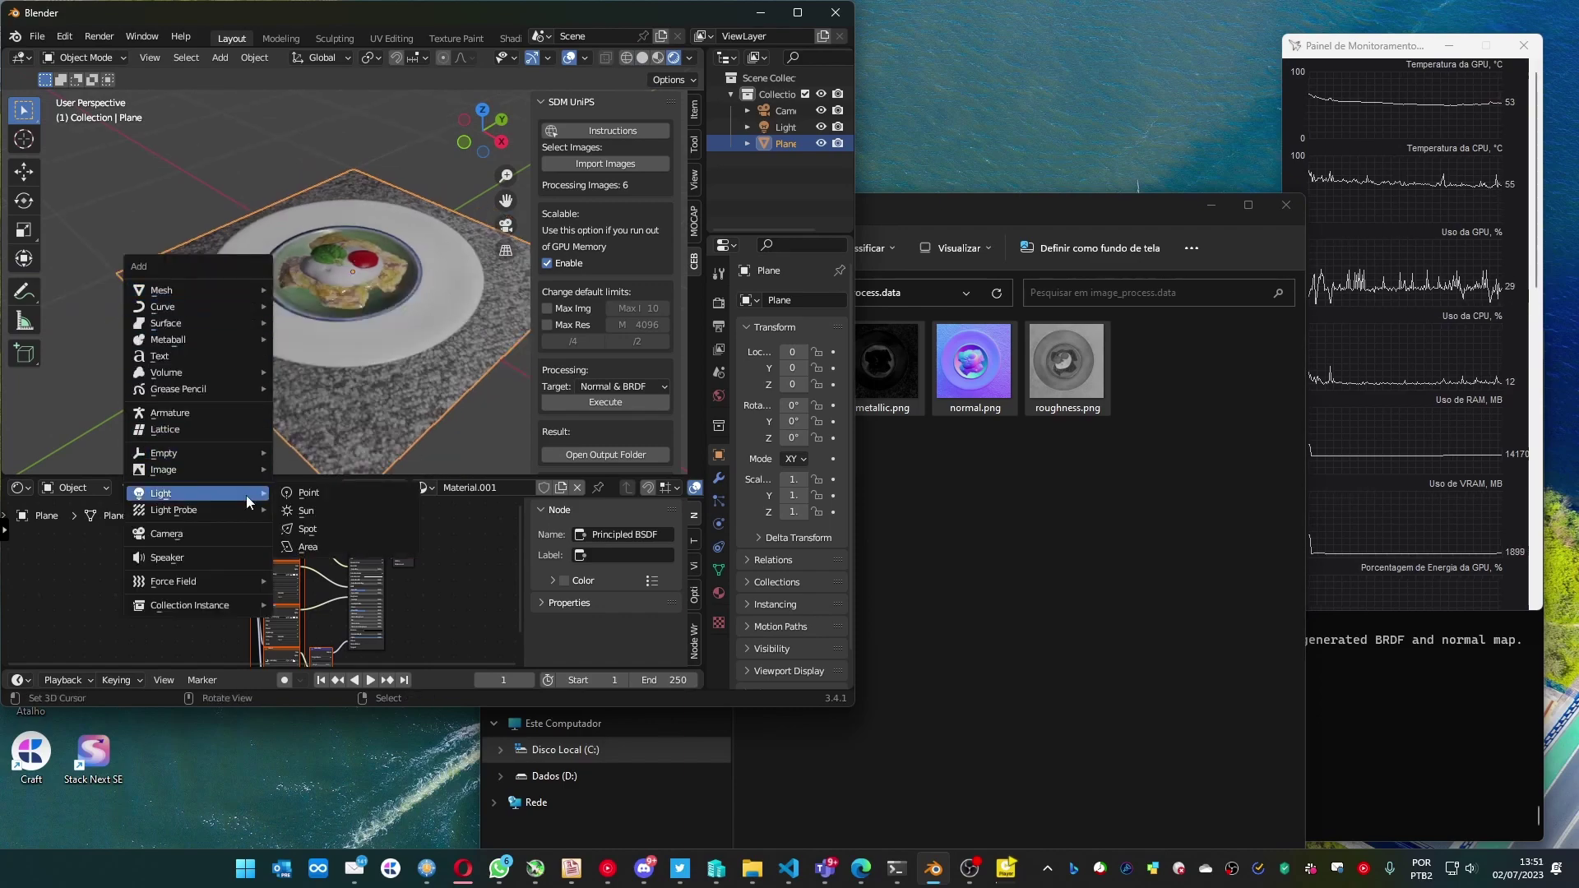
click(302, 495)
Move the point light above the plate and orbit to an angled view
key(g)
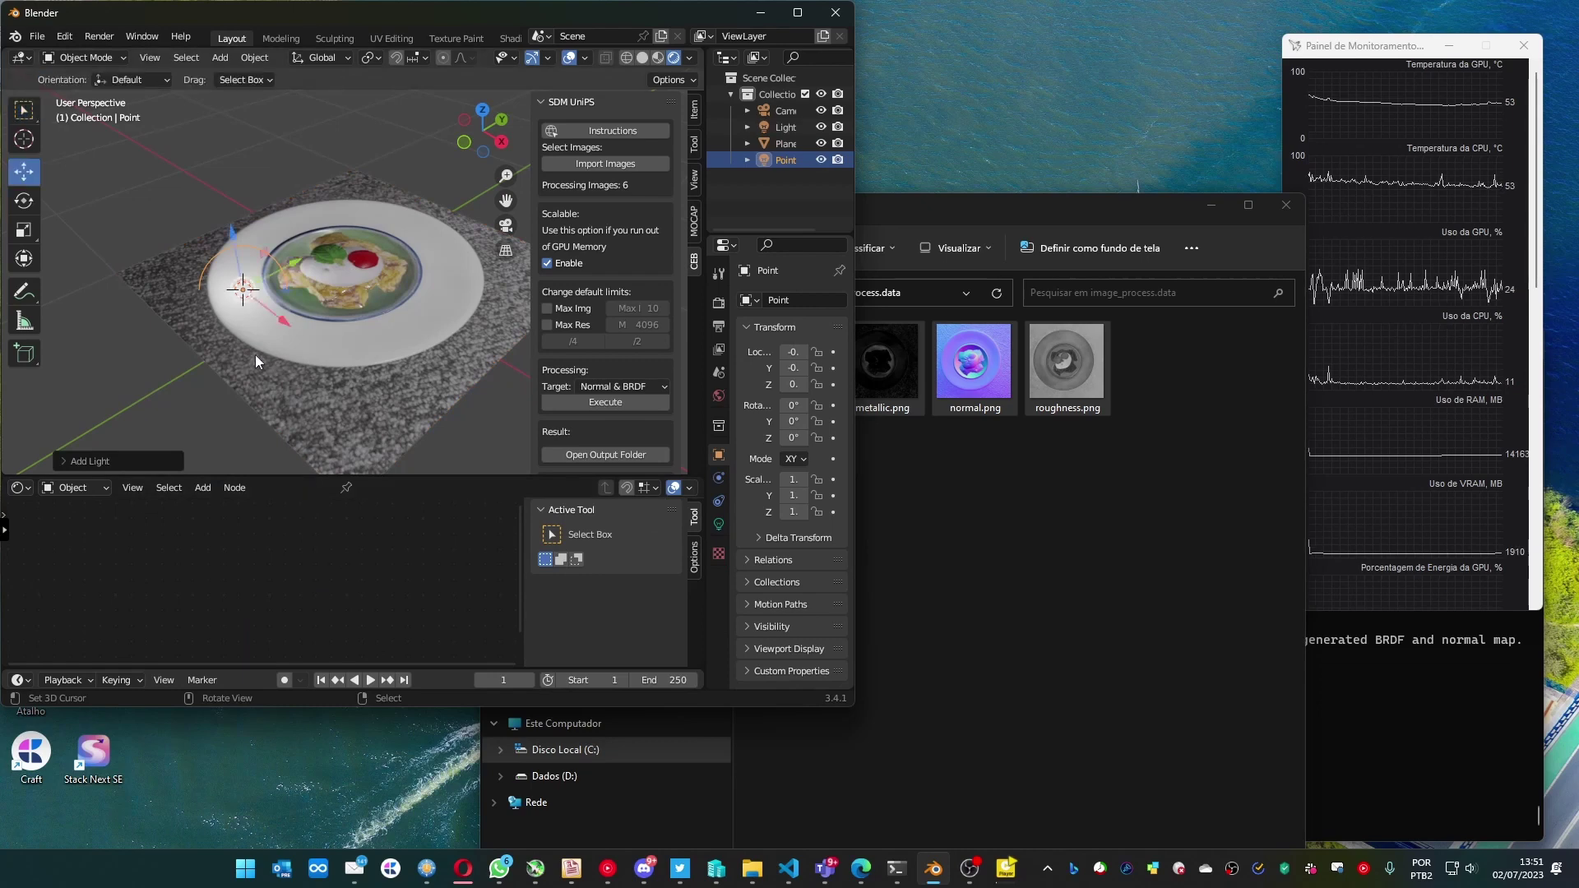
mouse_move(232, 246)
mouse_down()
mouse_move(264, 237)
mouse_move(371, 284)
mouse_up()
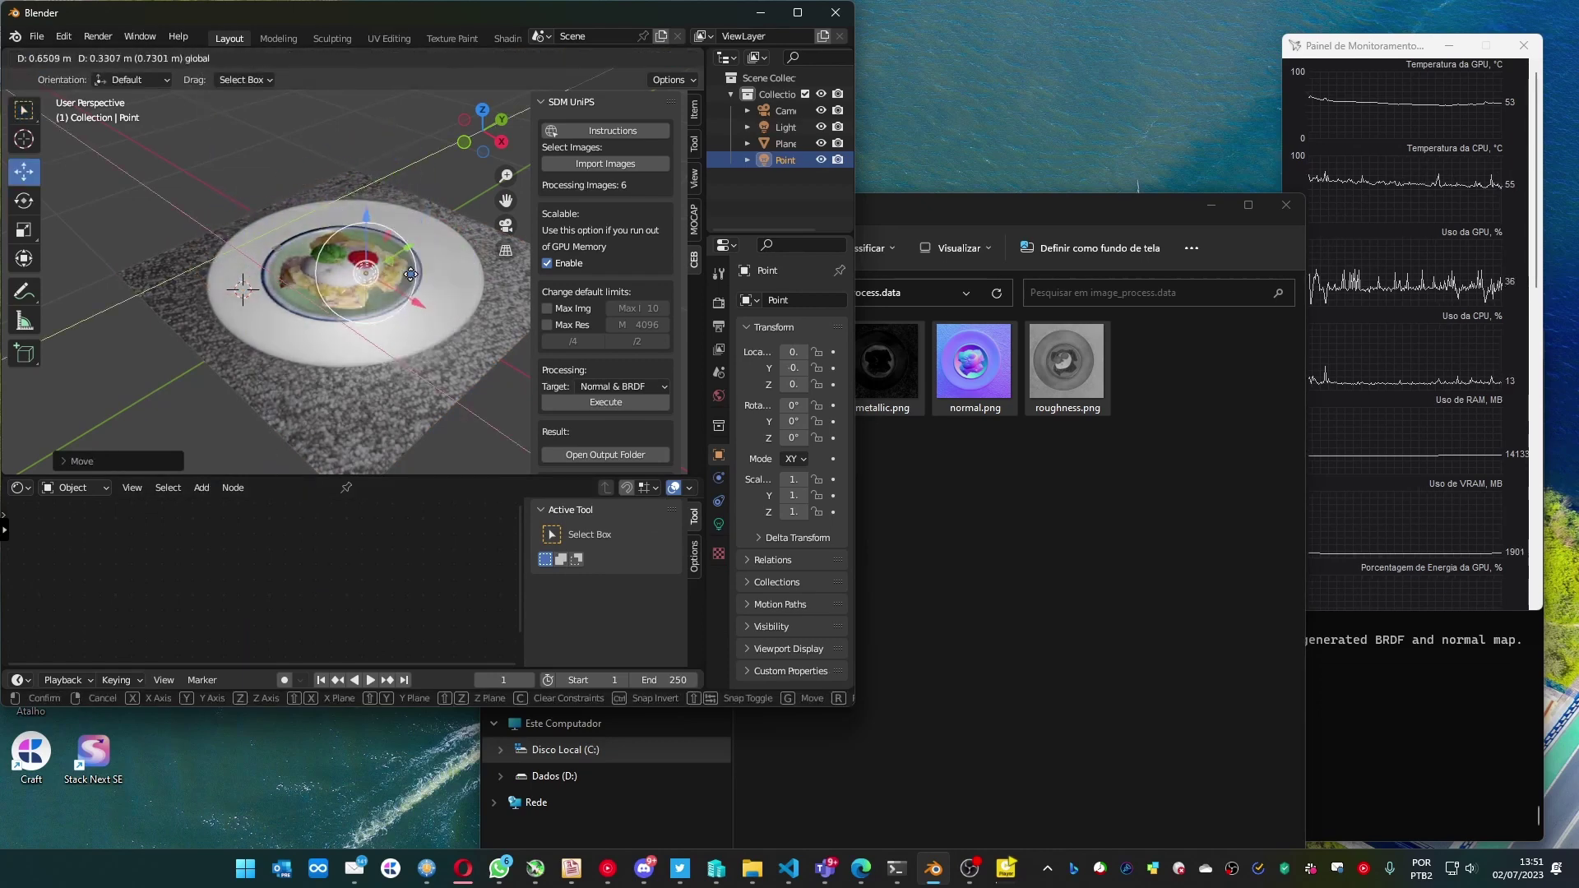
mouse_move(371, 297)
middle_down()
mouse_move(338, 320)
mouse_move(351, 331)
middle_up()
scroll(371, 296, up, 3)
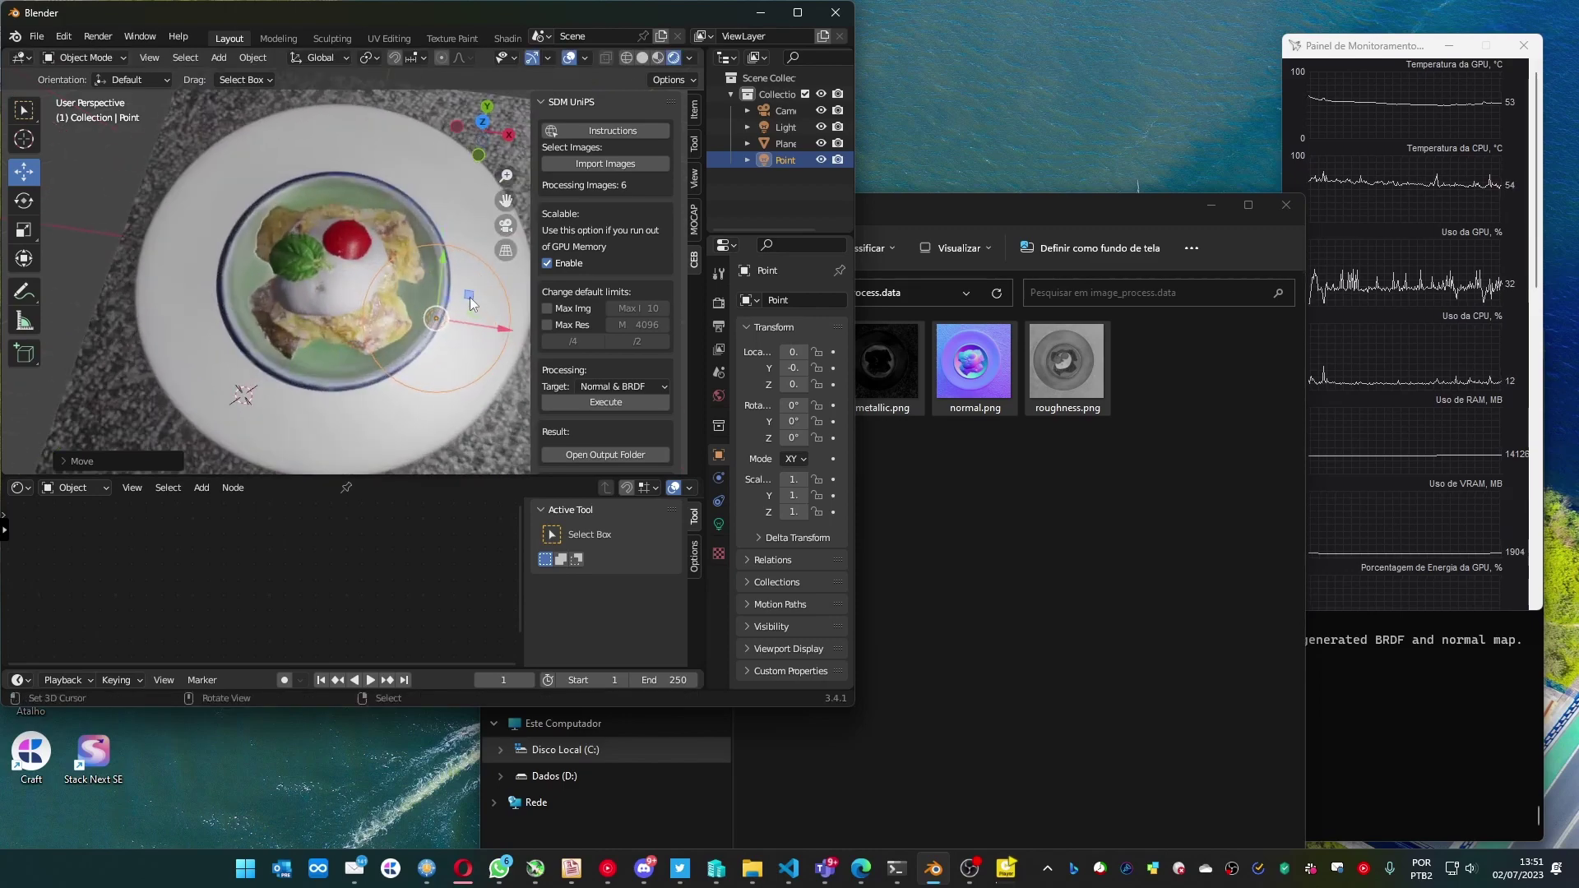
key(g)
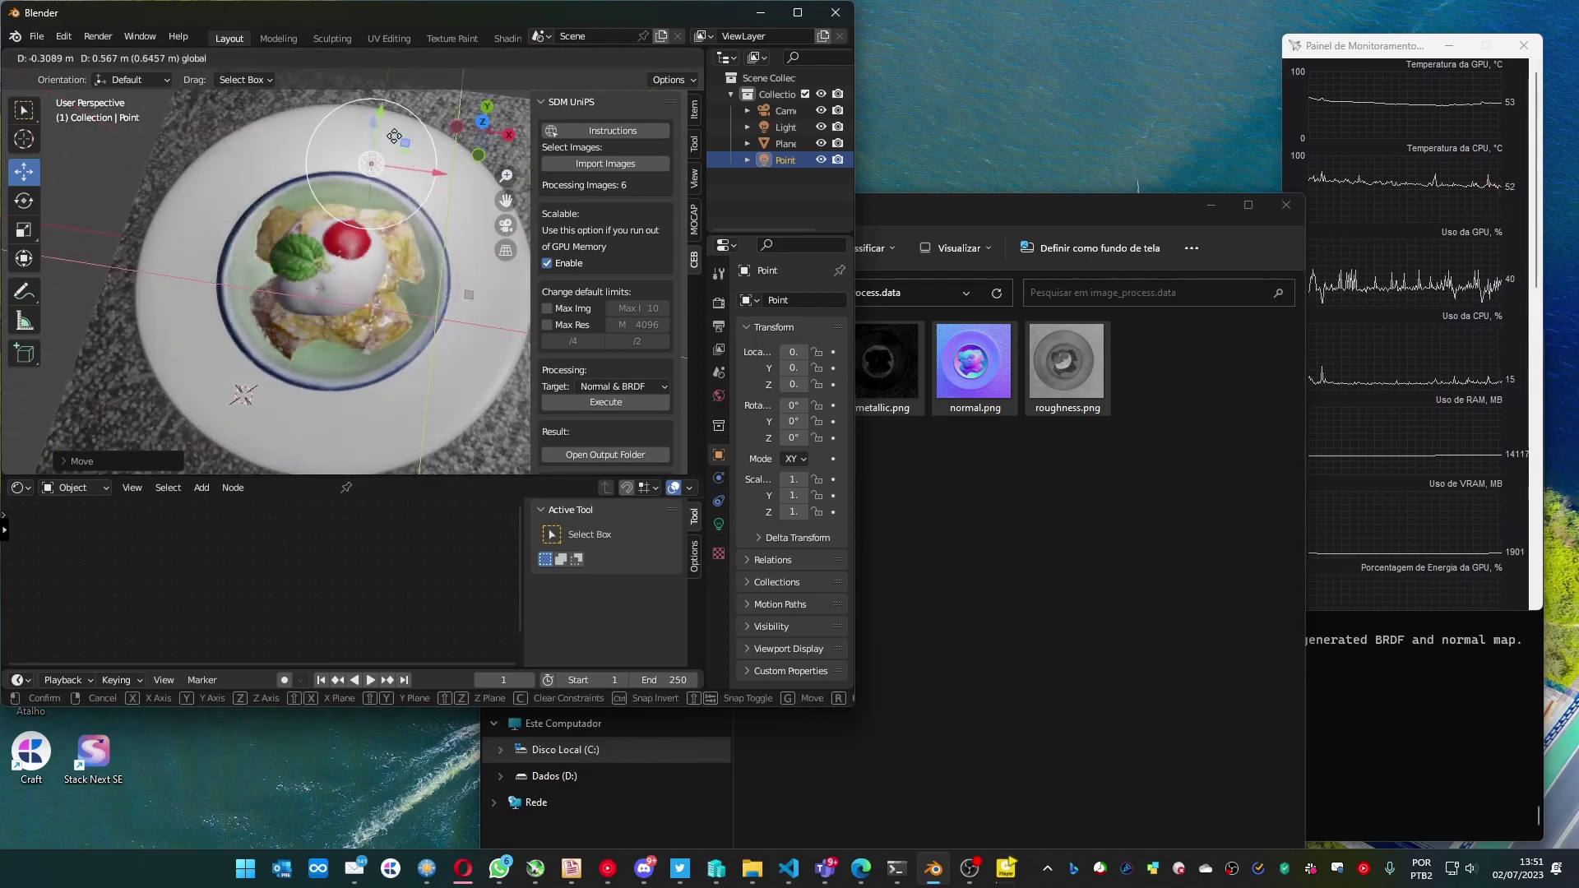
click(314, 214)
mouse_move(340, 307)
middle_down()
mouse_move(289, 221)
mouse_move(352, 292)
middle_up()
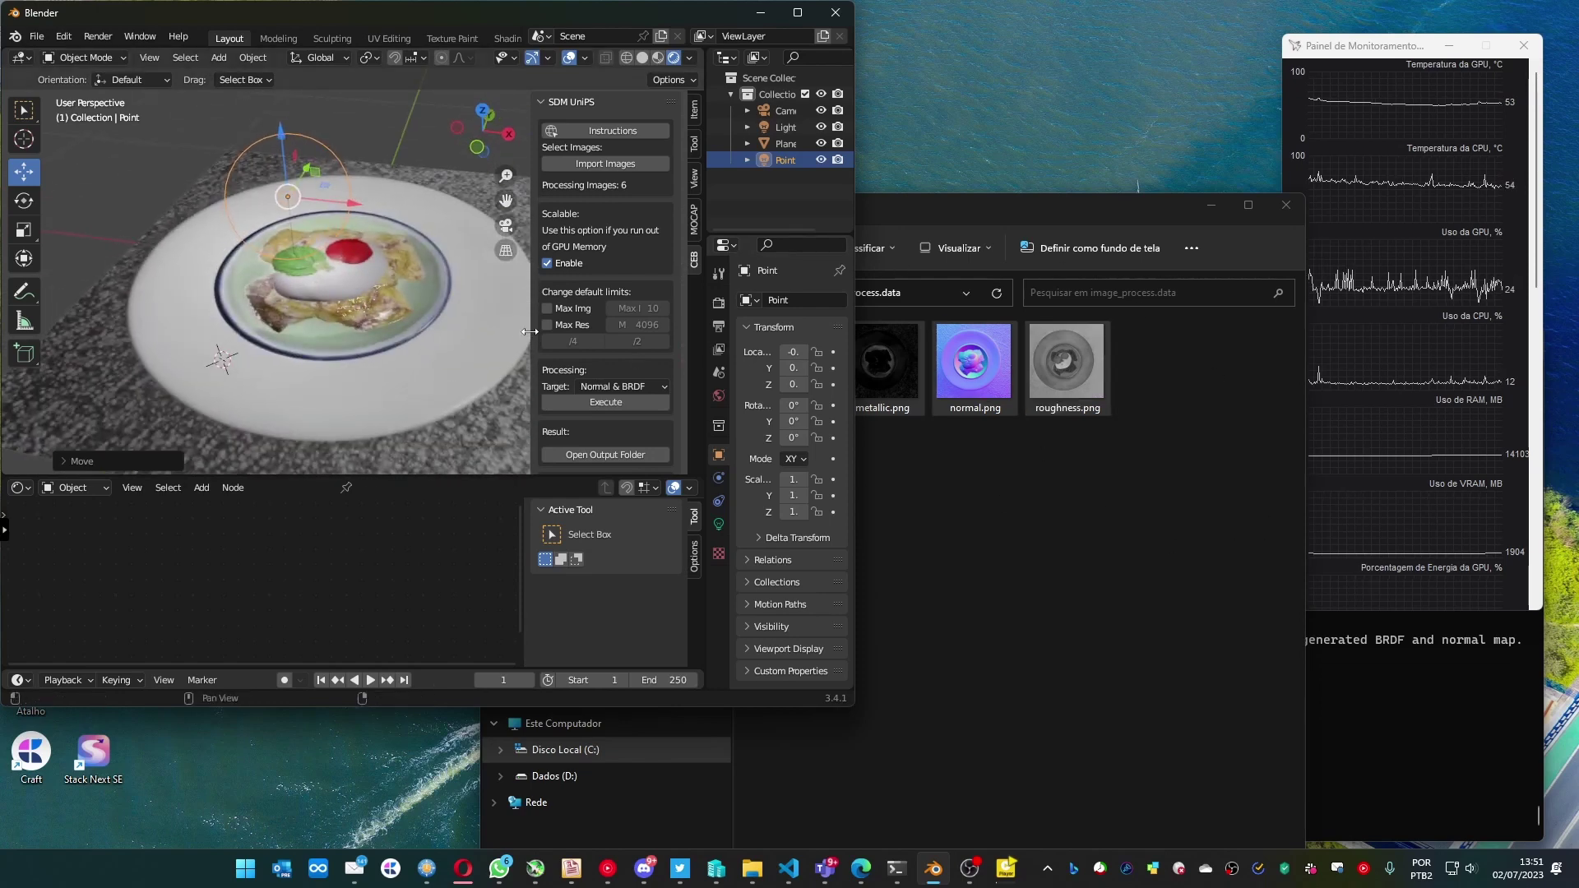
middle_drag(469, 328, 452, 335)
scroll(452, 335, down, 2)
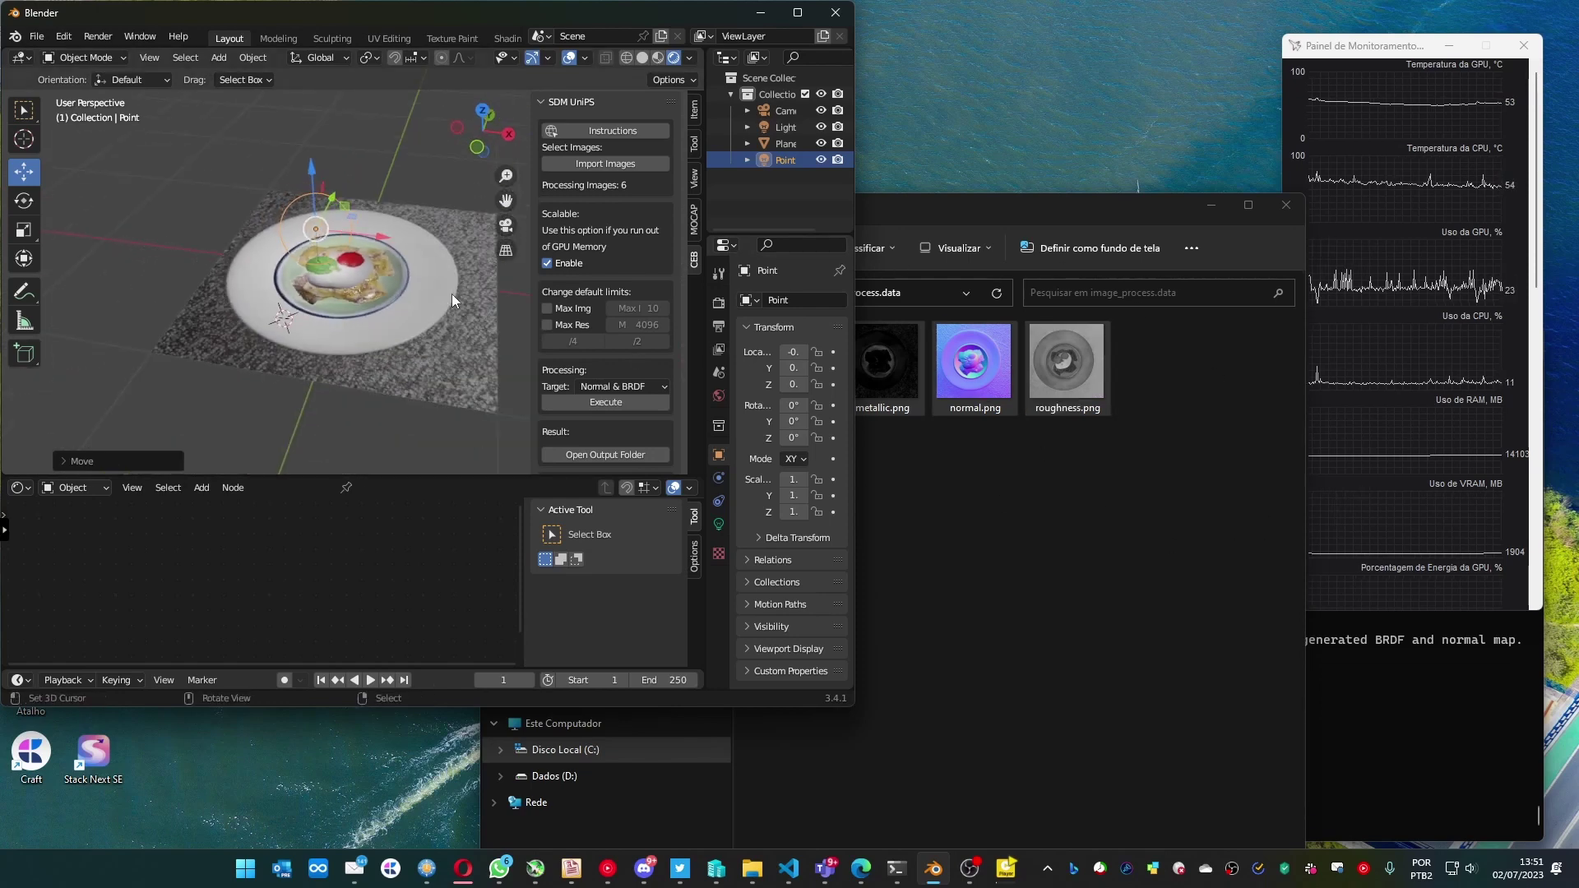
scroll(610, 237, down, 1)
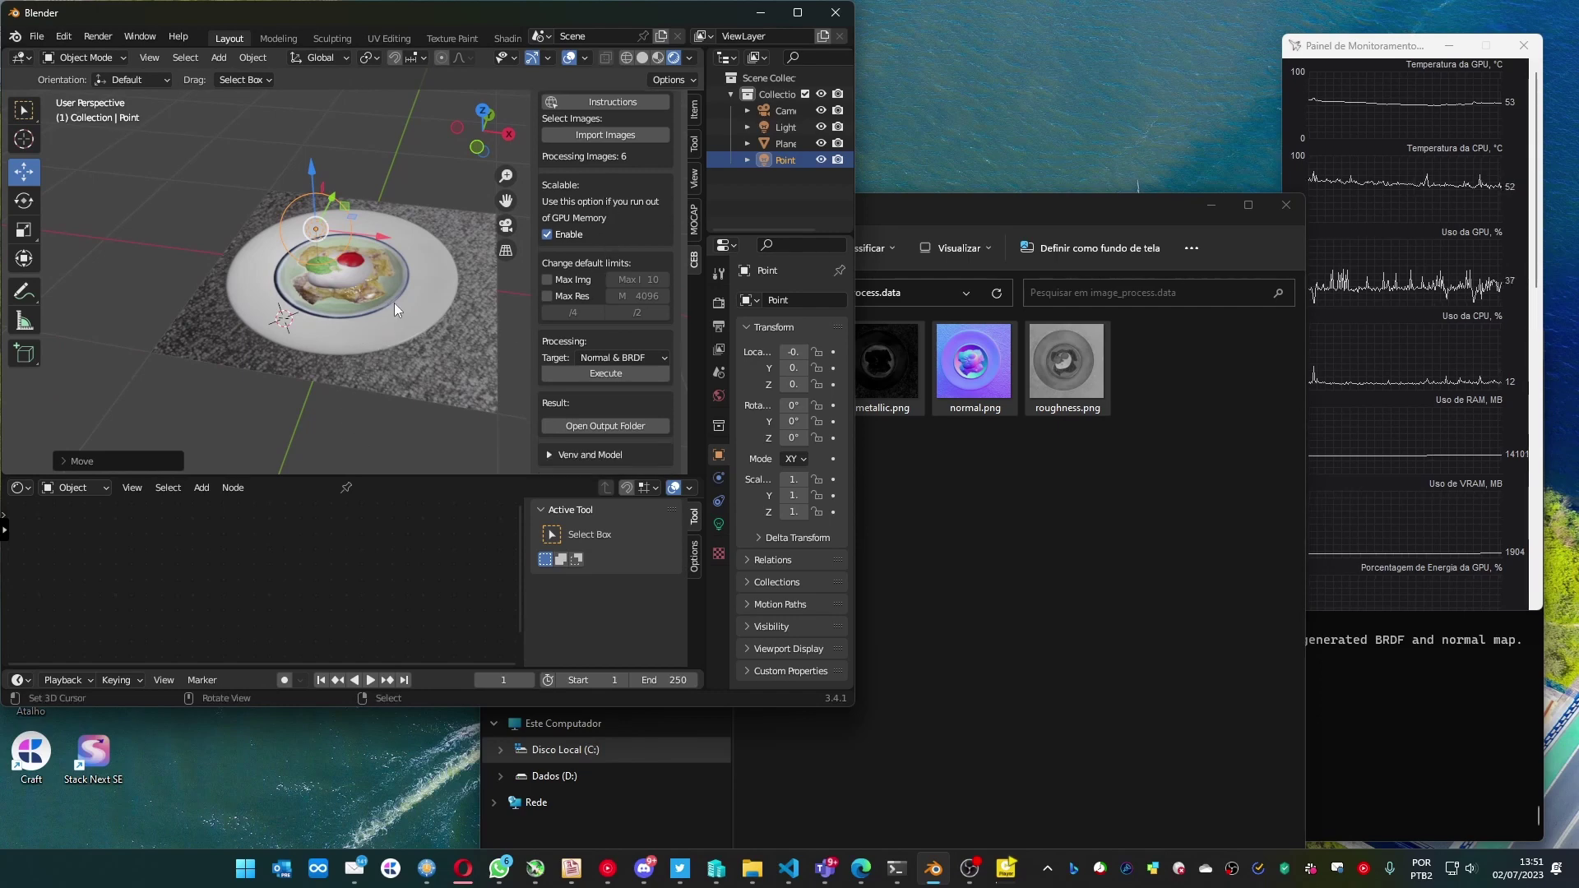
scroll(613, 371, up, 1)
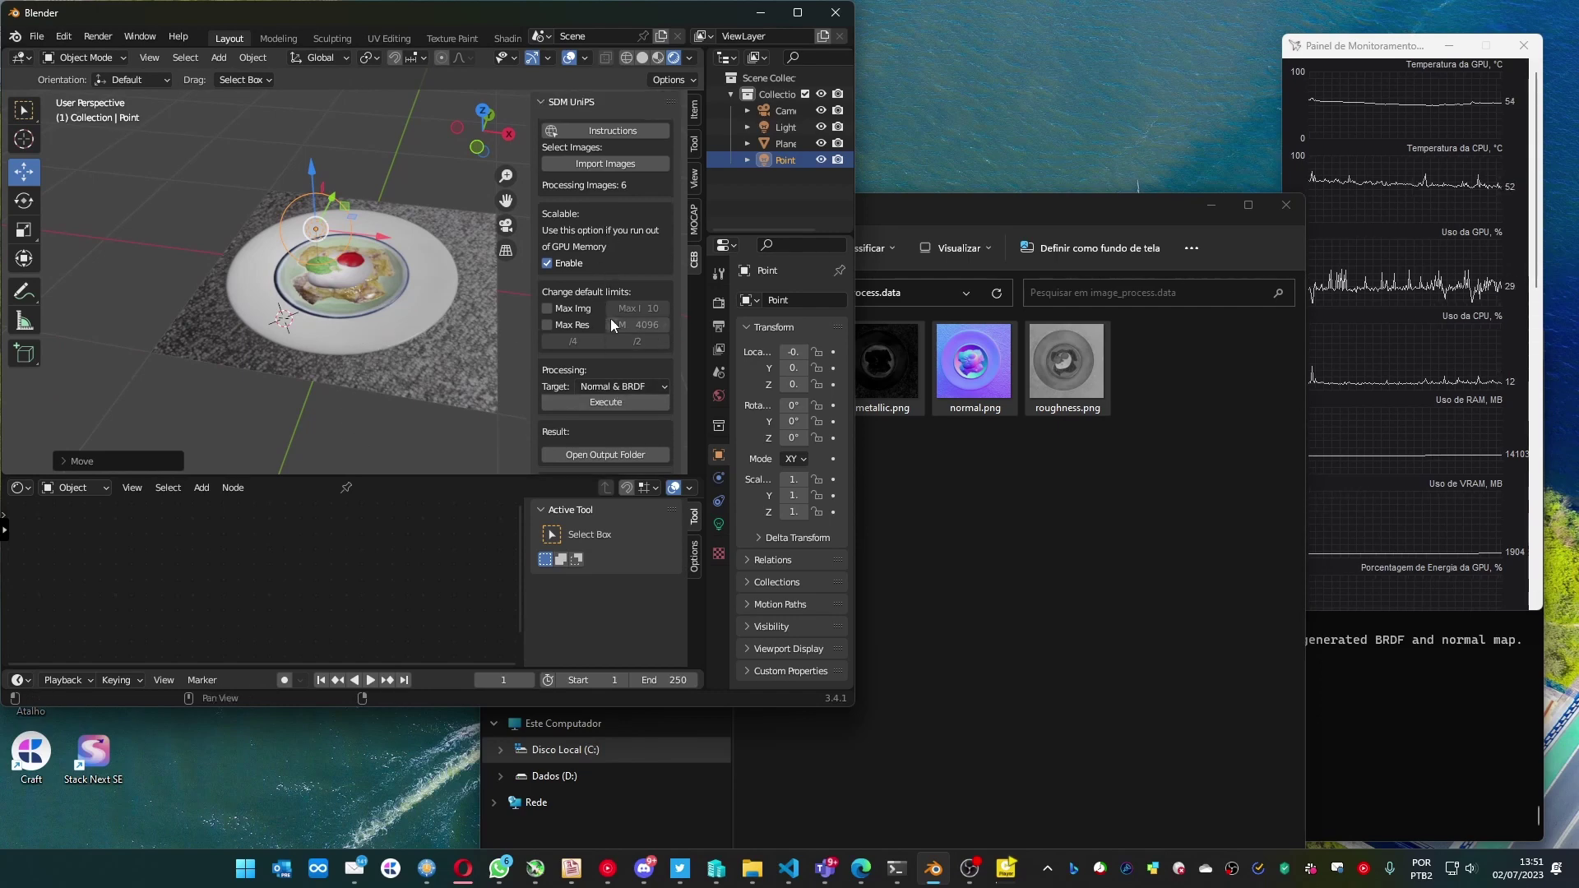
Import all six JPGs from no_mask/alligator.data into the SDM UniPS panel
click(601, 164)
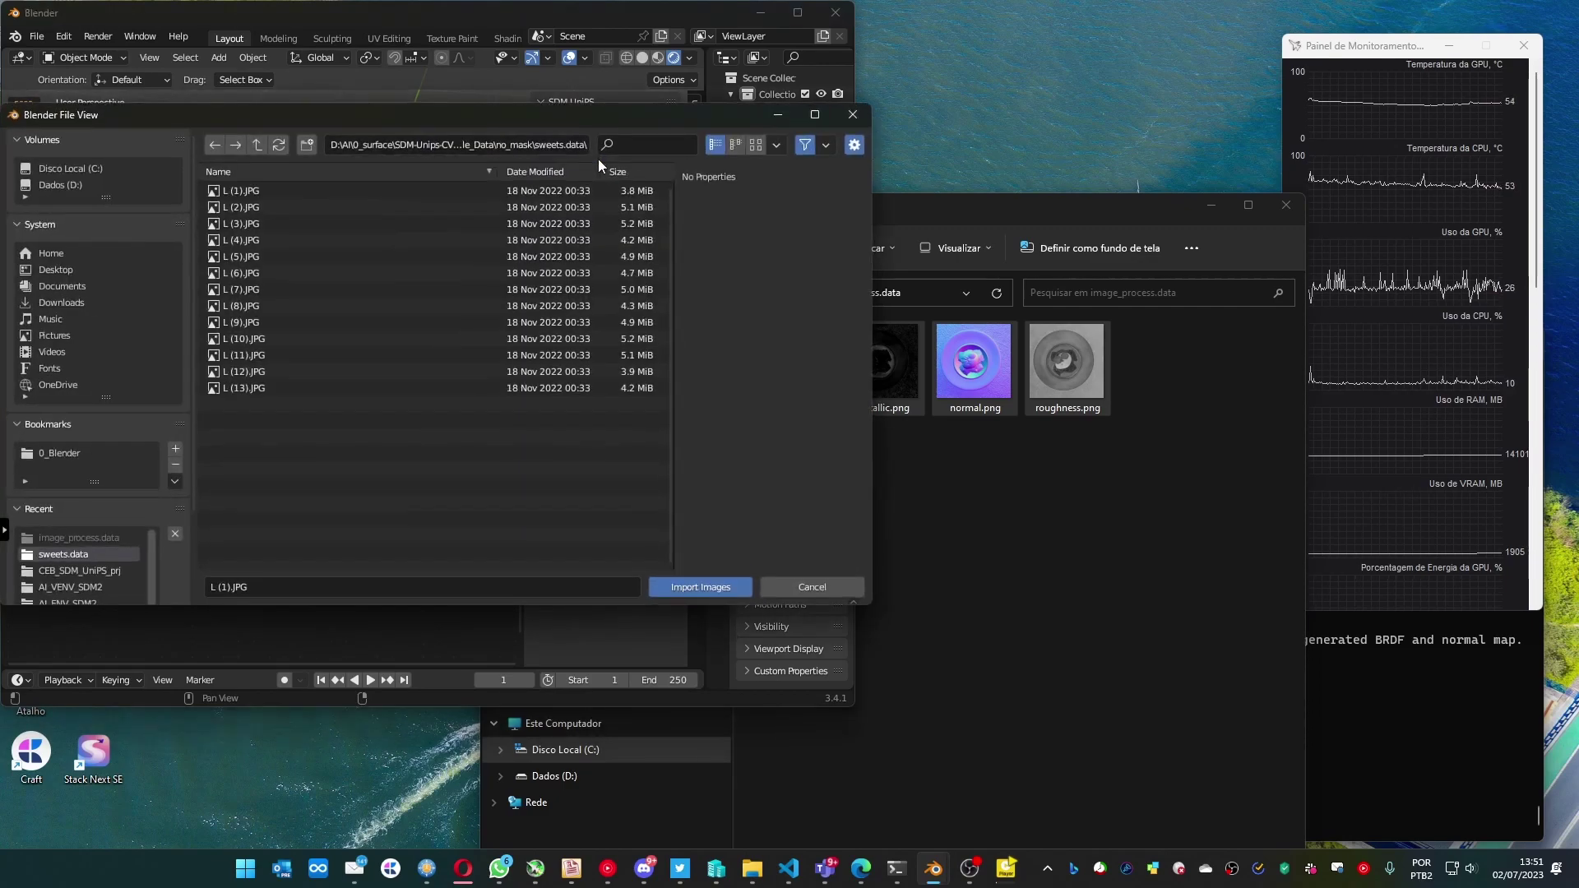
click(256, 143)
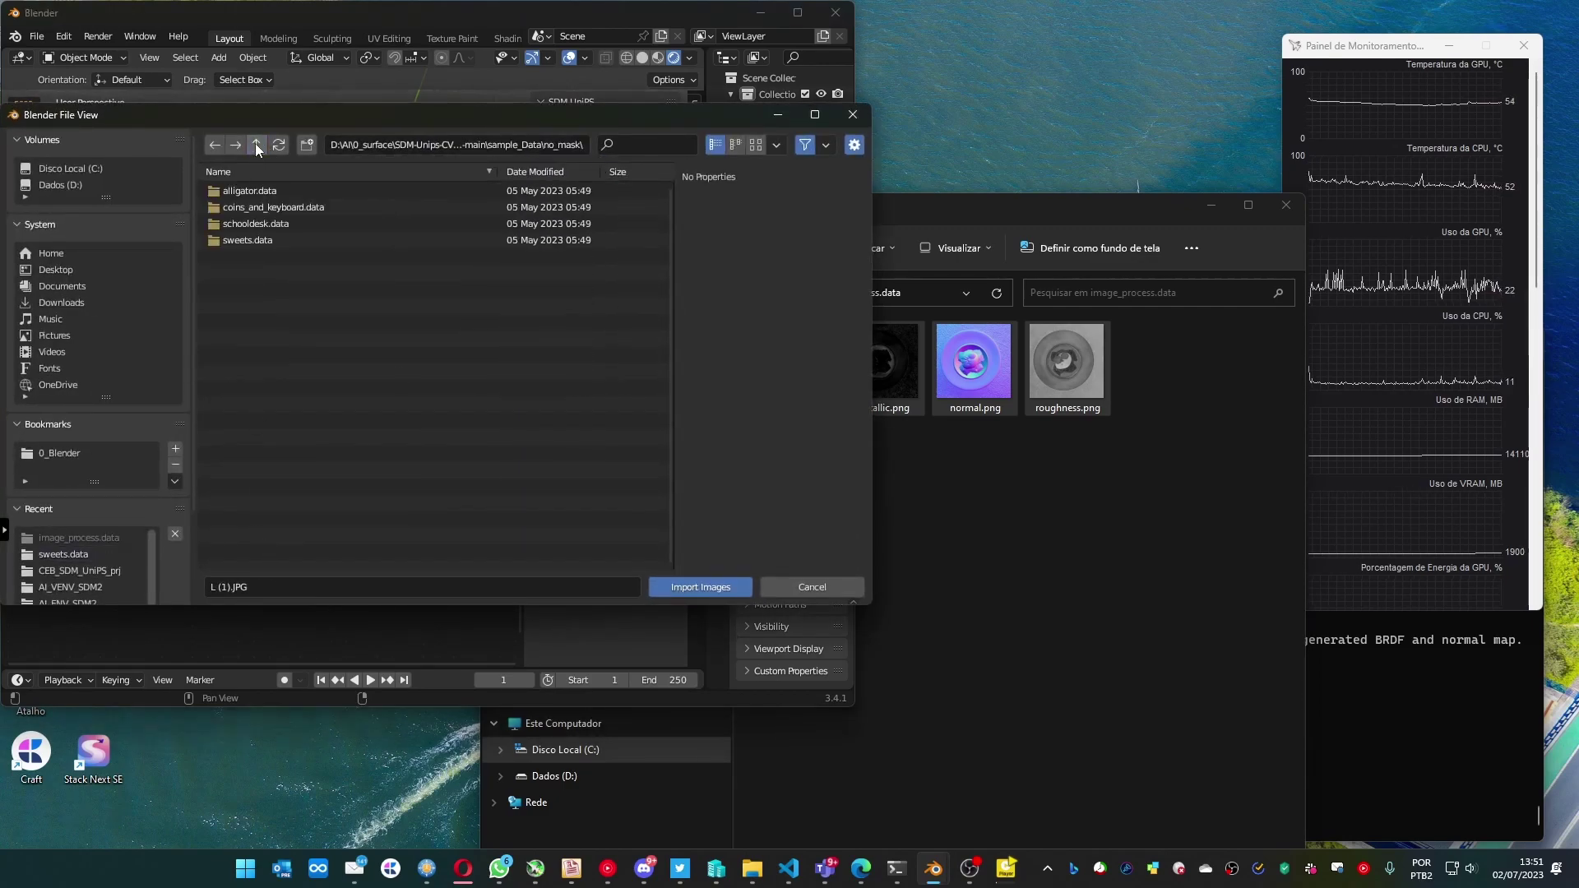
double_click(271, 192)
drag(283, 309, 247, 187)
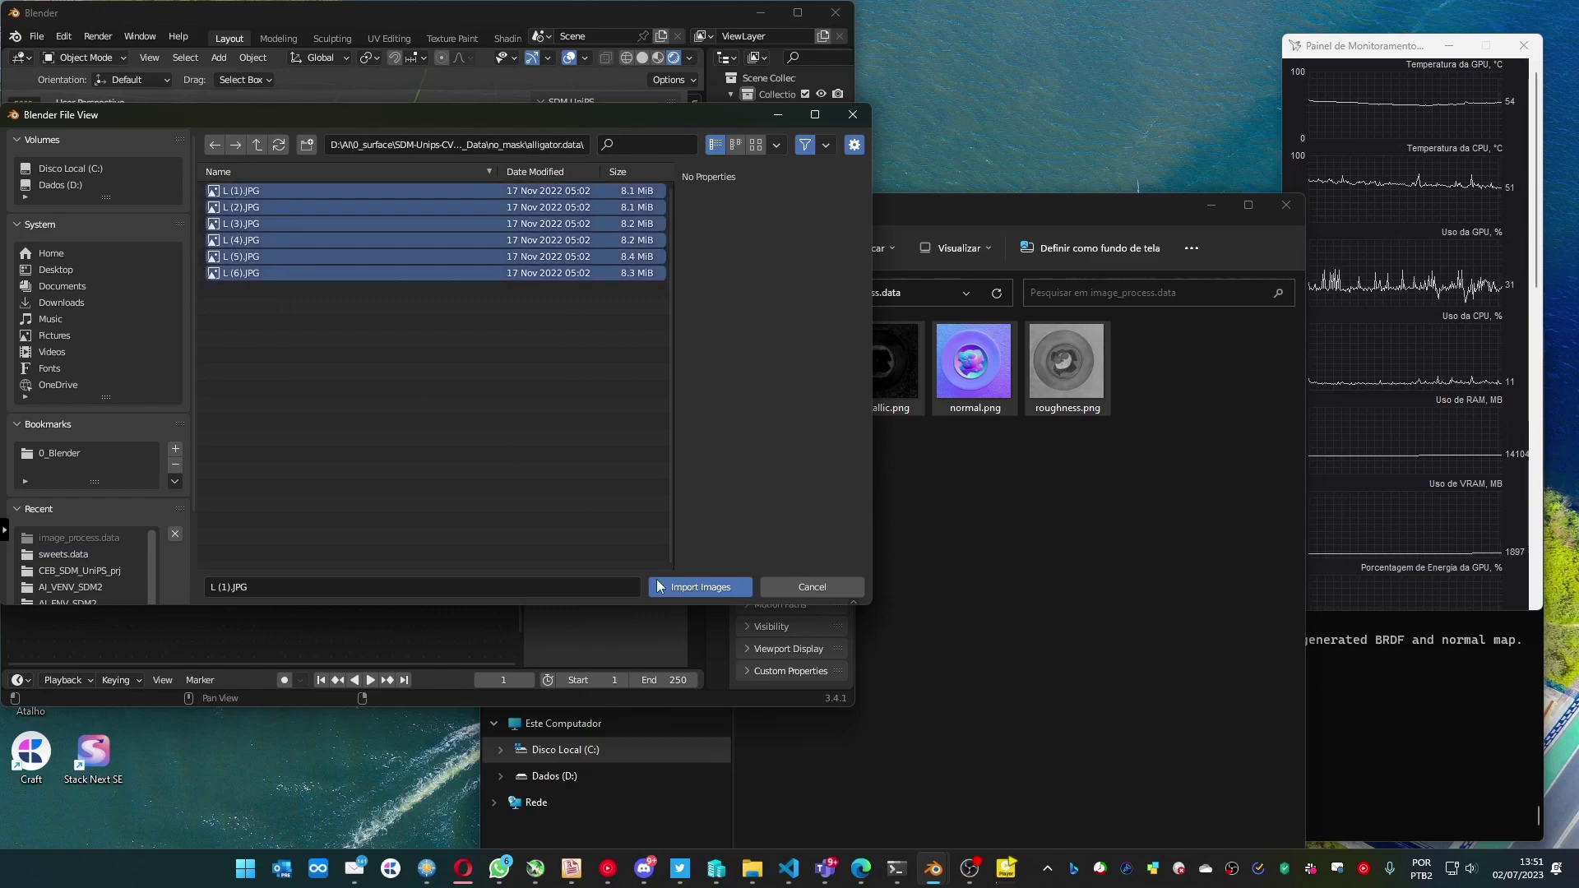
click(693, 587)
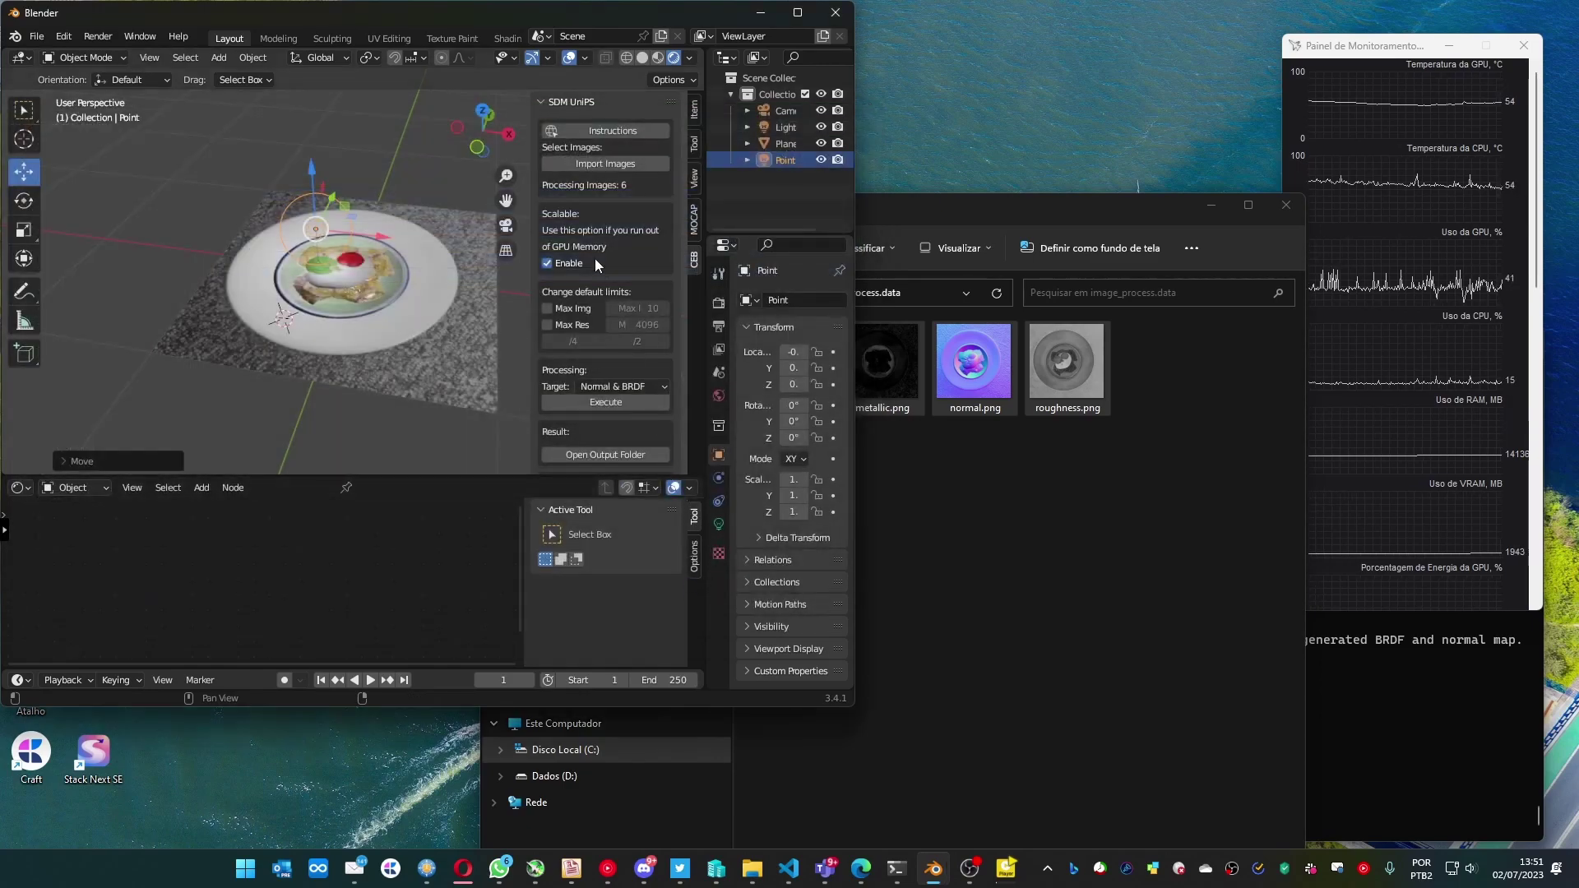
Disable Scalable, cap maximum resolution at 1024, and run SDM-UniPS
click(549, 263)
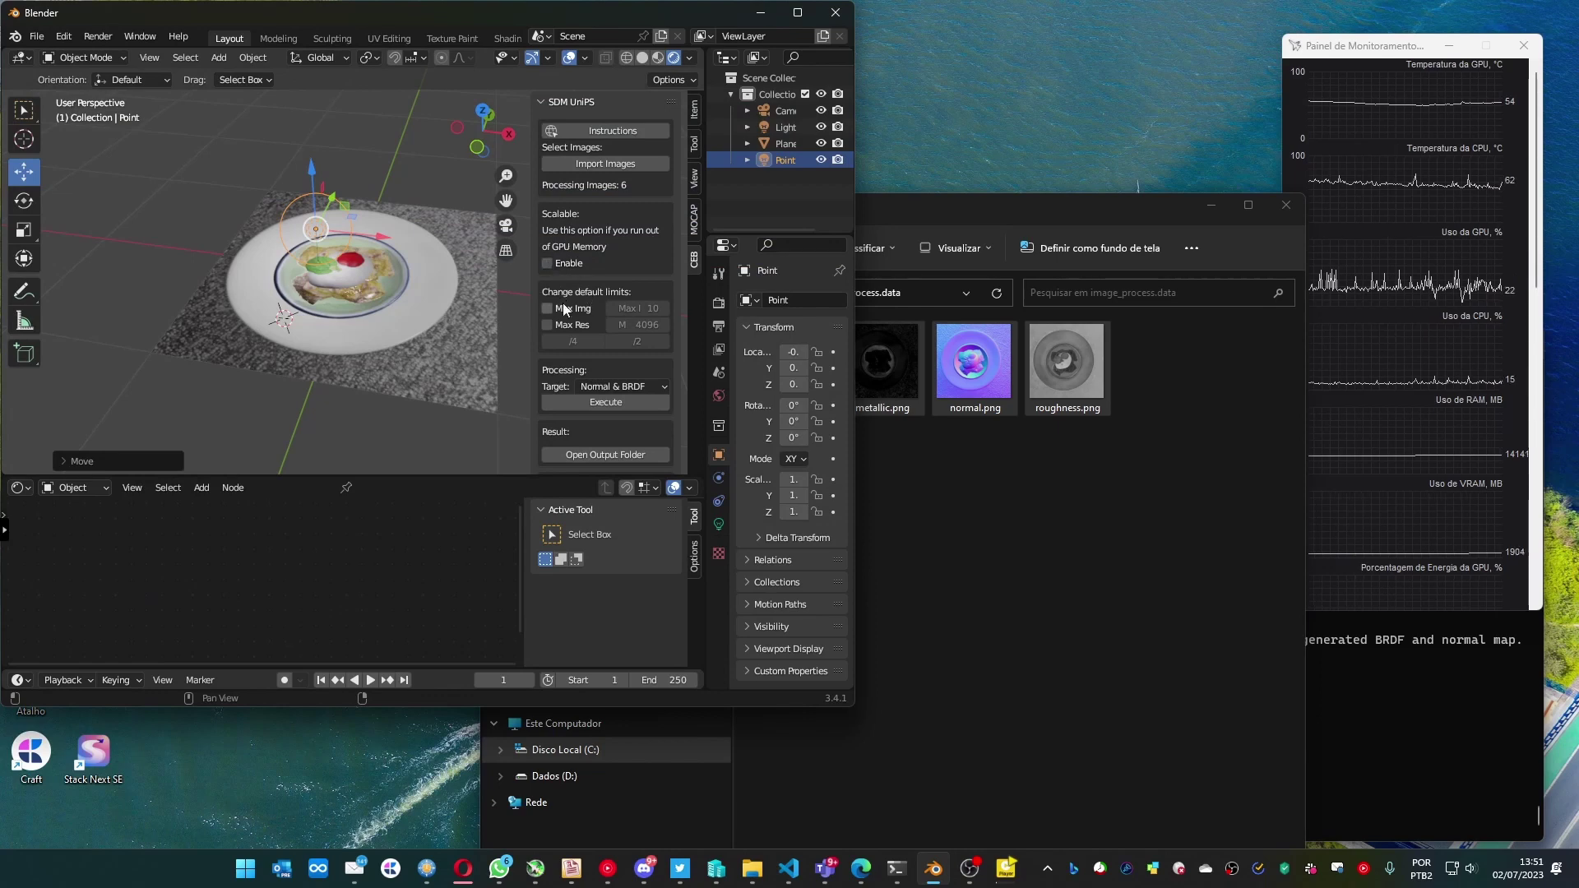
click(553, 328)
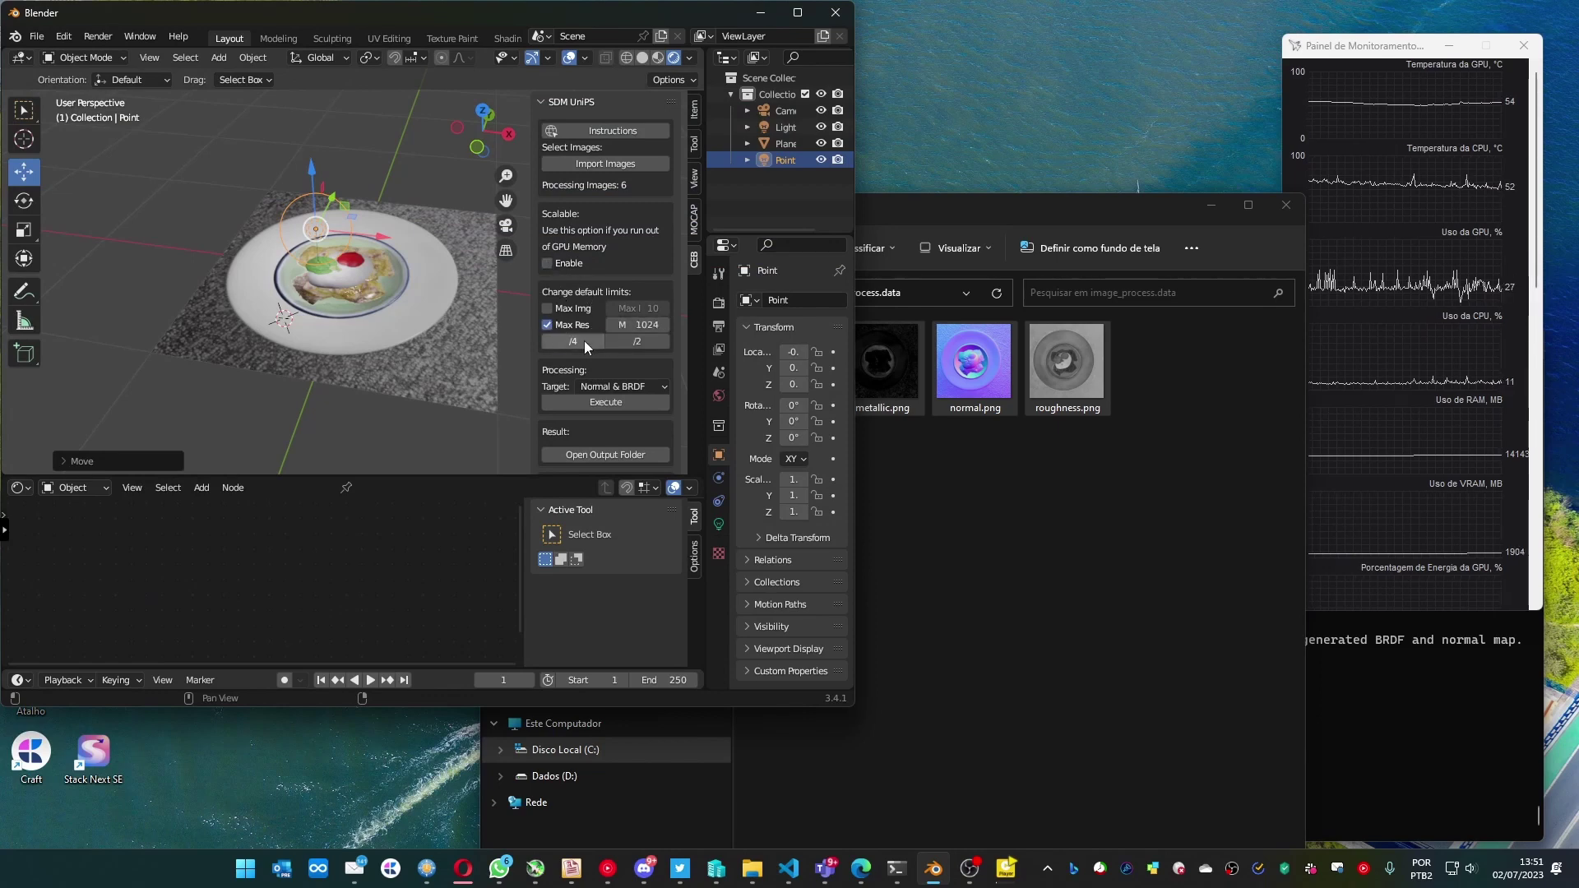
click(578, 341)
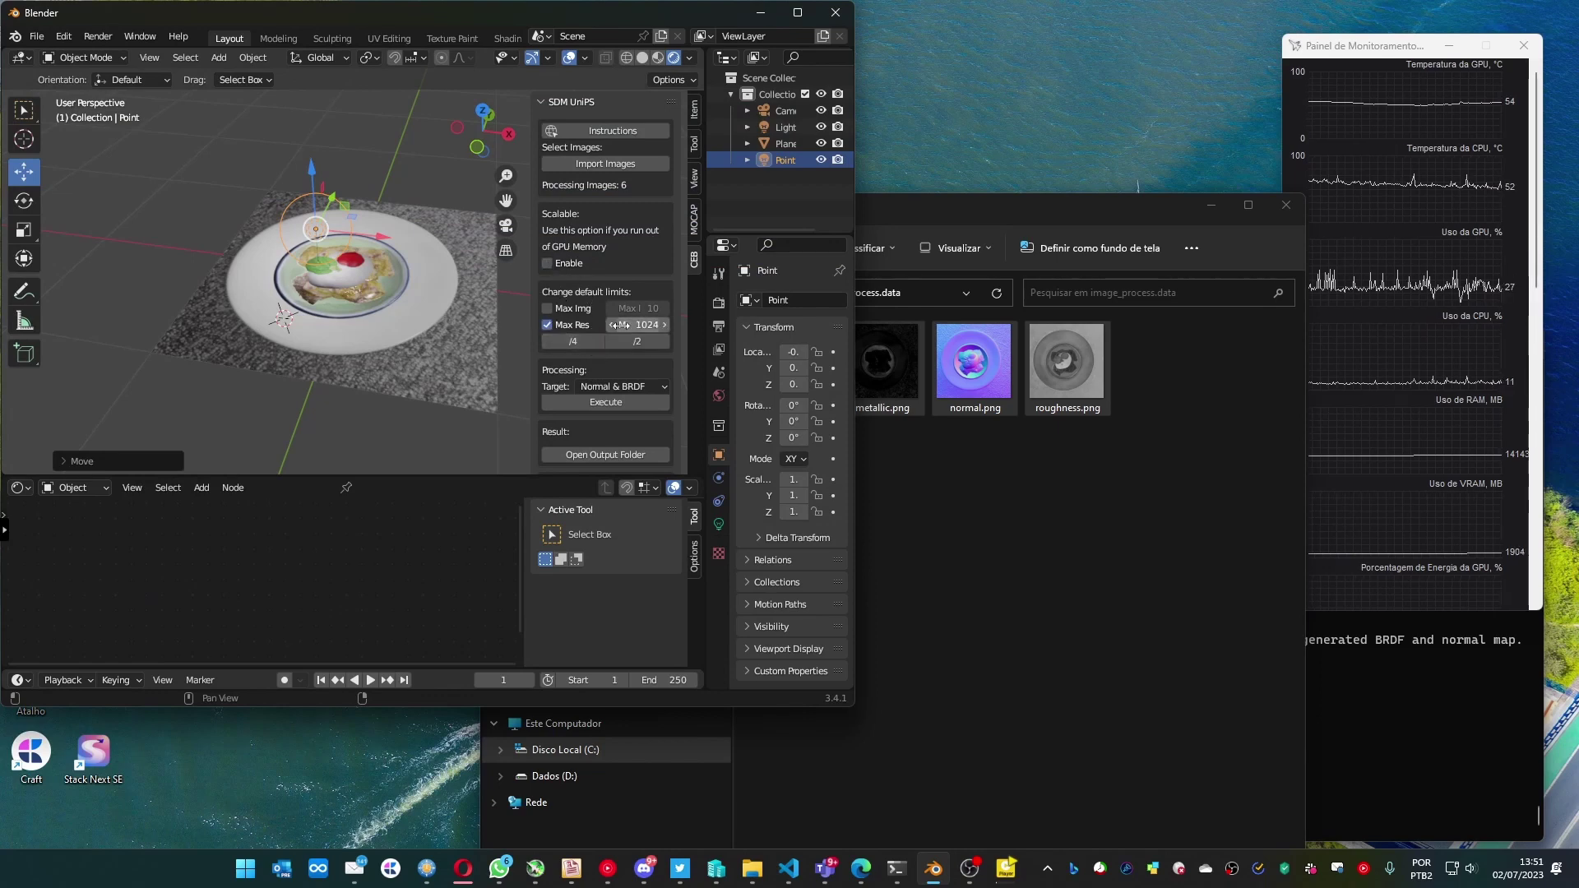
click(623, 404)
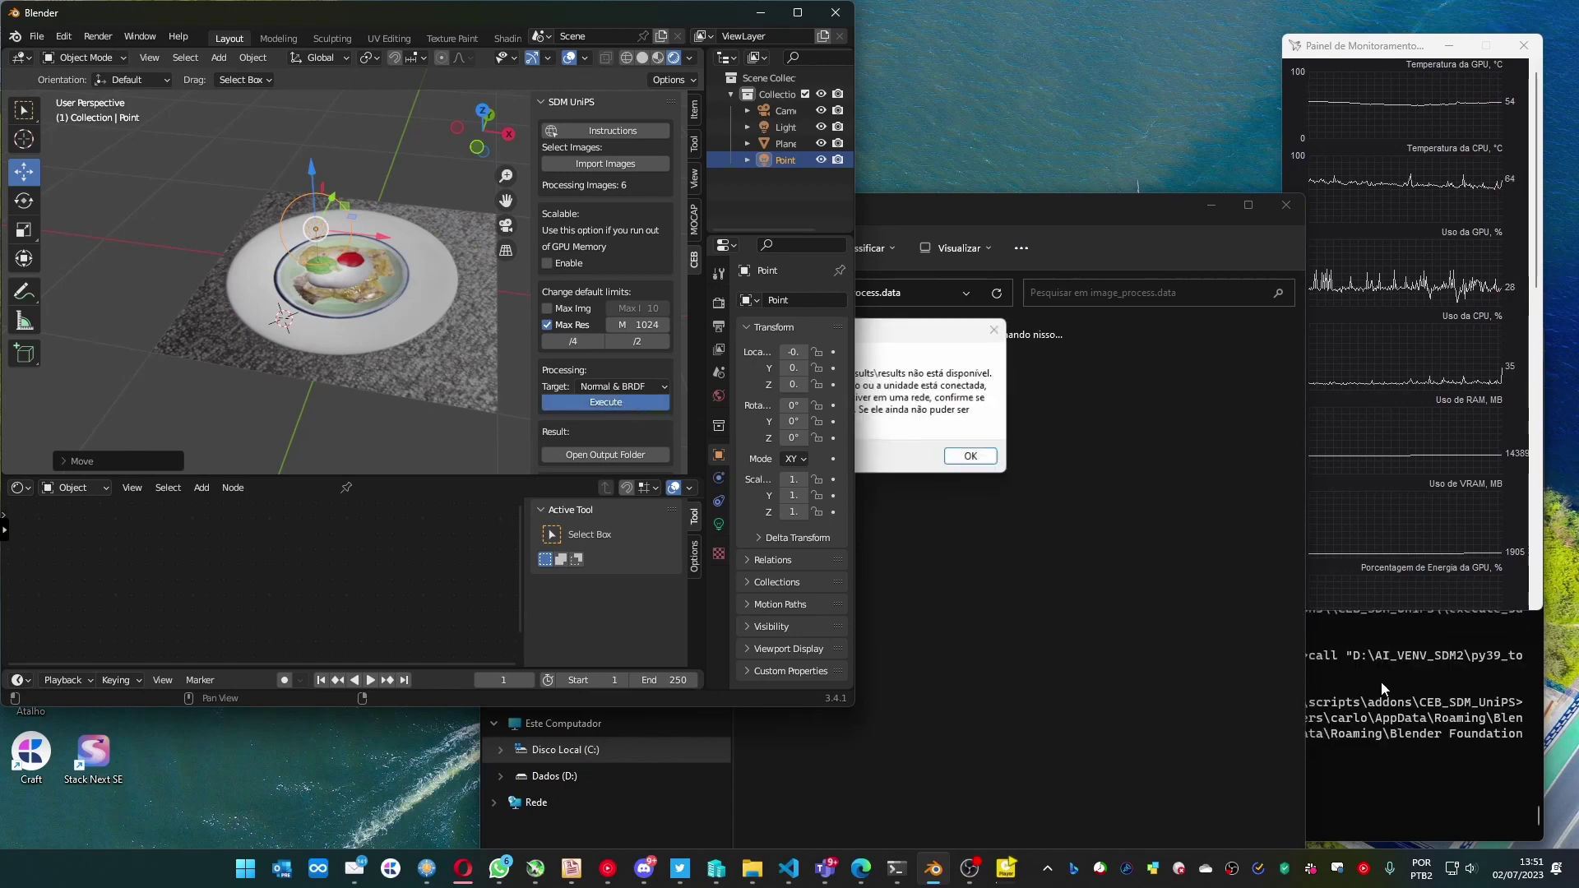
Dismiss the folder error and open results/image_process.data in File Explorer
click(994, 334)
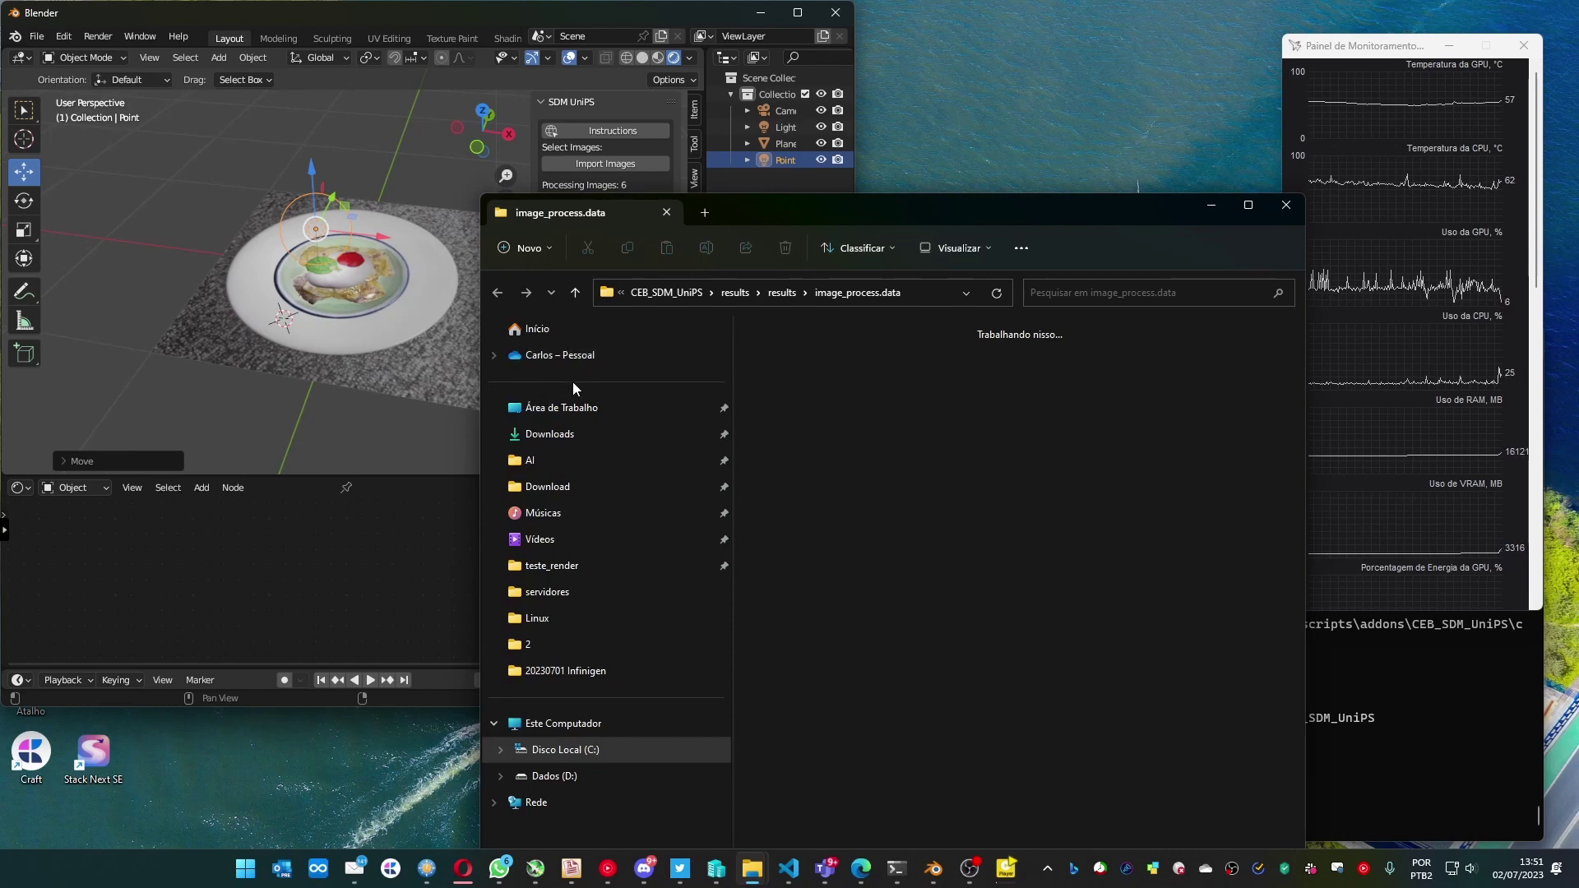
click(783, 292)
click(810, 356)
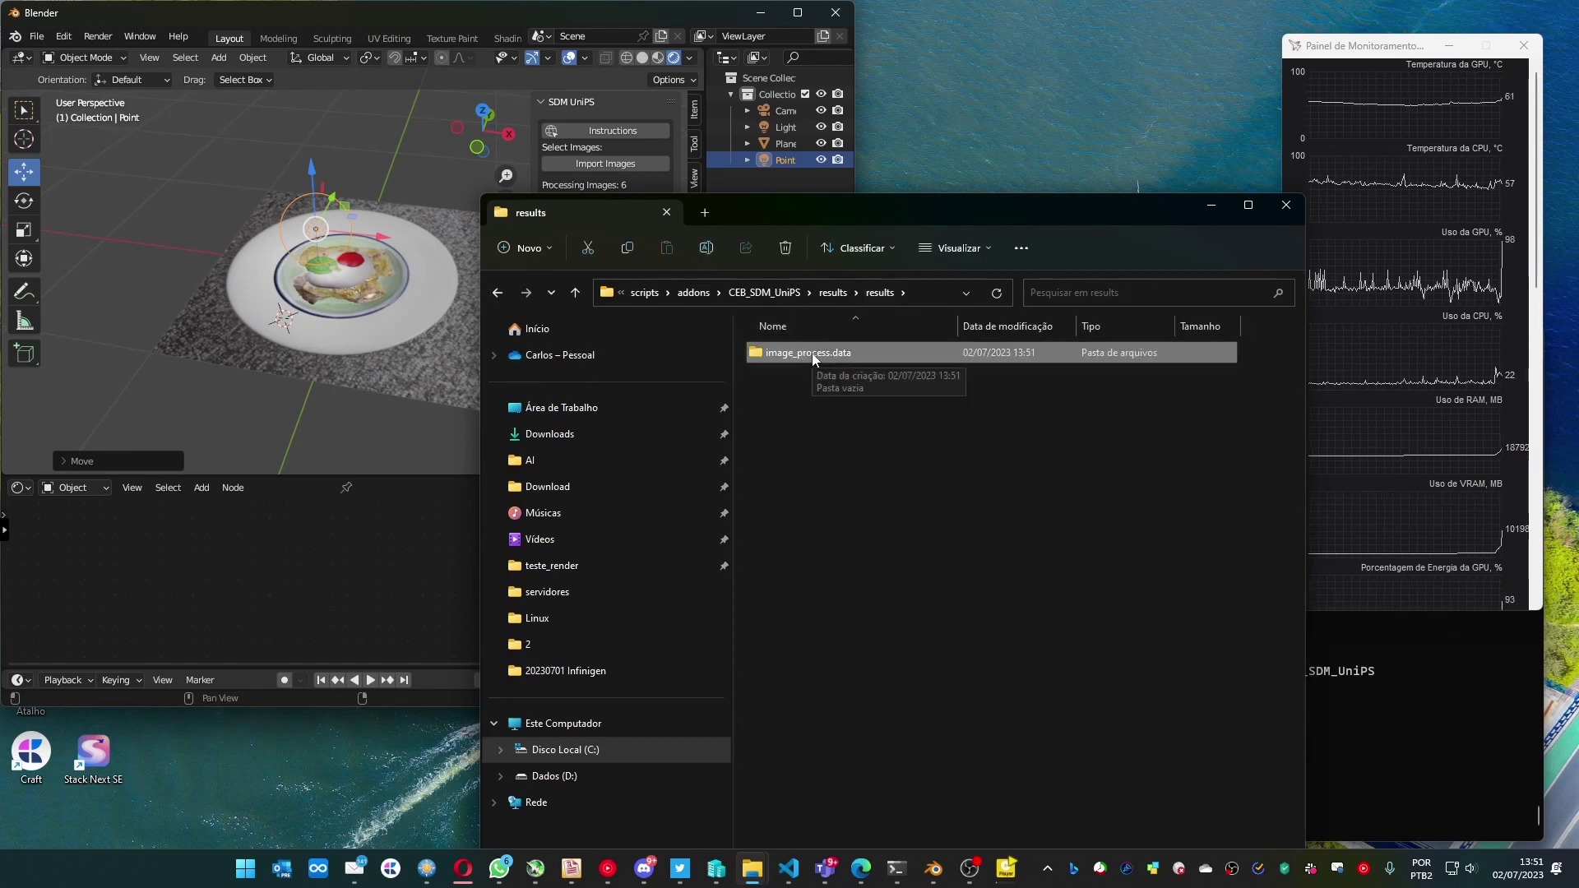
double_click(812, 358)
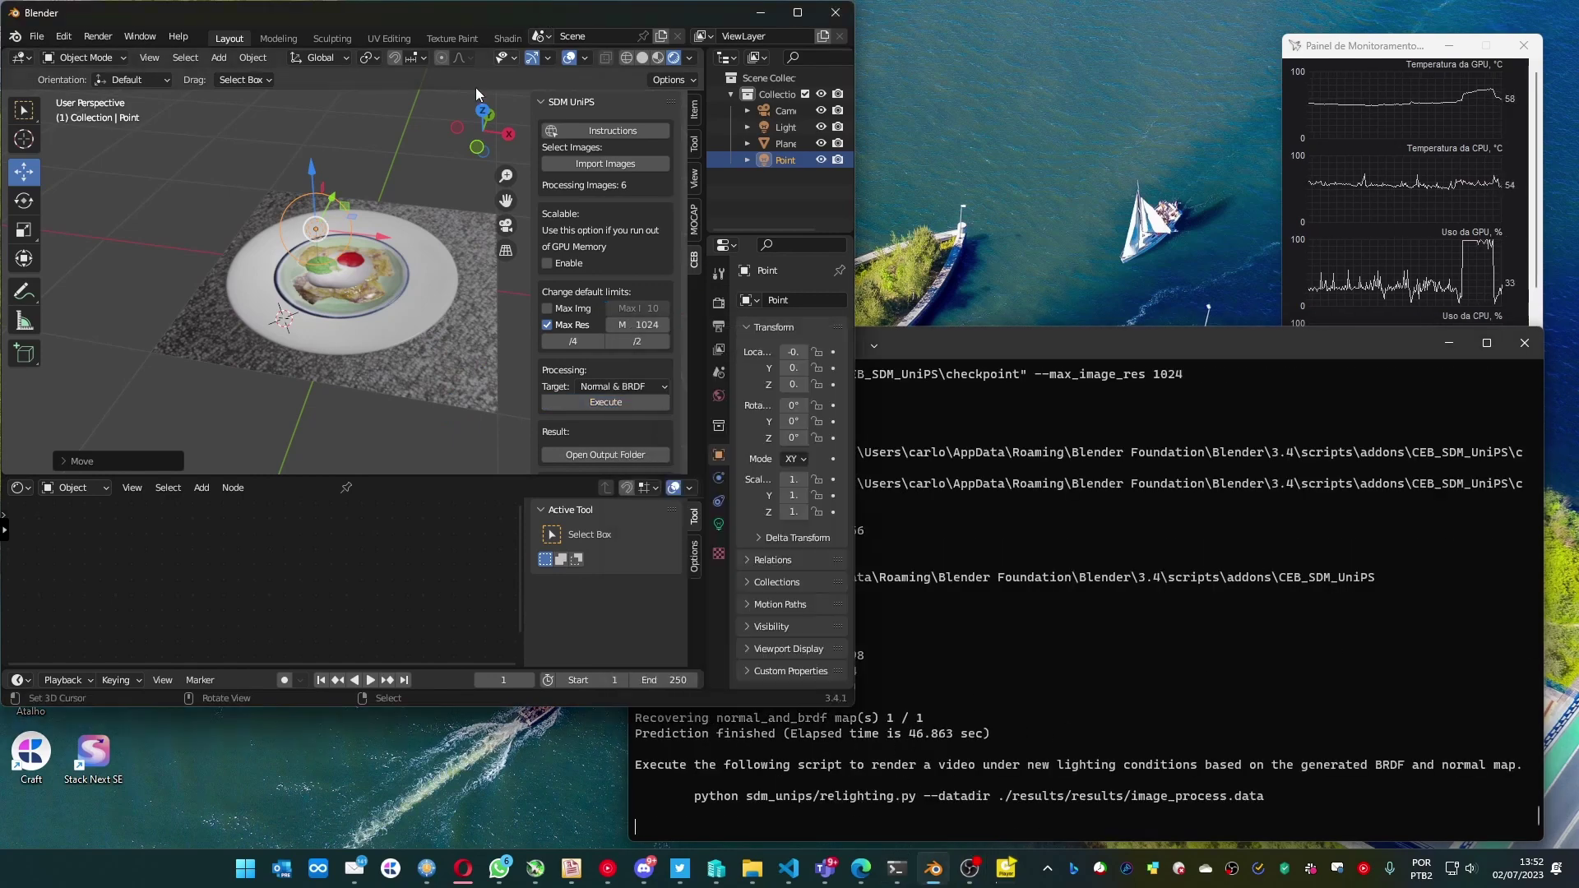
Select the plane and enlarge the node editor to show its material
click(311, 315)
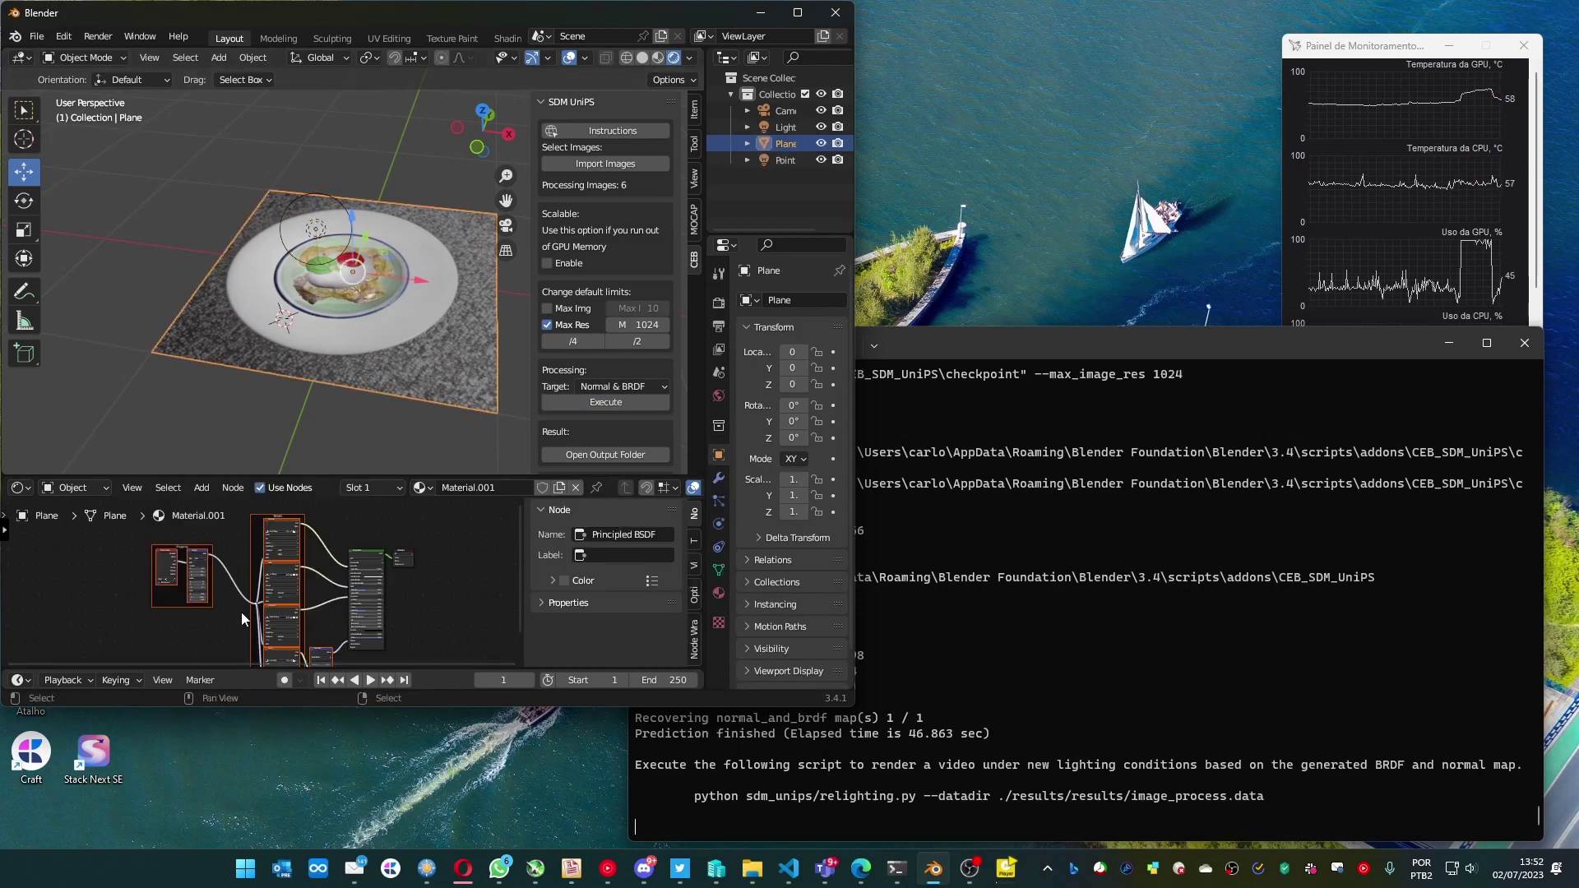
drag(258, 482, 258, 438)
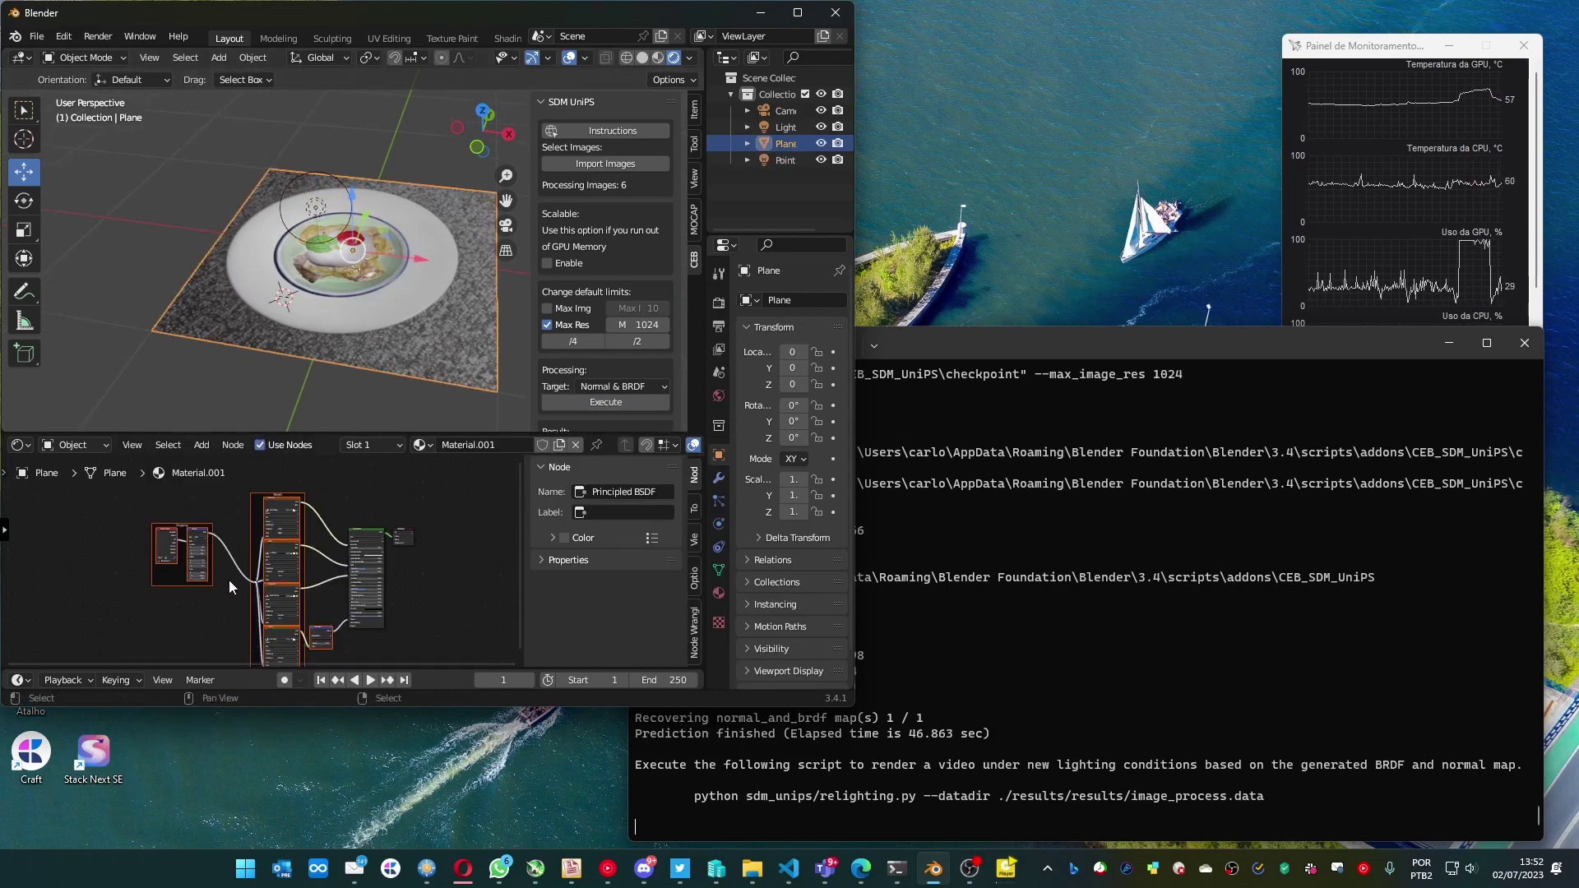
middle_drag(248, 593, 231, 579)
scroll(232, 579, up, 2)
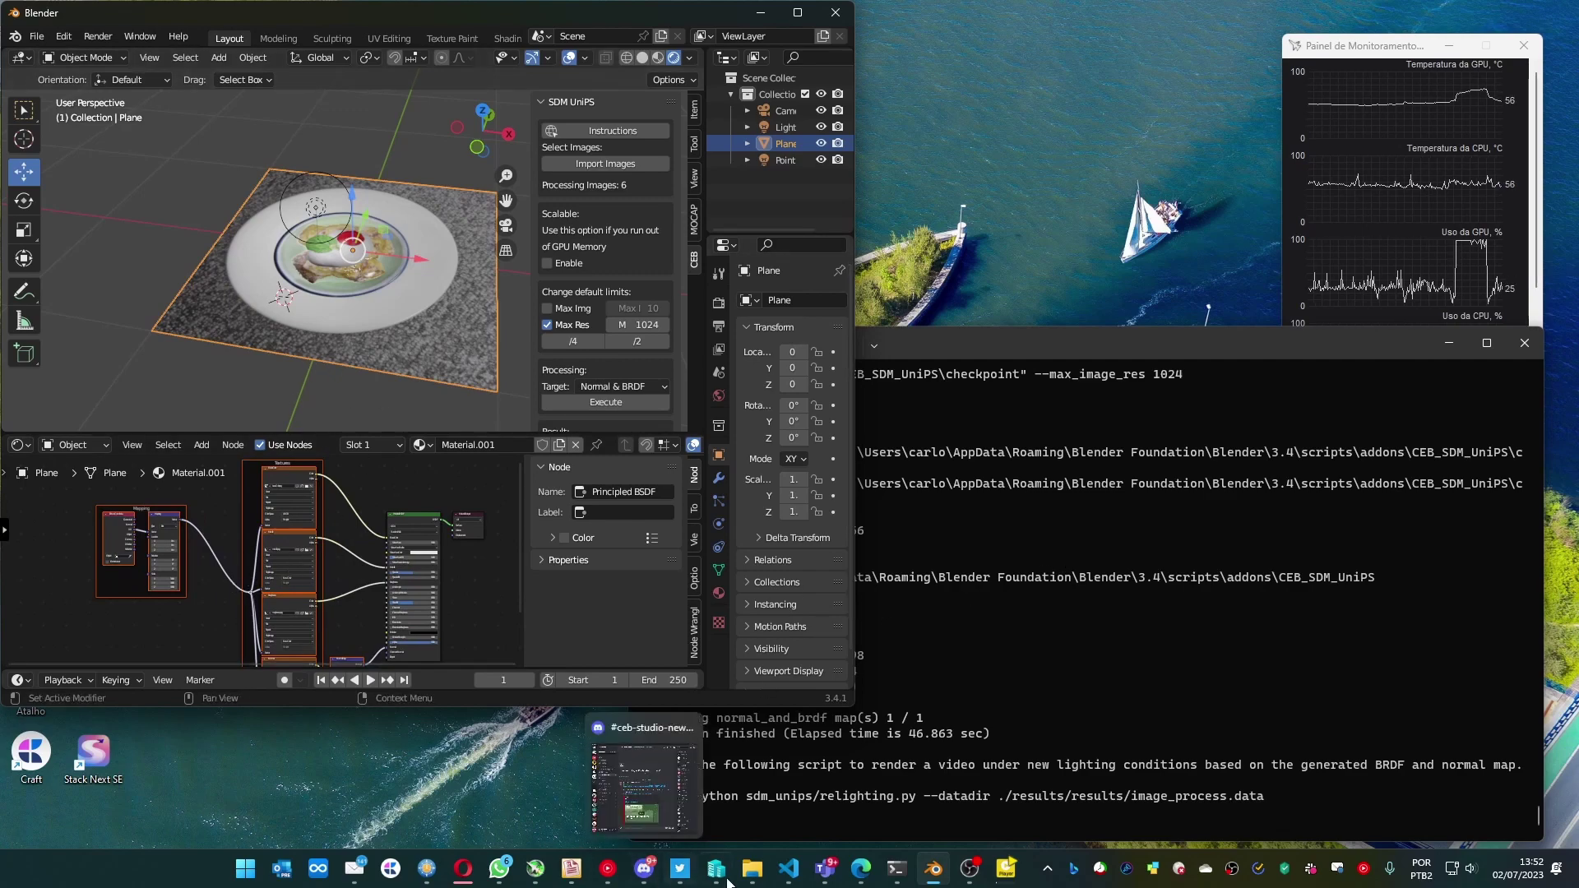
scroll(605, 366, down, 2)
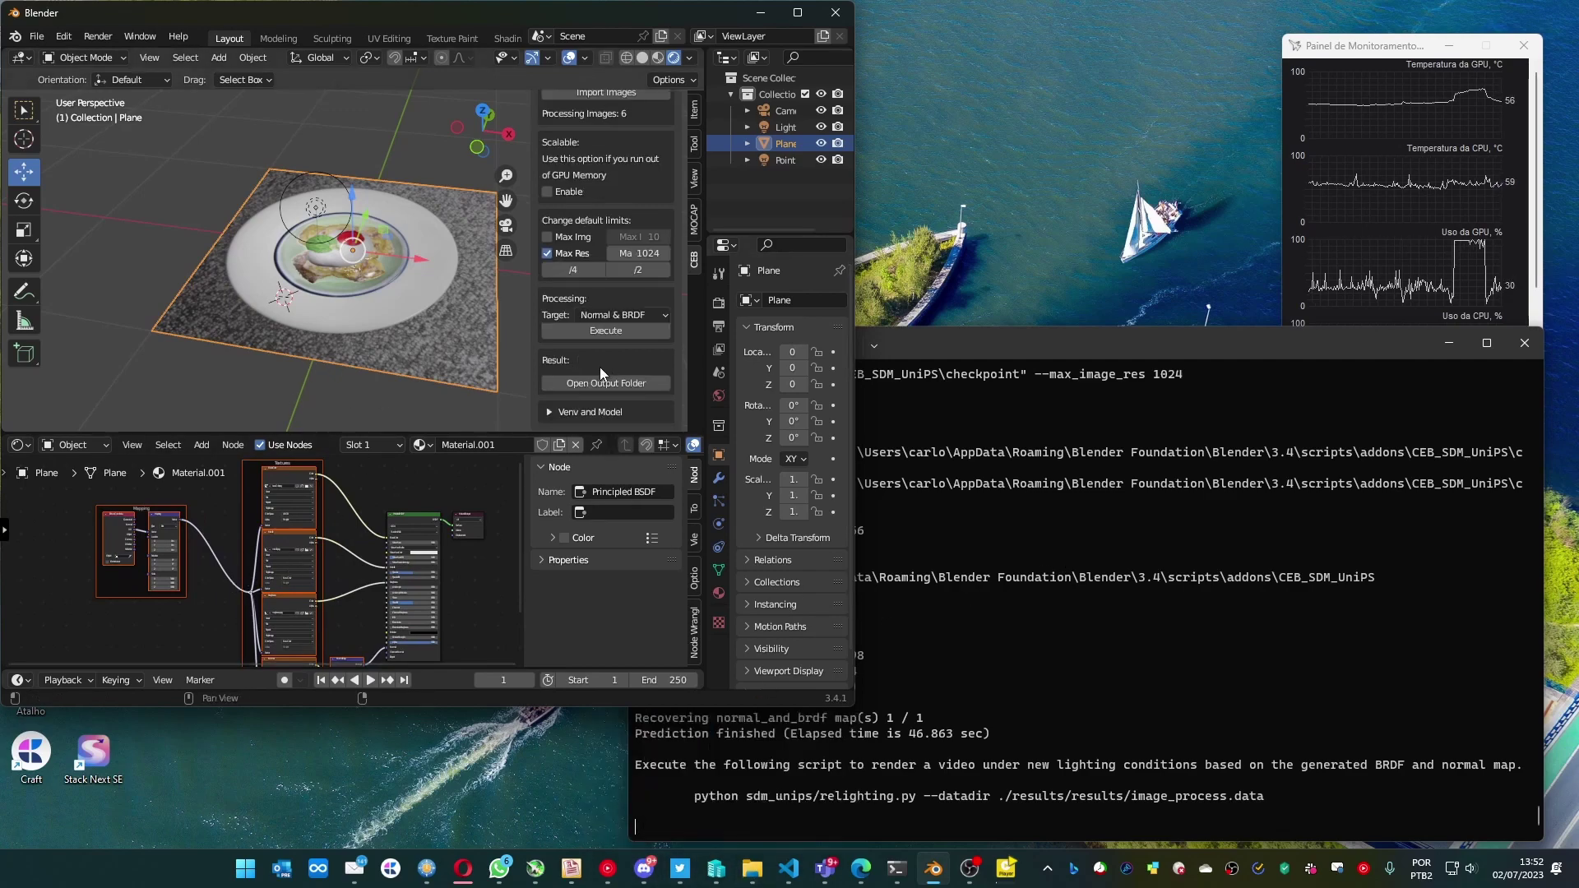
Open the SDM-UniPS output folder with the generated maps and move it aside
click(596, 381)
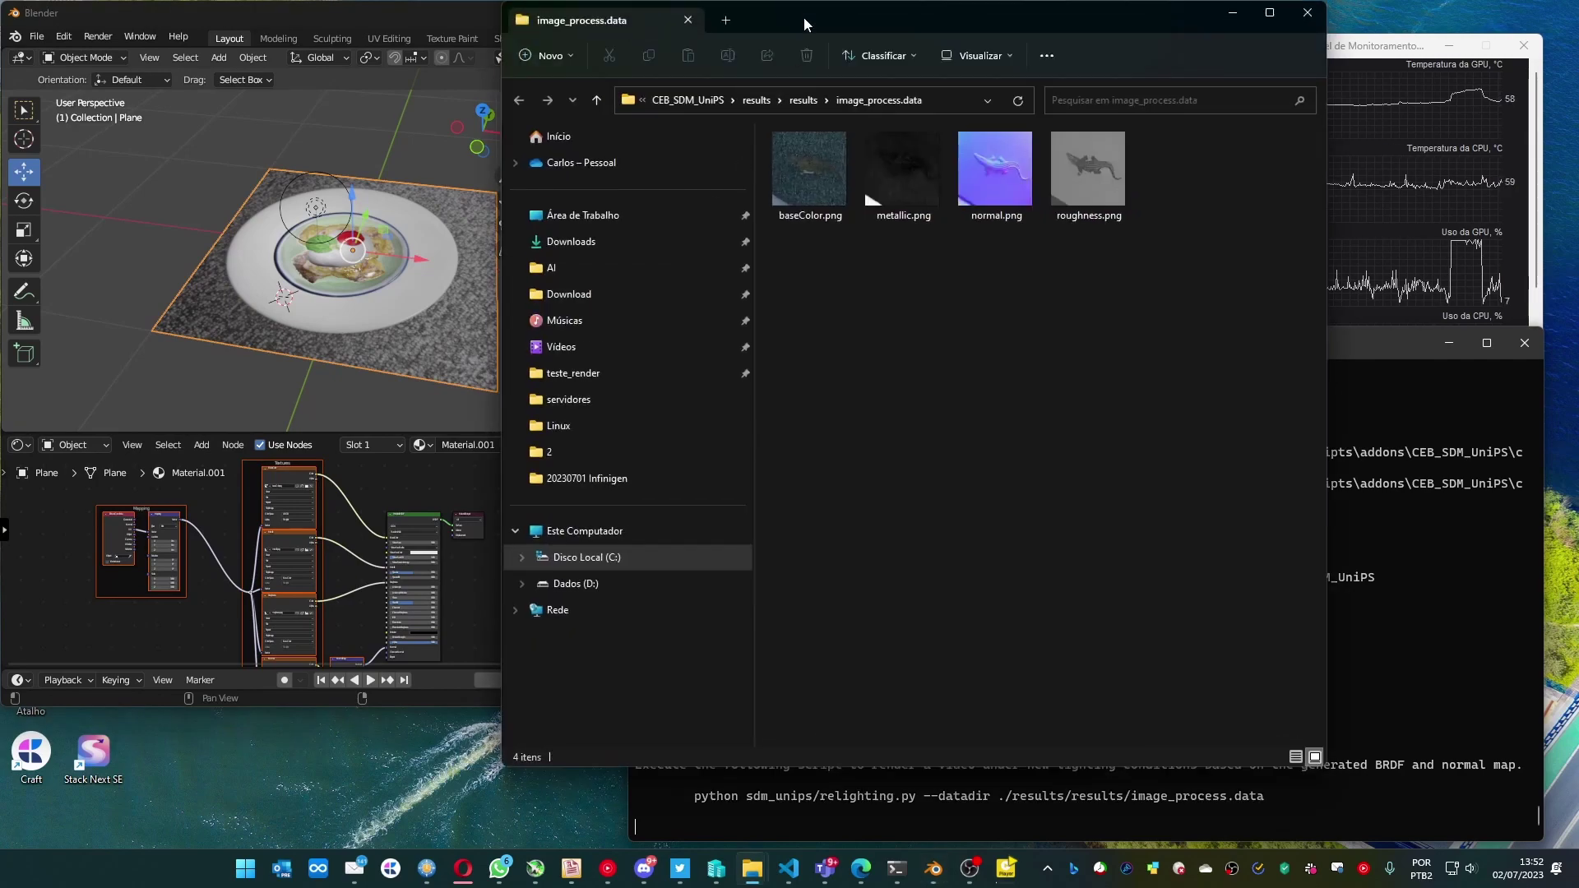
drag(804, 15, 924, 97)
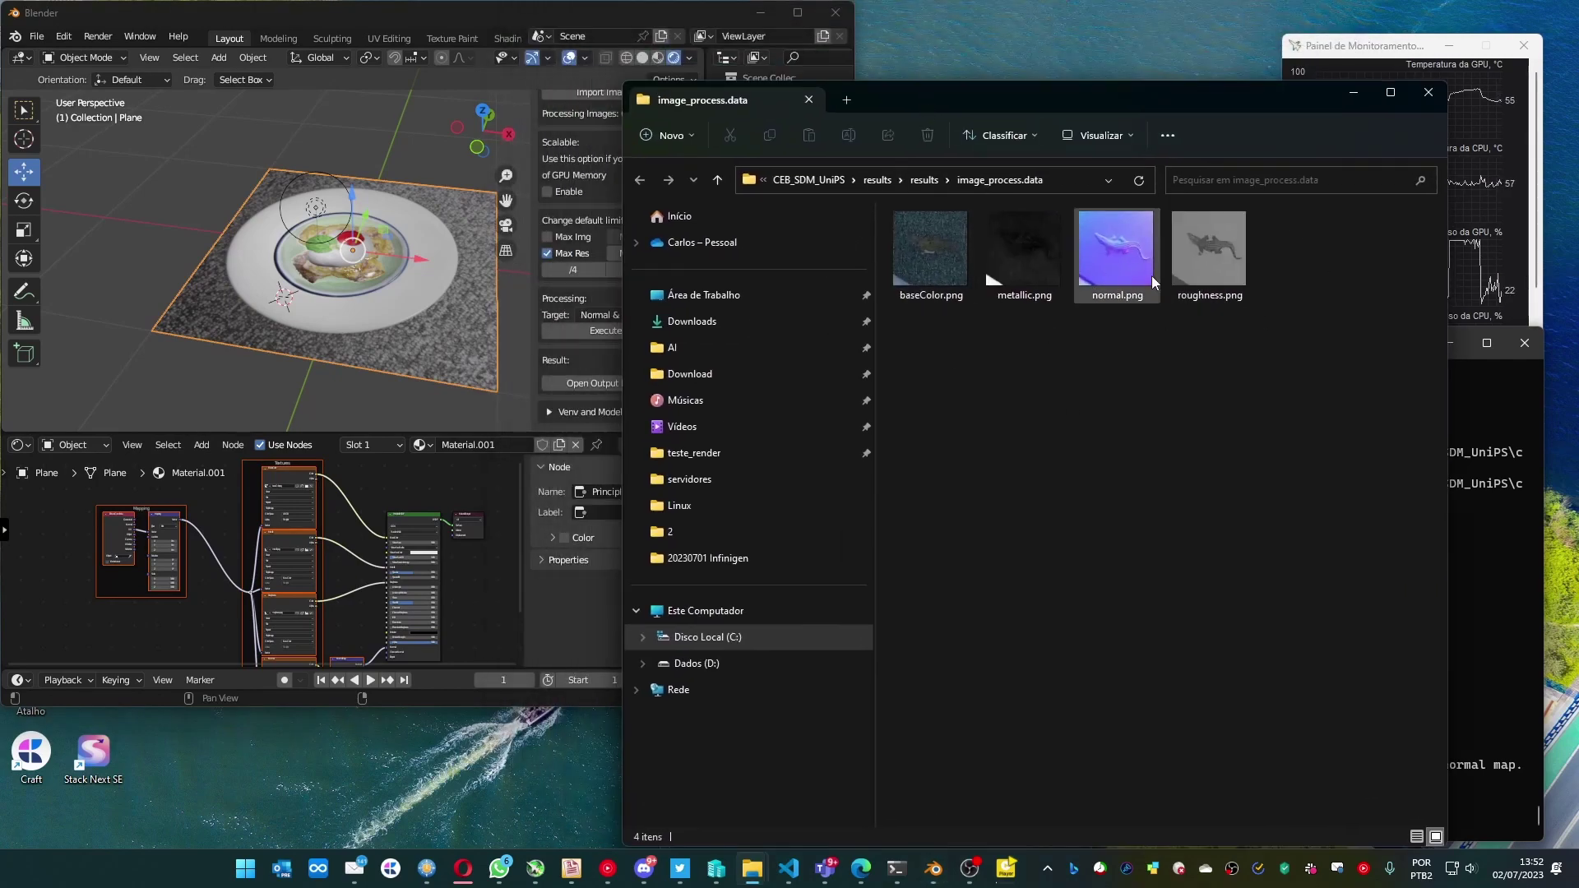
middle_drag(313, 248, 340, 269)
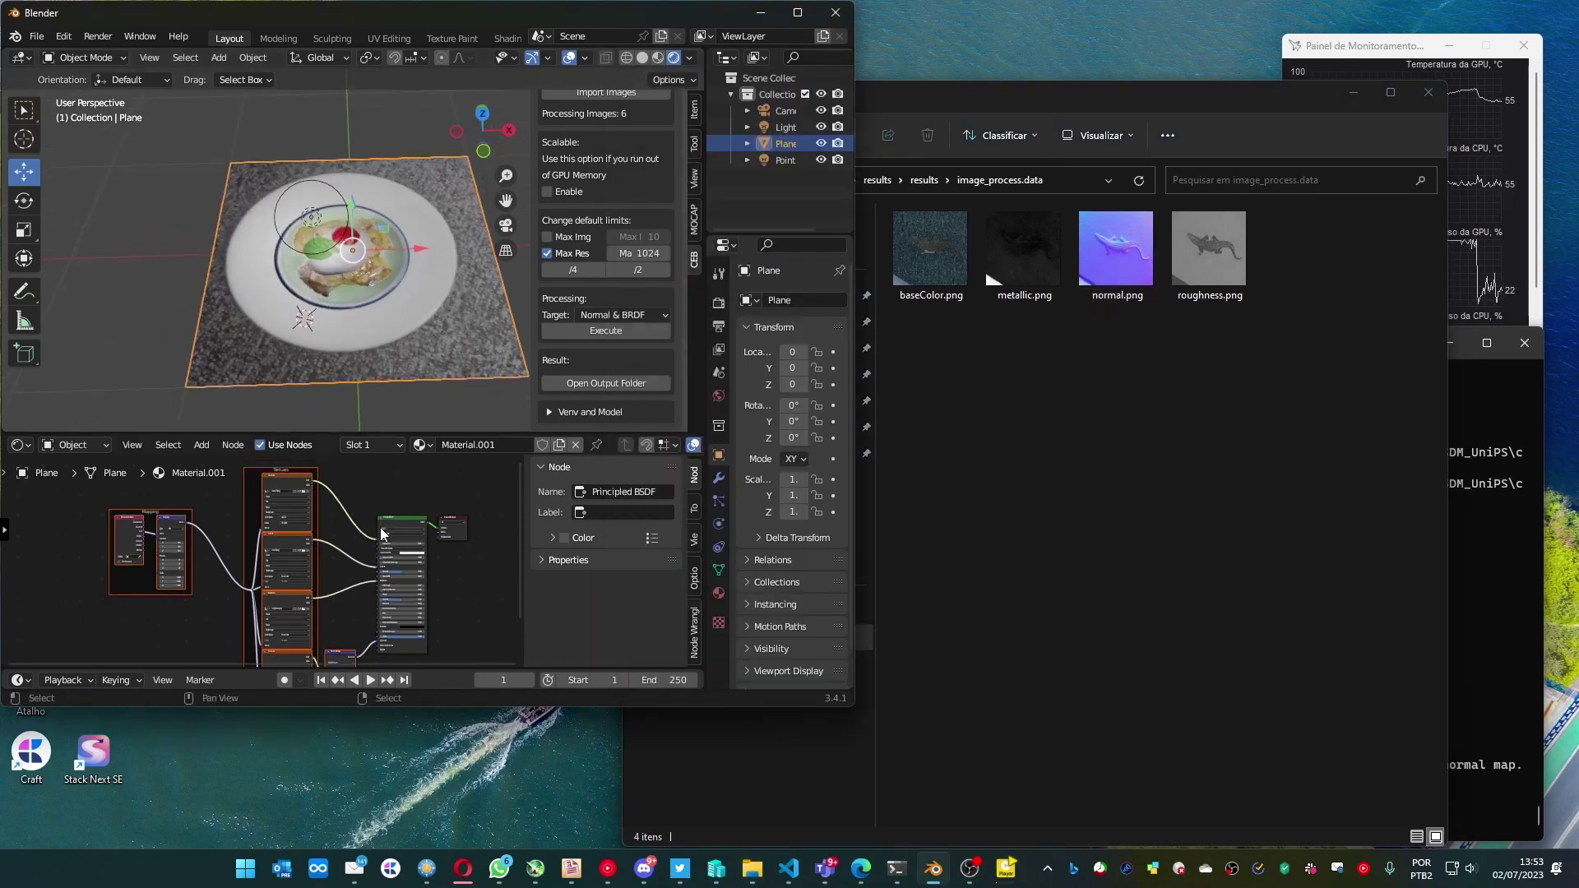
middle_drag(375, 522, 338, 525)
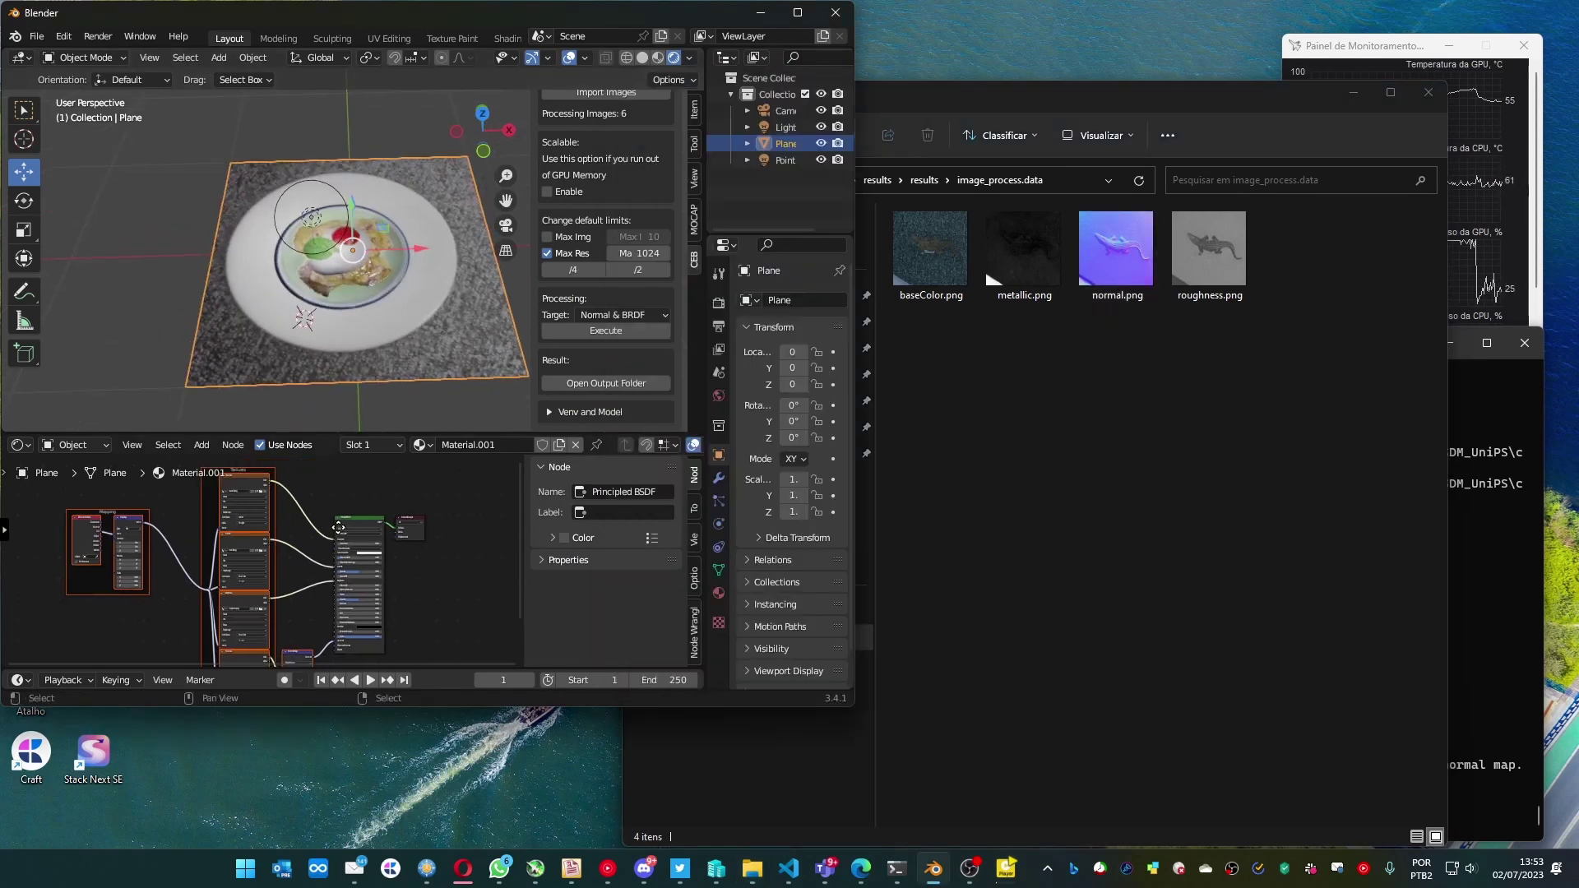
Add a second material slot to the plane with a new Material.002
click(719, 592)
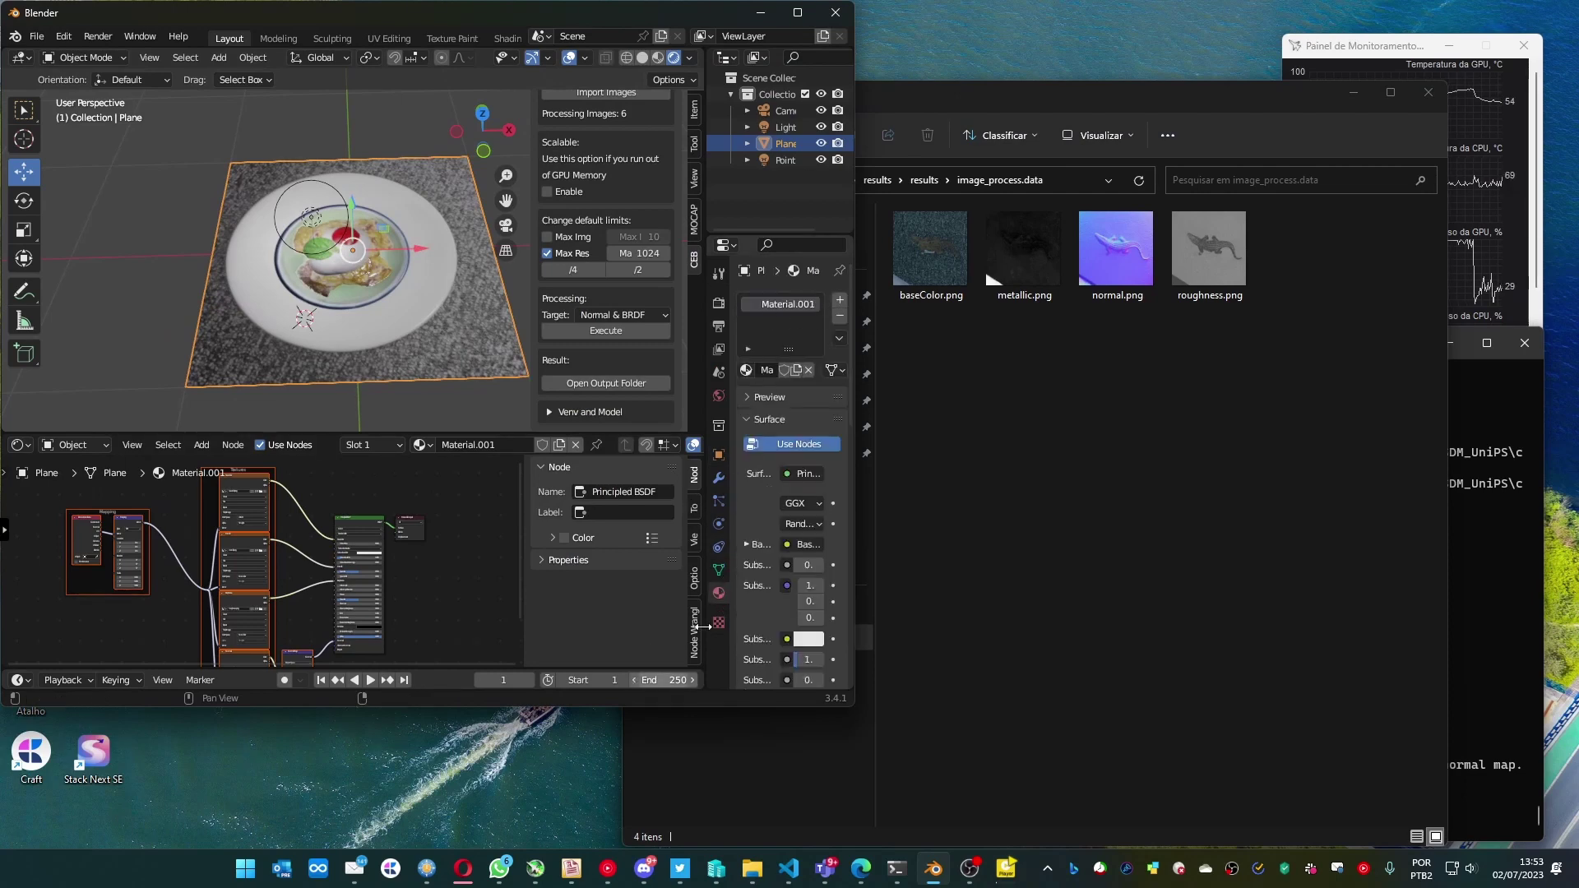
click(840, 304)
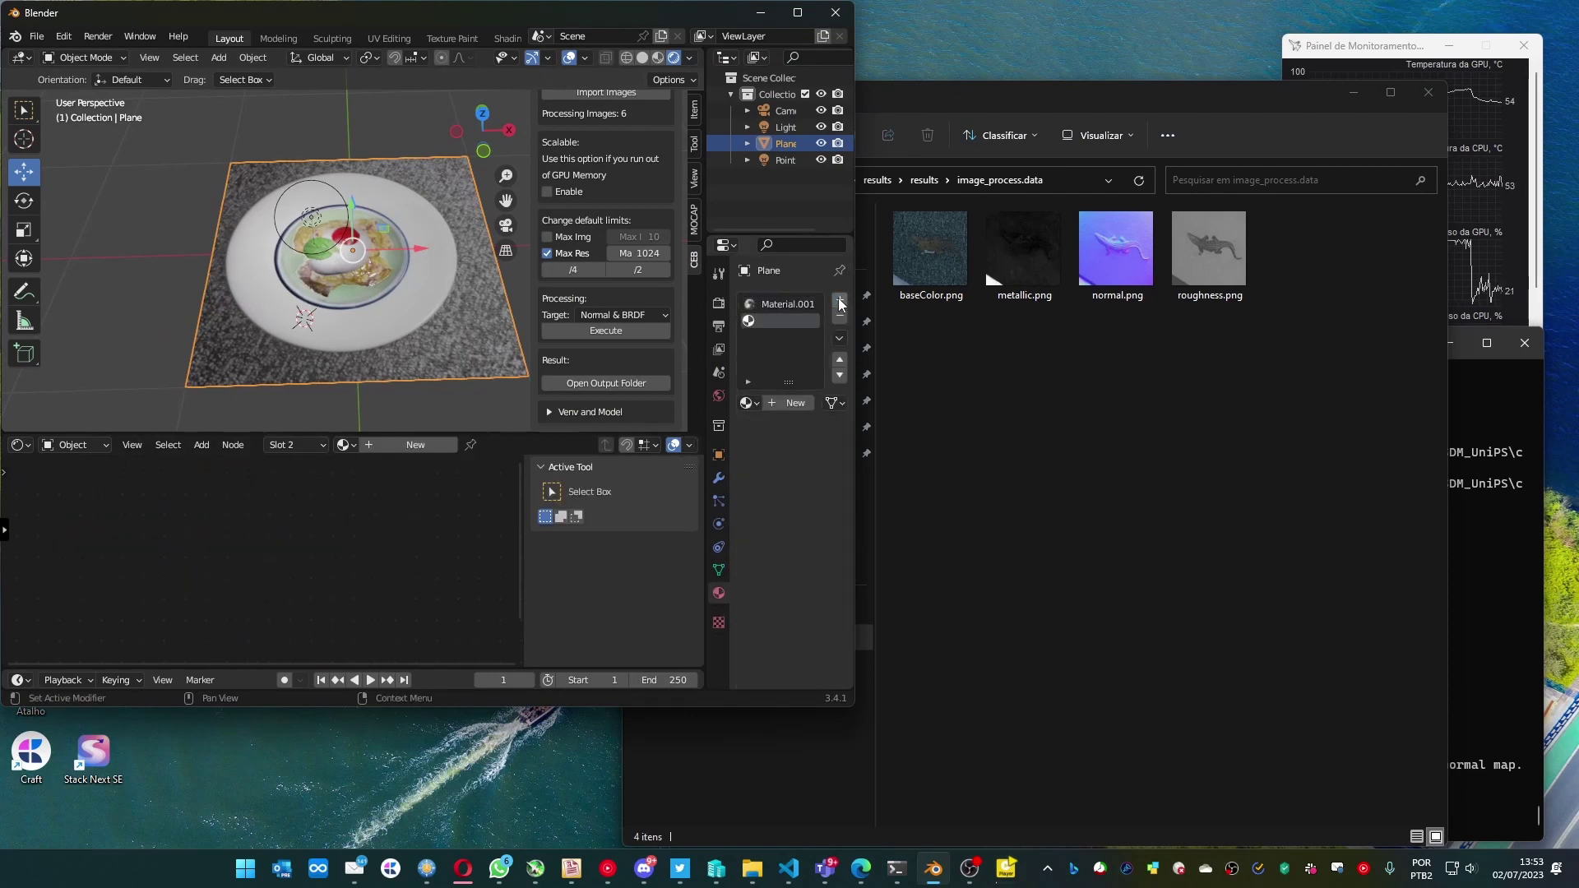
click(793, 402)
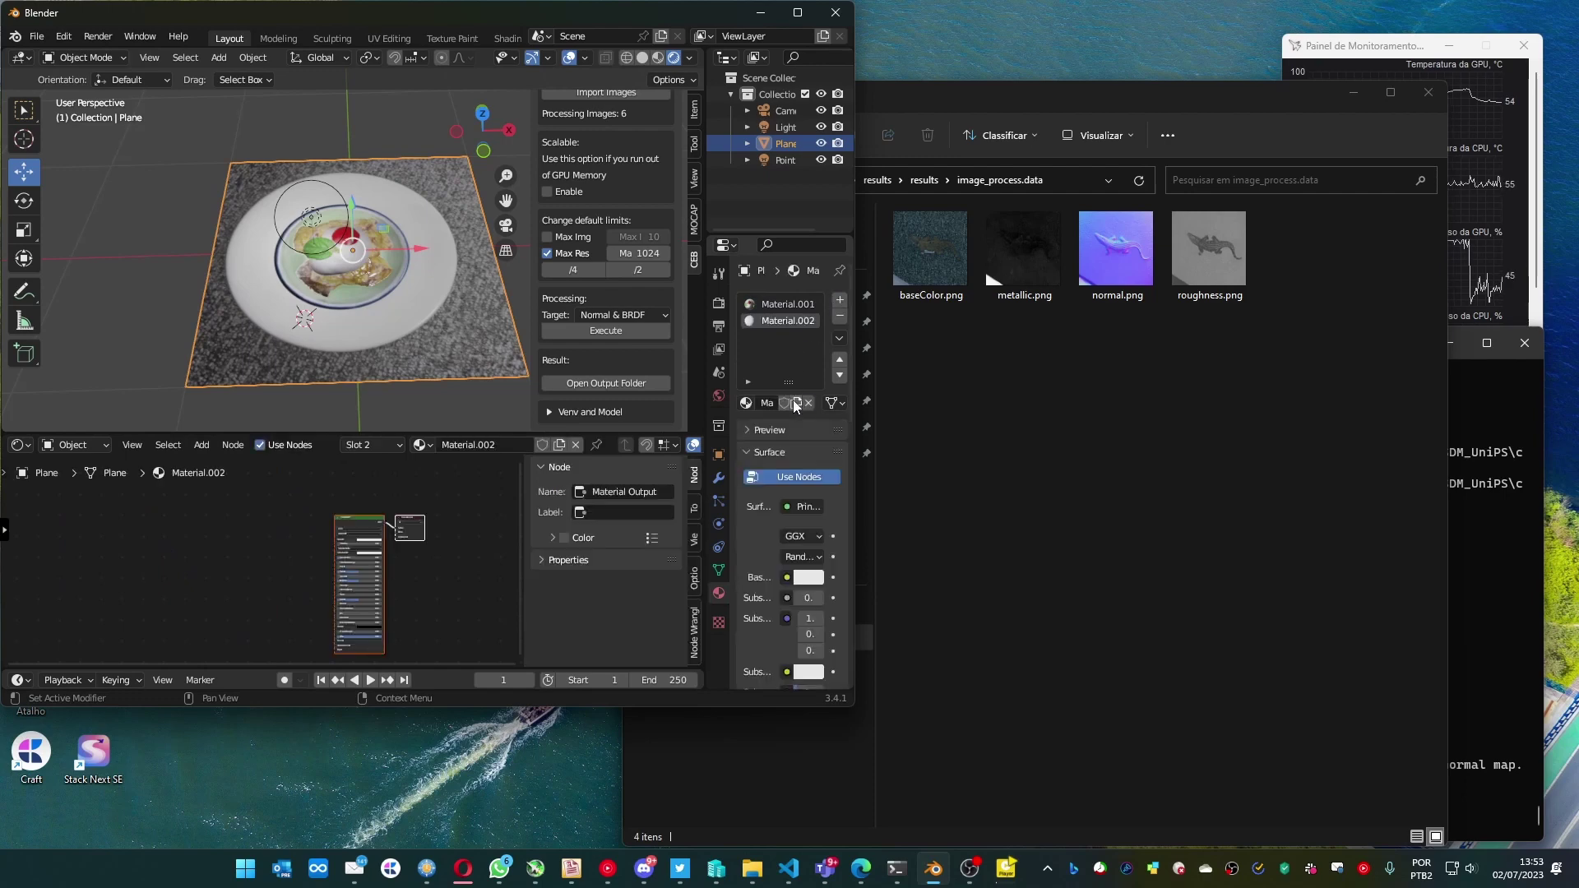
Wire the baseColor, metallic, normal and roughness PNGs into Principled BSDF via Node Wrangler
click(347, 525)
scroll(350, 549, up, 2)
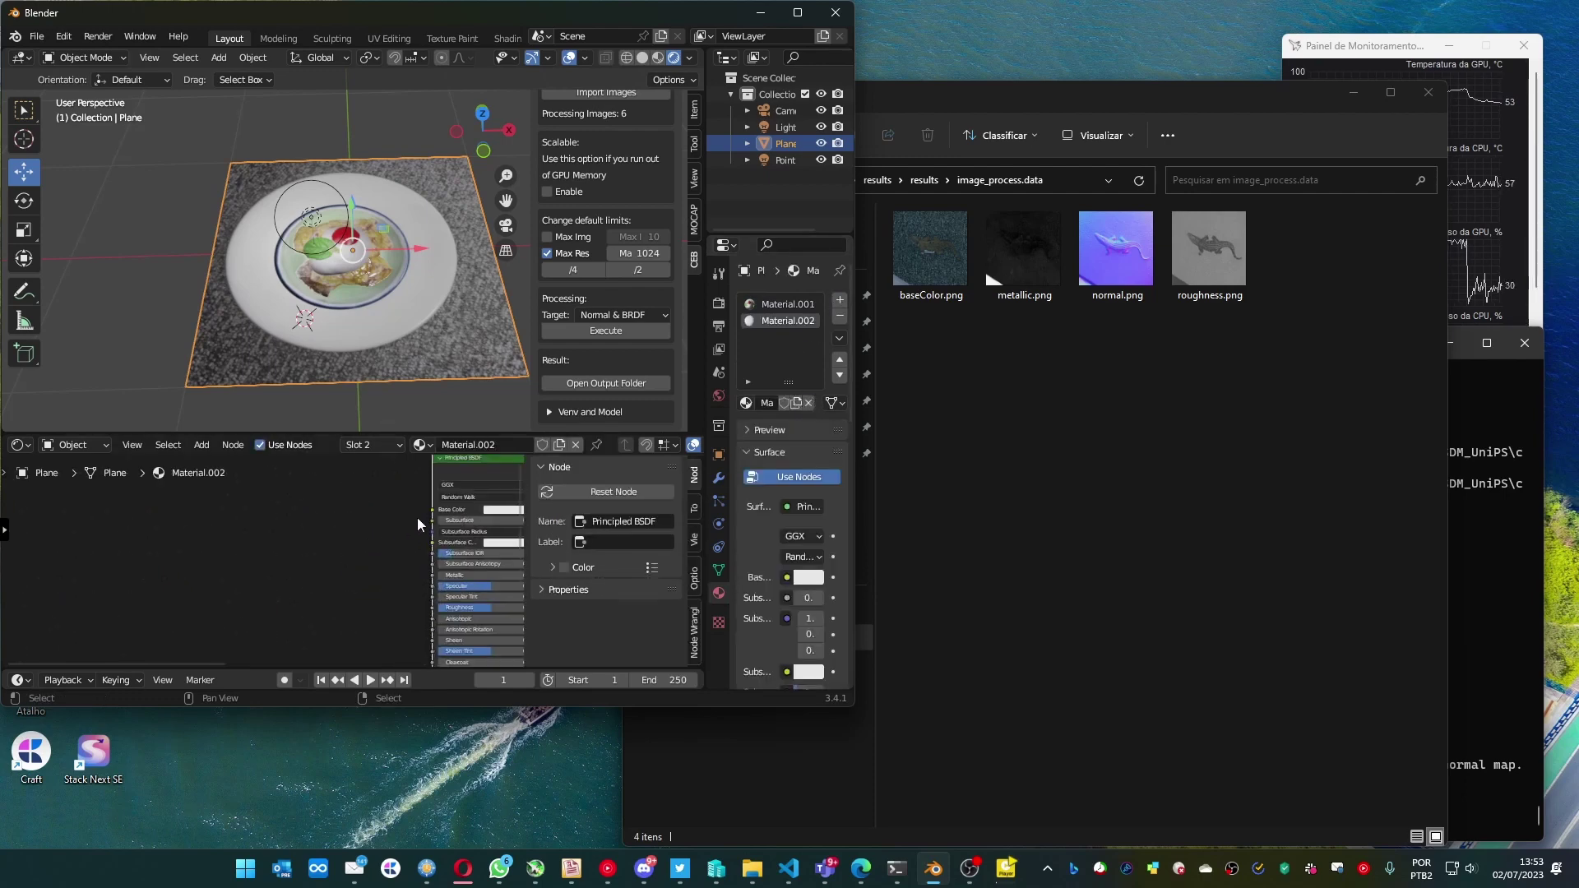
scroll(416, 518, up, 2)
scroll(294, 588, up, 2)
middle_drag(364, 554, 356, 549)
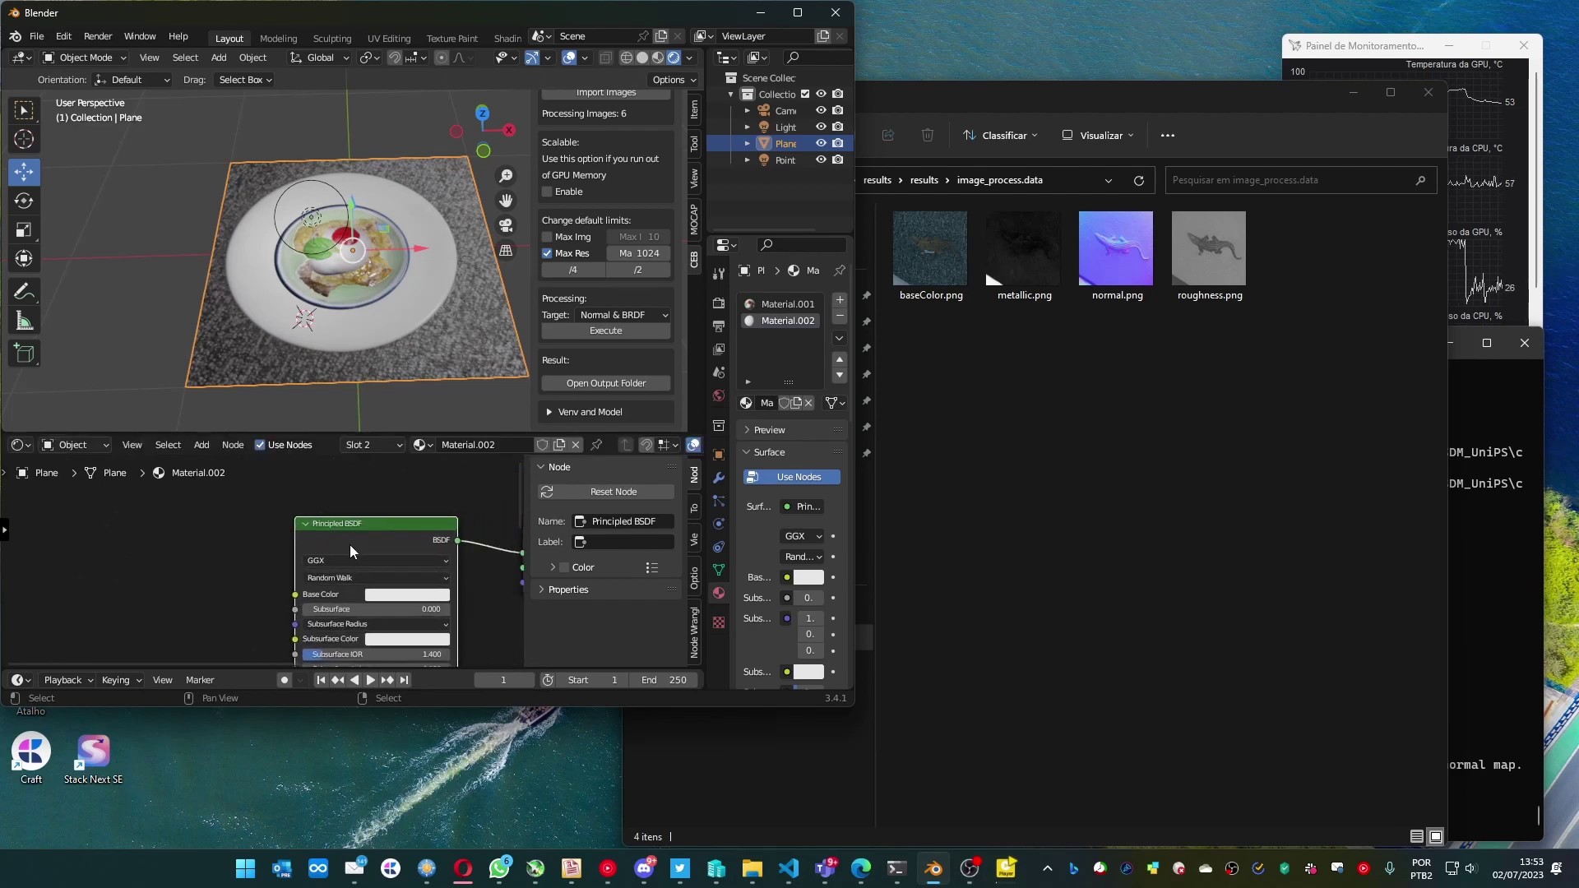
scroll(351, 533, down, 1)
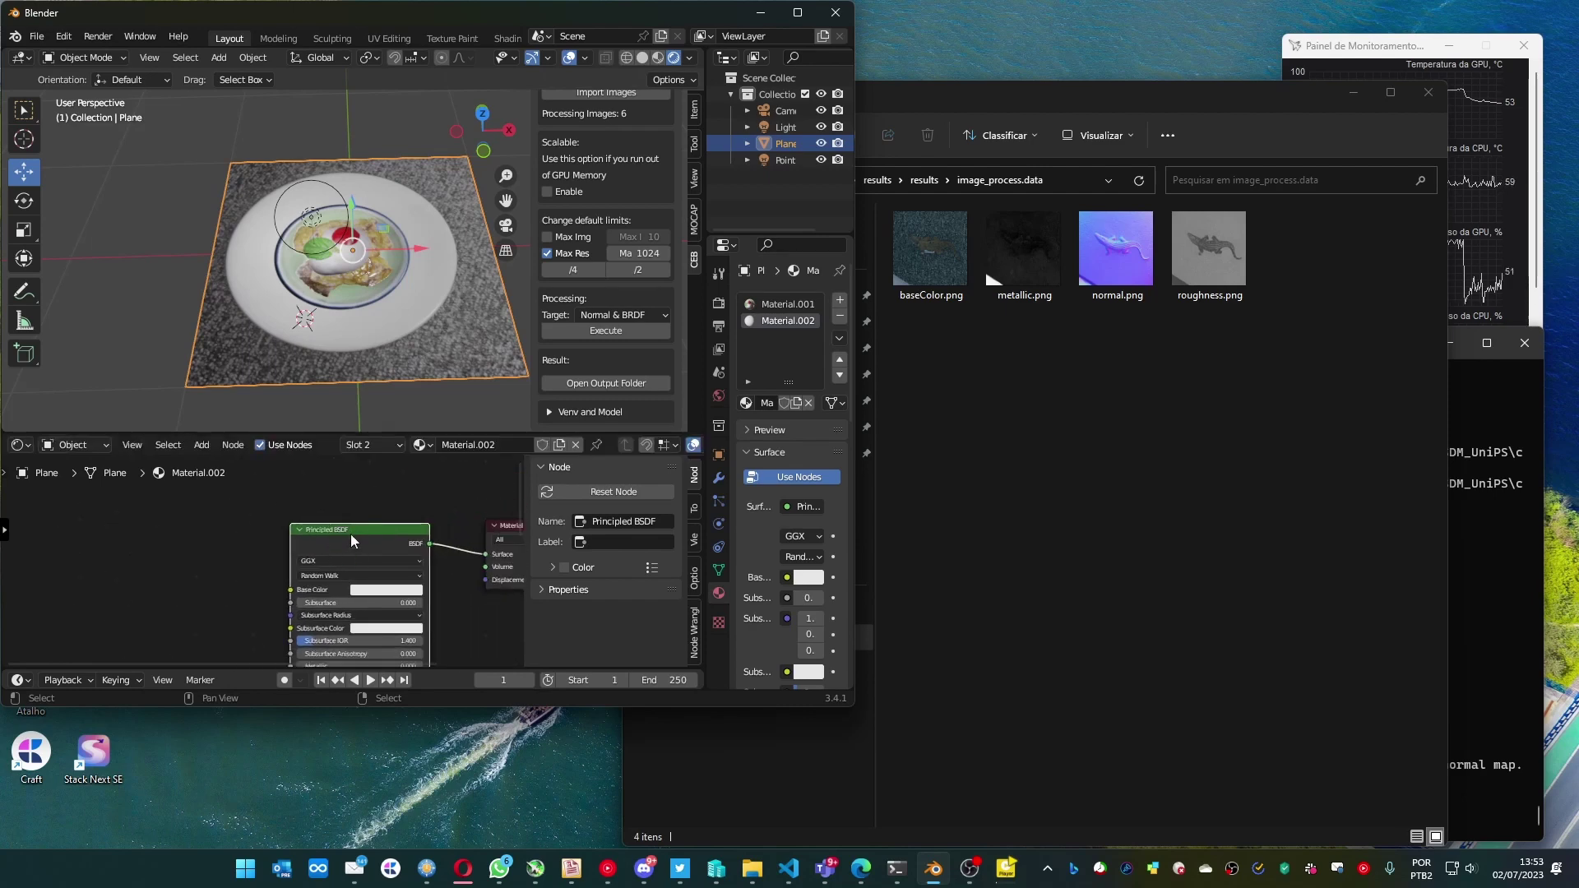
key(ctrl+shift+t)
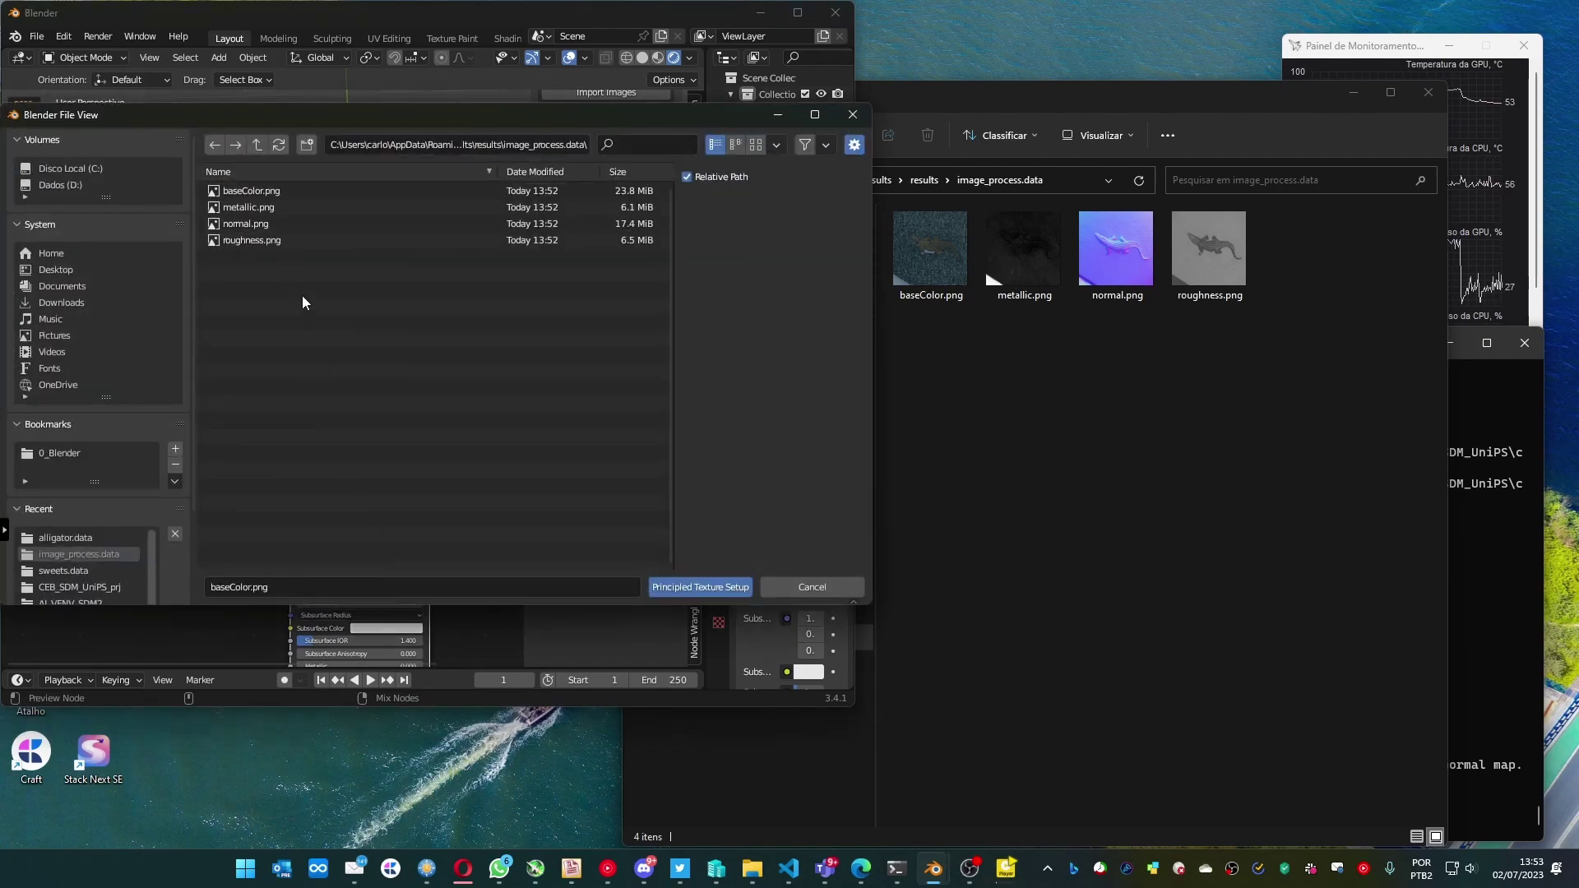
drag(303, 296, 236, 185)
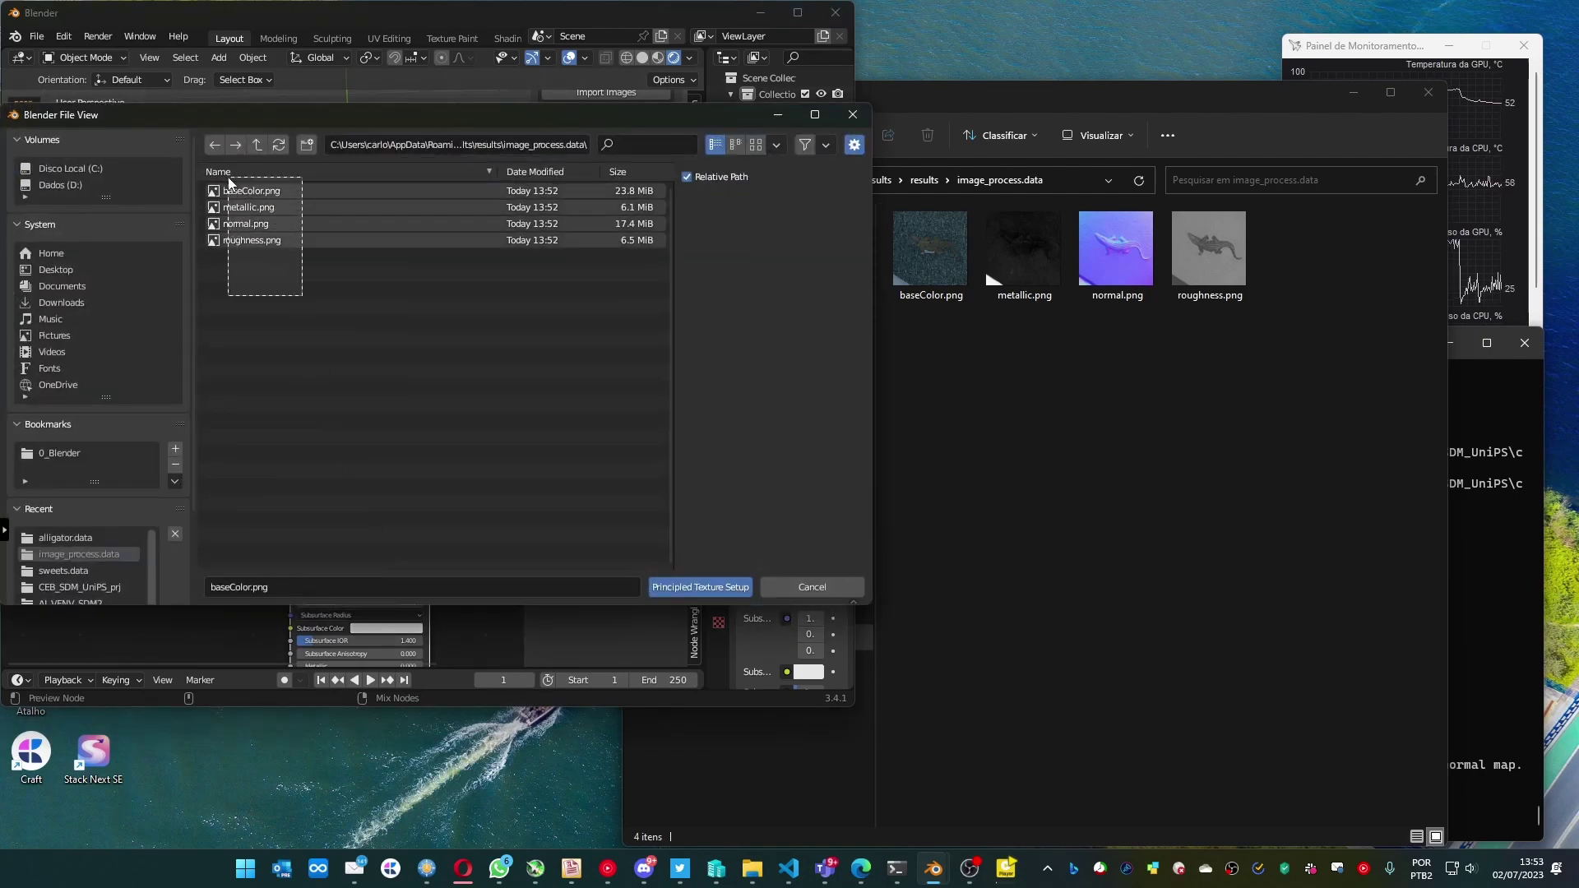
click(669, 587)
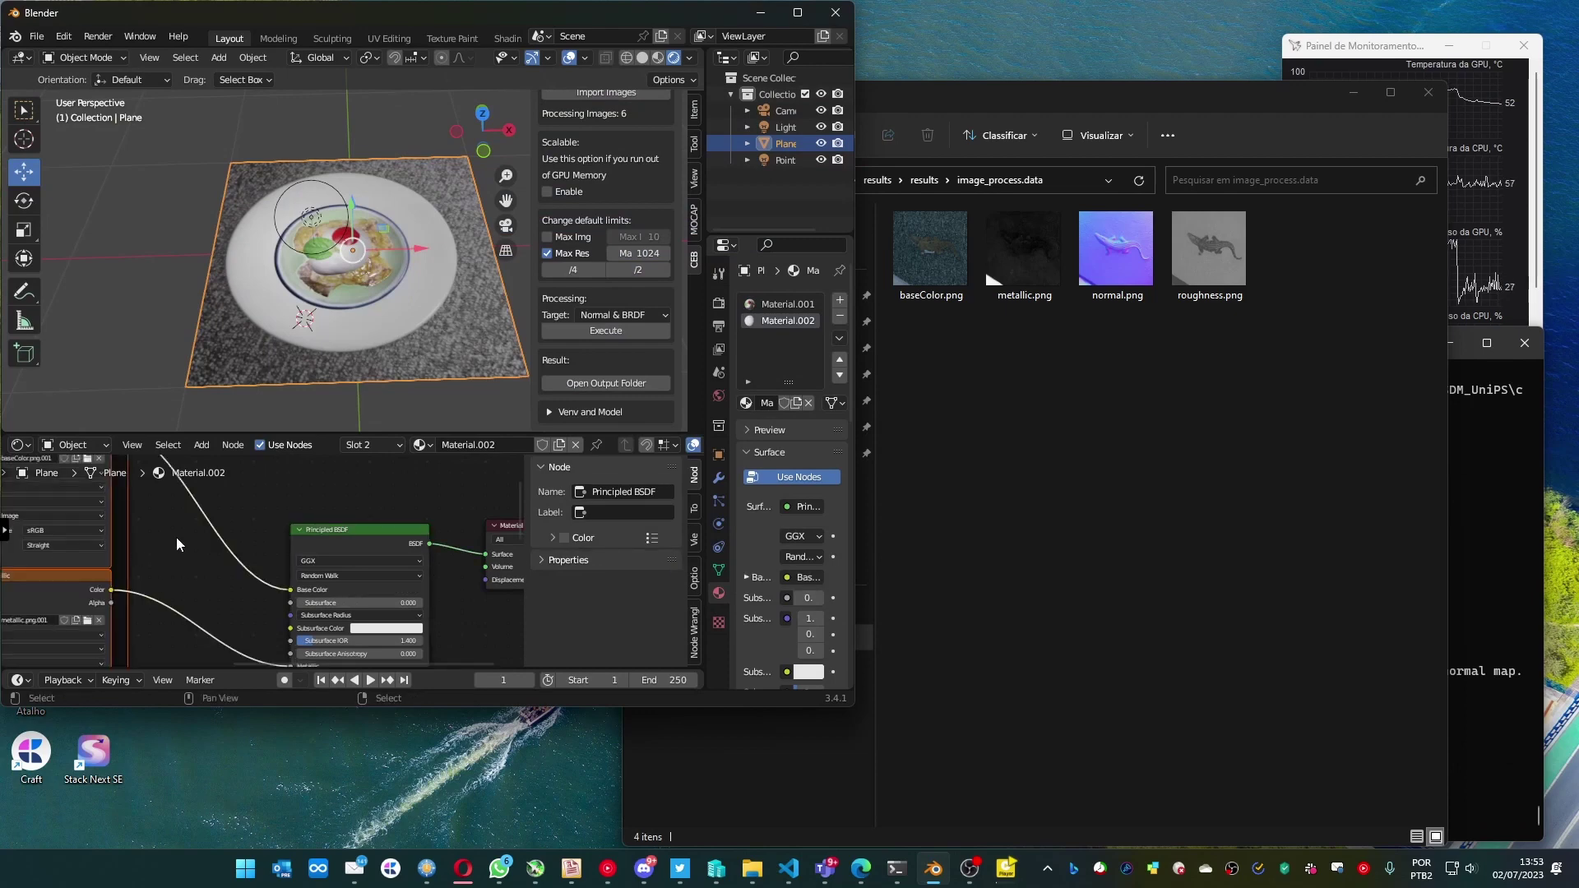
scroll(176, 536, down, 2)
scroll(210, 549, down, 2)
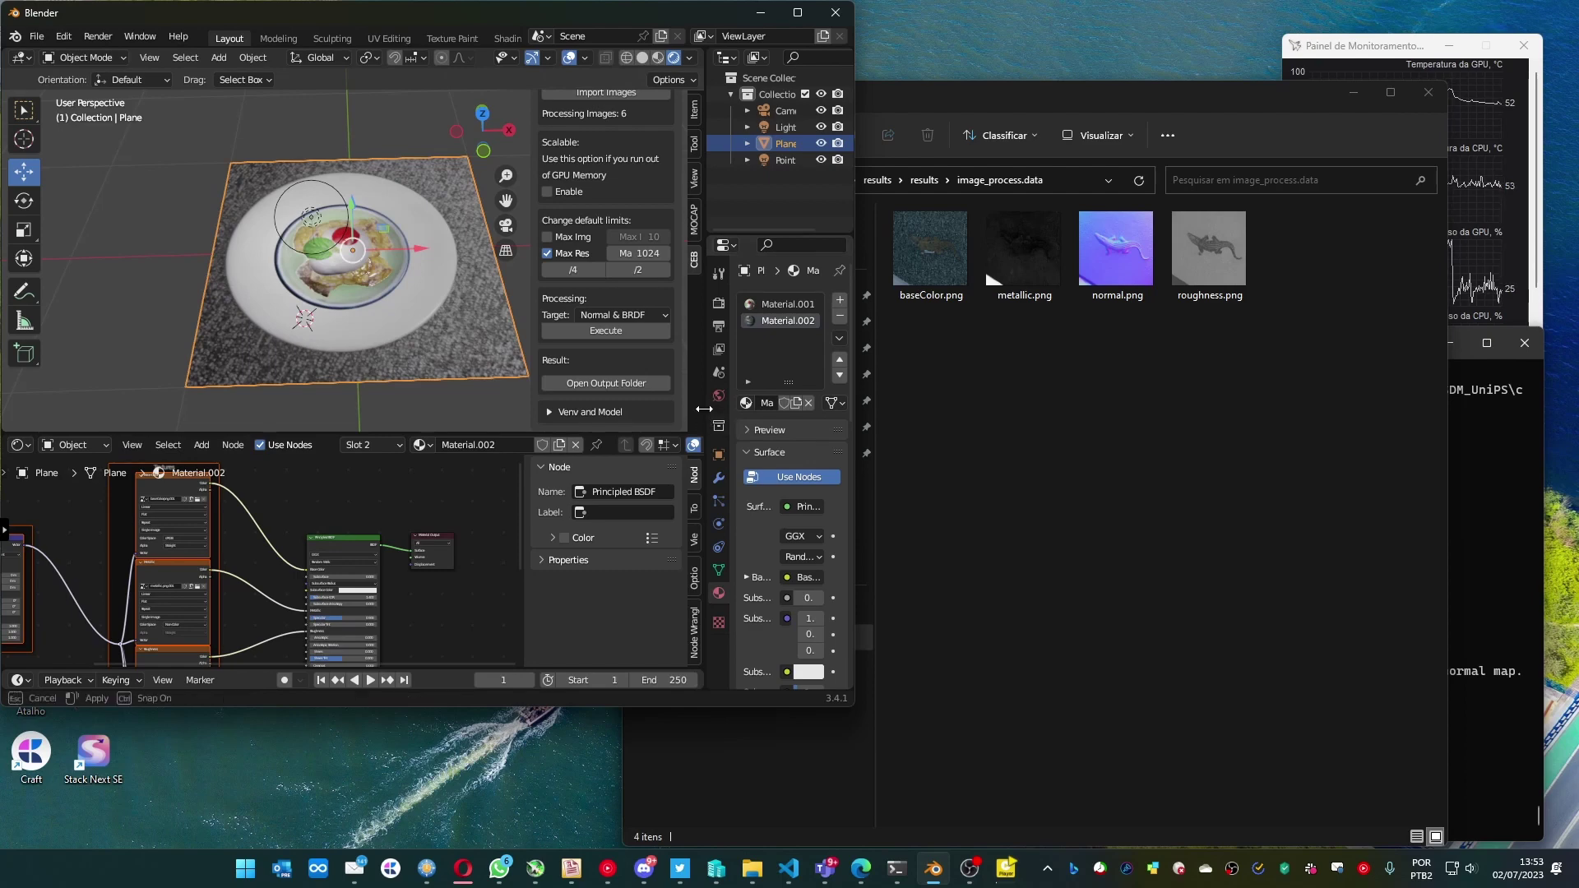
Assign Material.002 to the plane's faces in Edit Mode, then return to Object Mode
drag(702, 426, 659, 426)
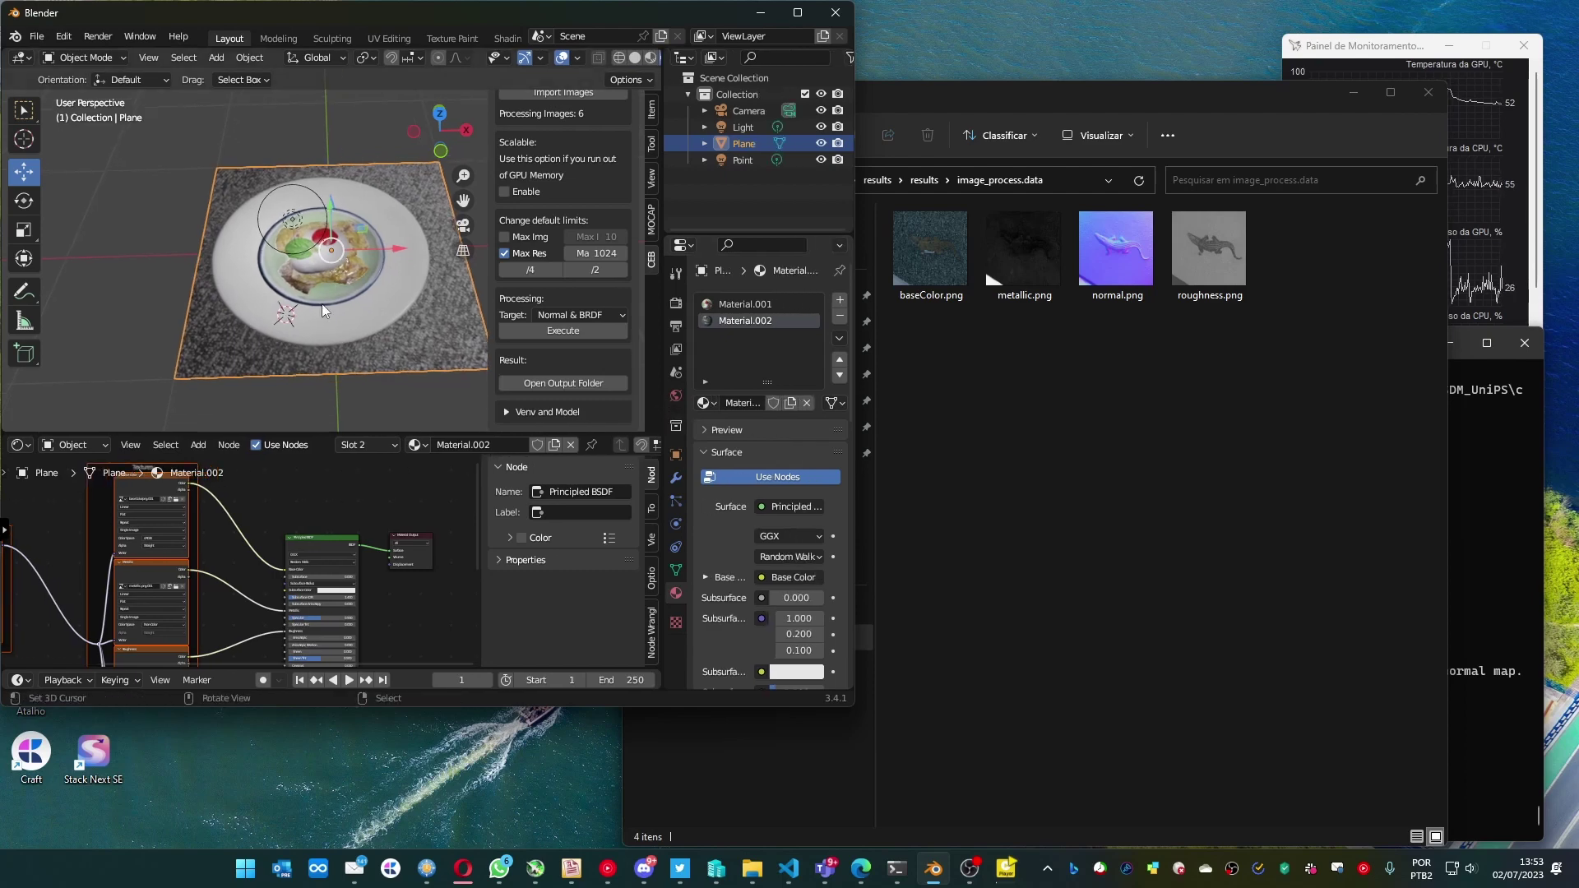
click(83, 62)
click(134, 118)
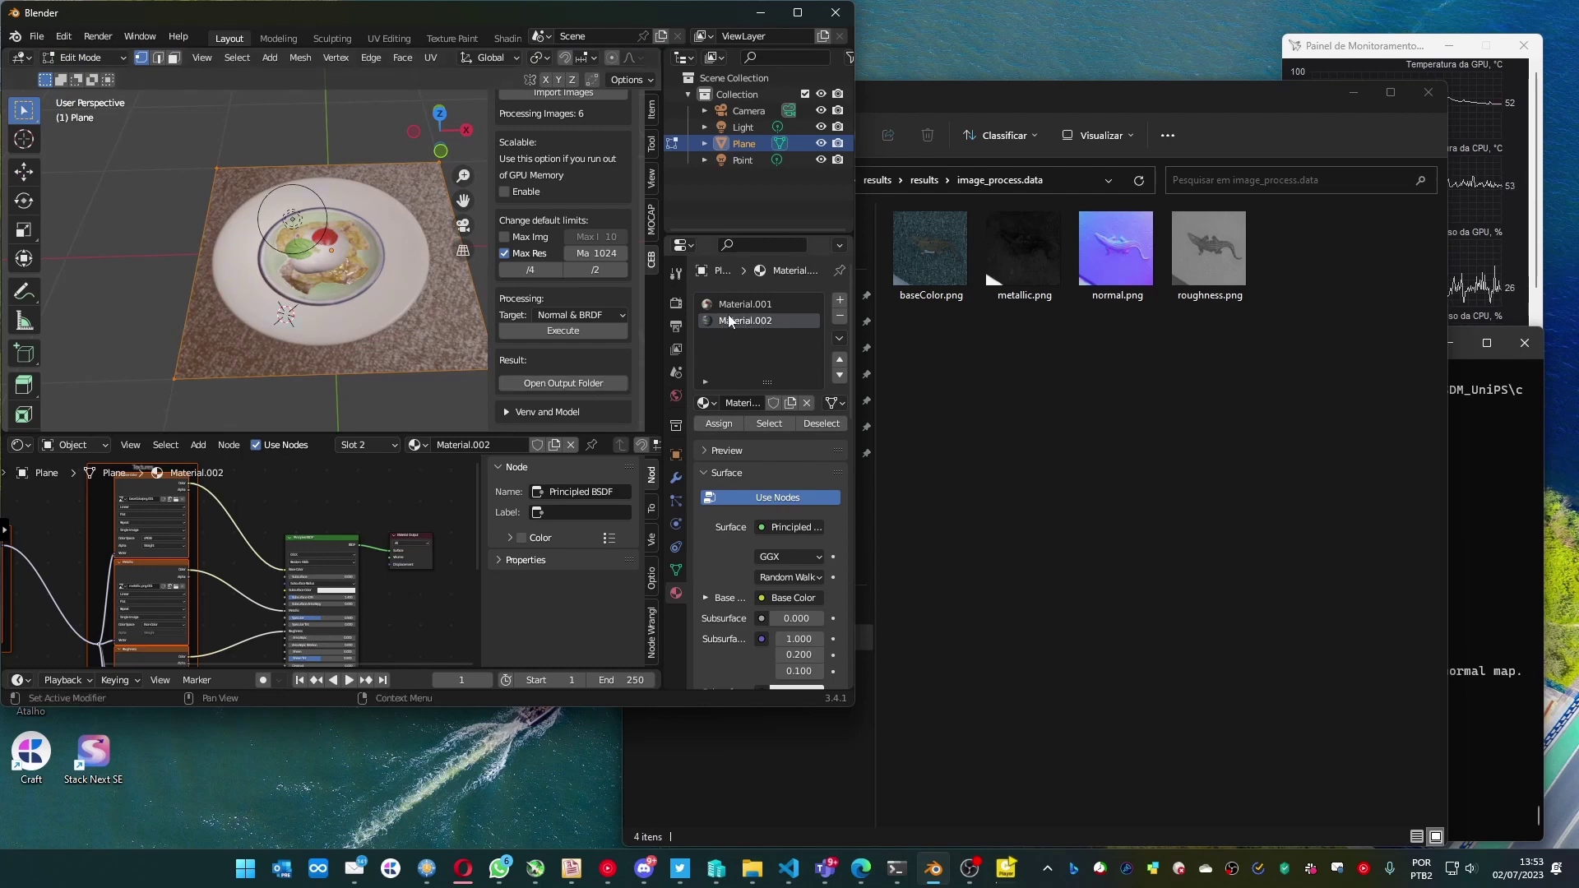
click(716, 424)
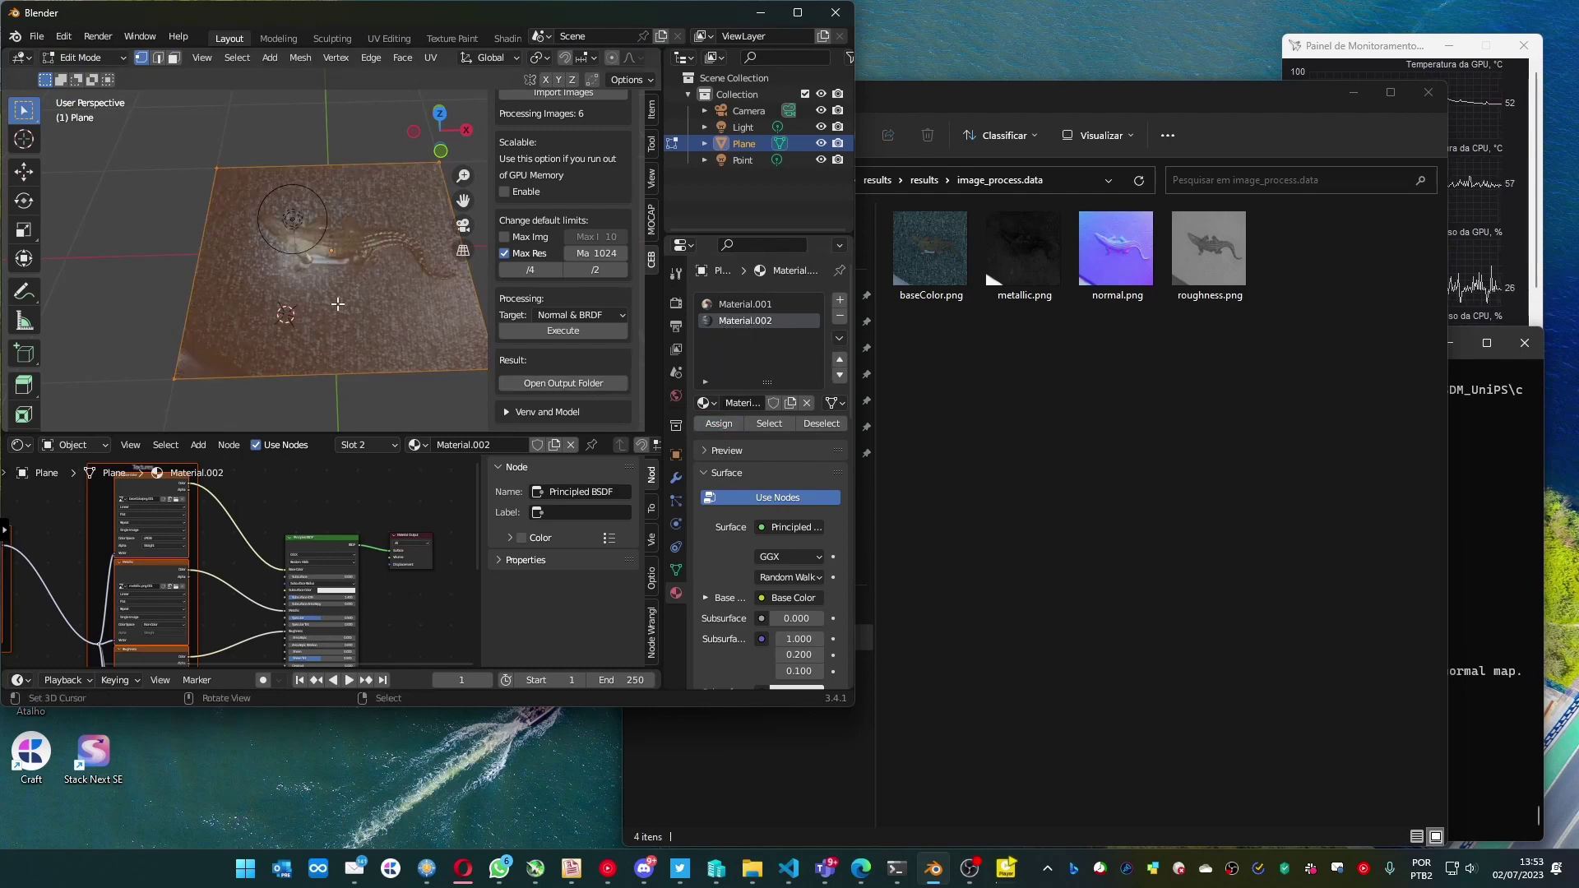
key(Tab)
scroll(307, 284, up, 4)
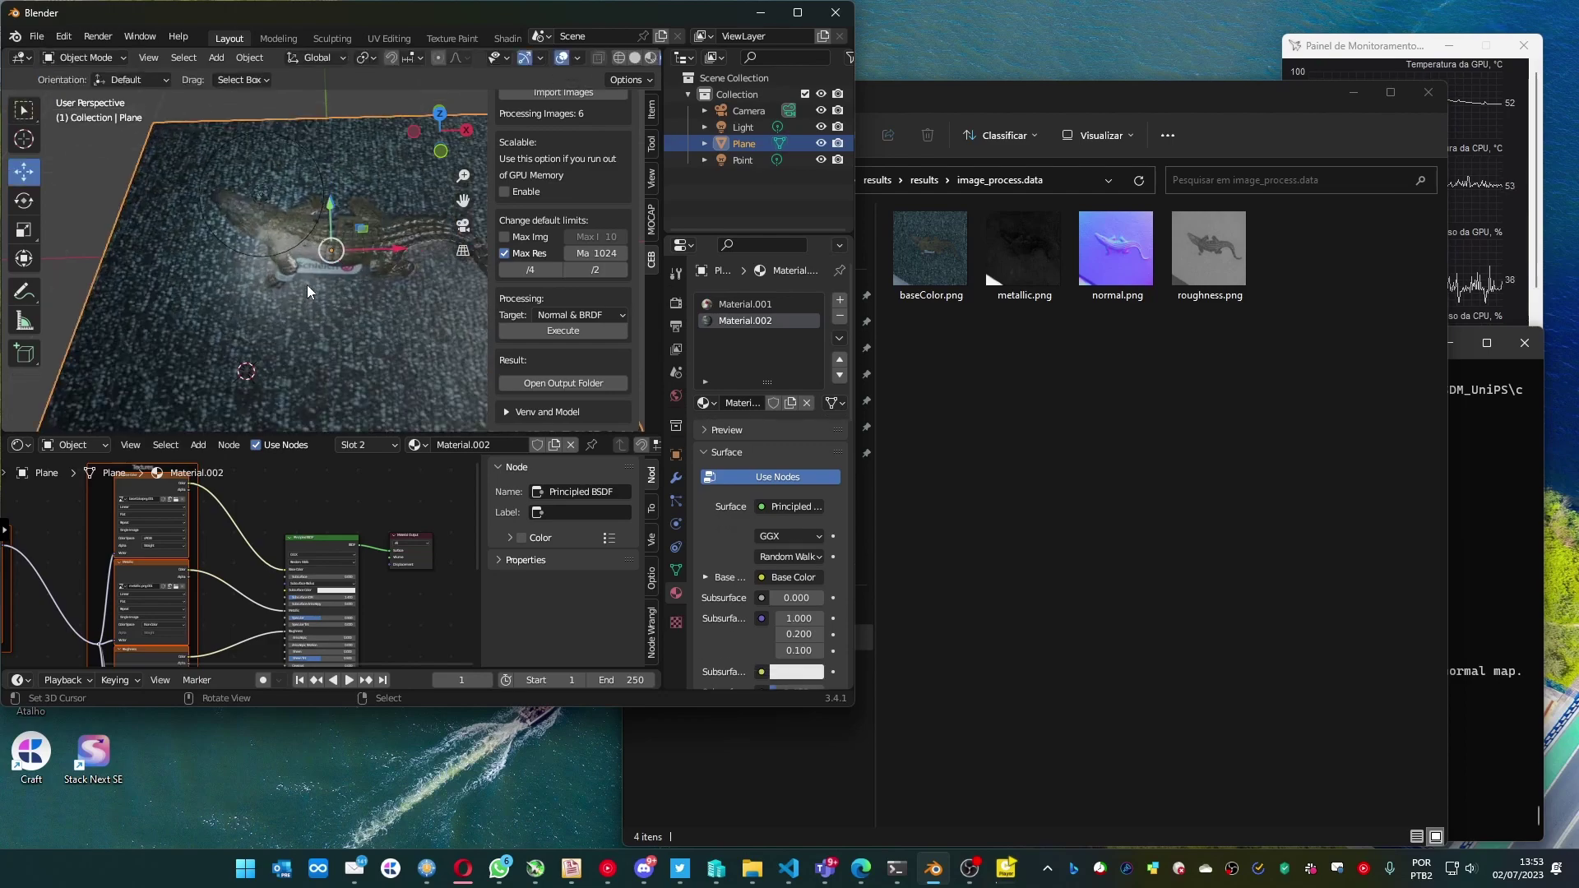
middle_drag(309, 313, 320, 320)
scroll(341, 280, up, 3)
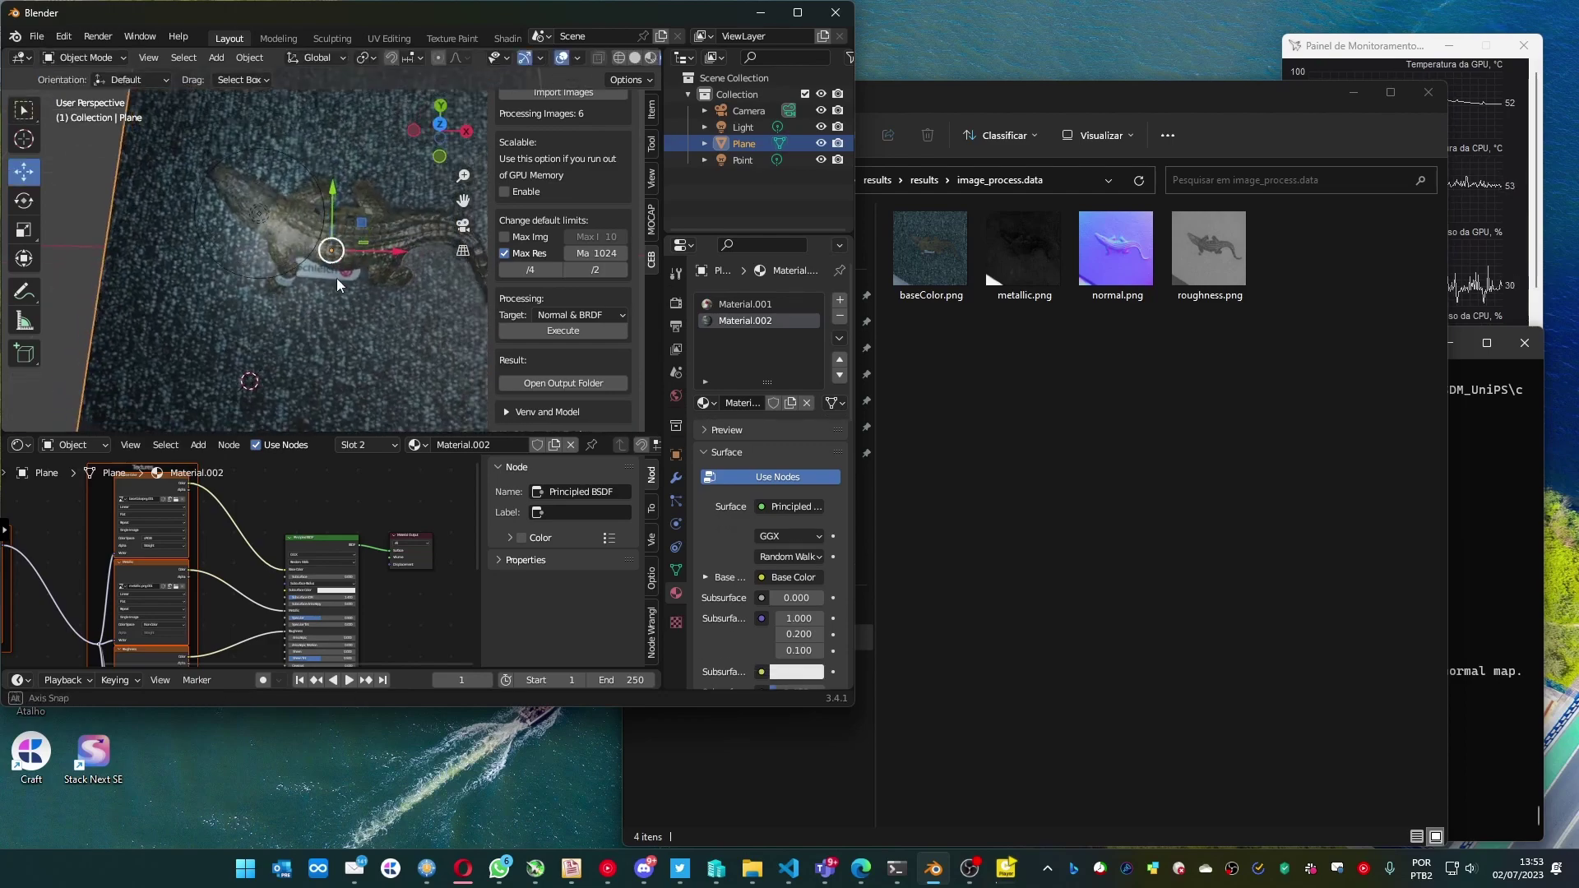
Nudge the plane, then reposition the point light to hover above the alligator
key(g)
click(294, 280)
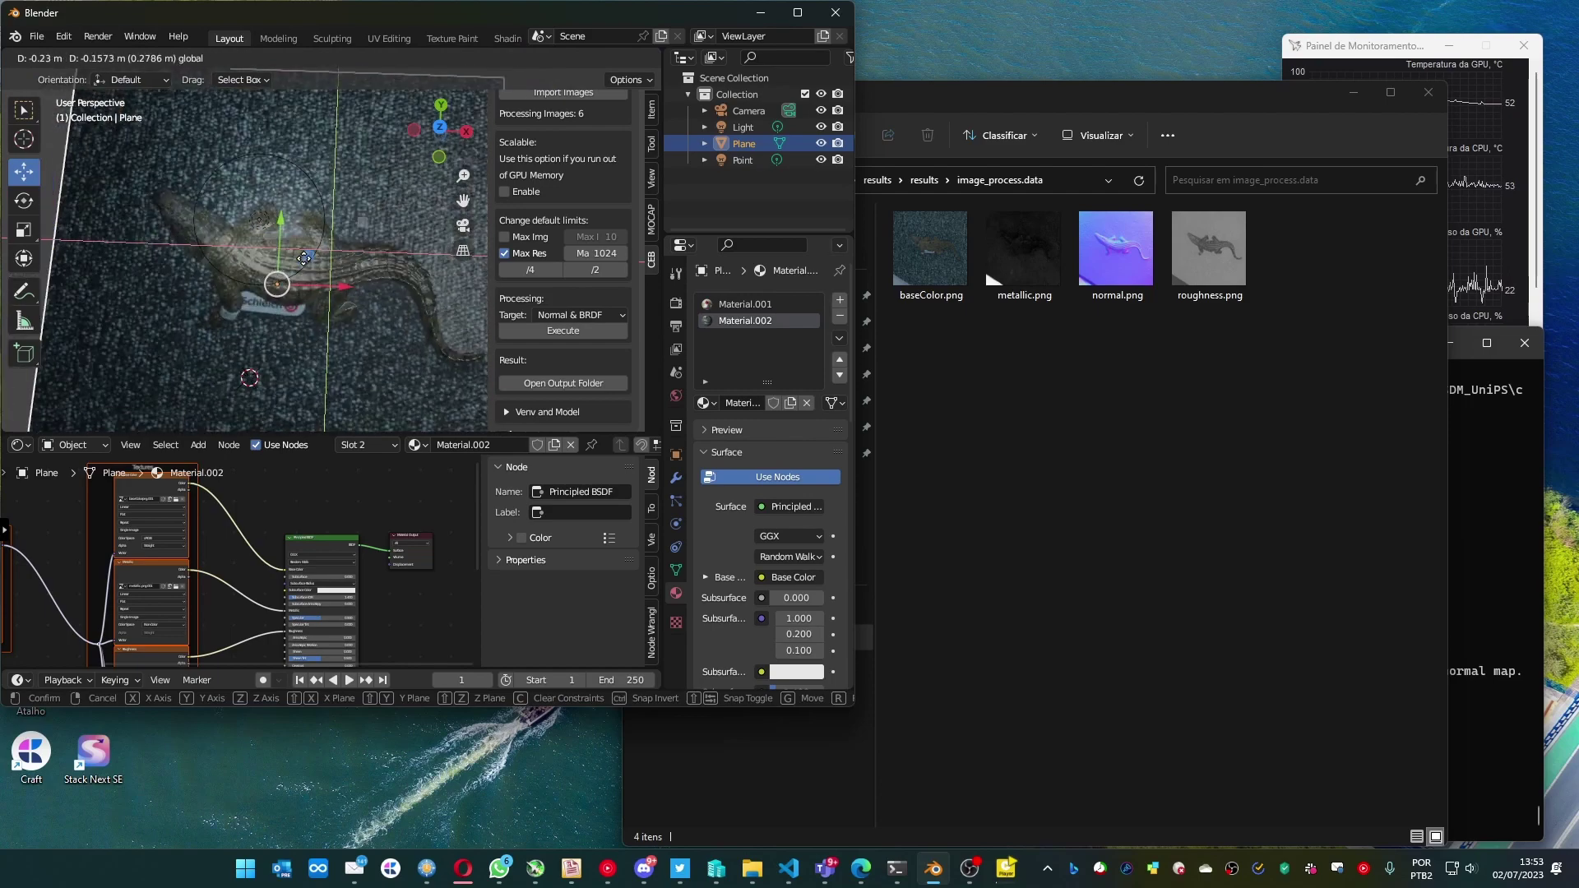
click(750, 159)
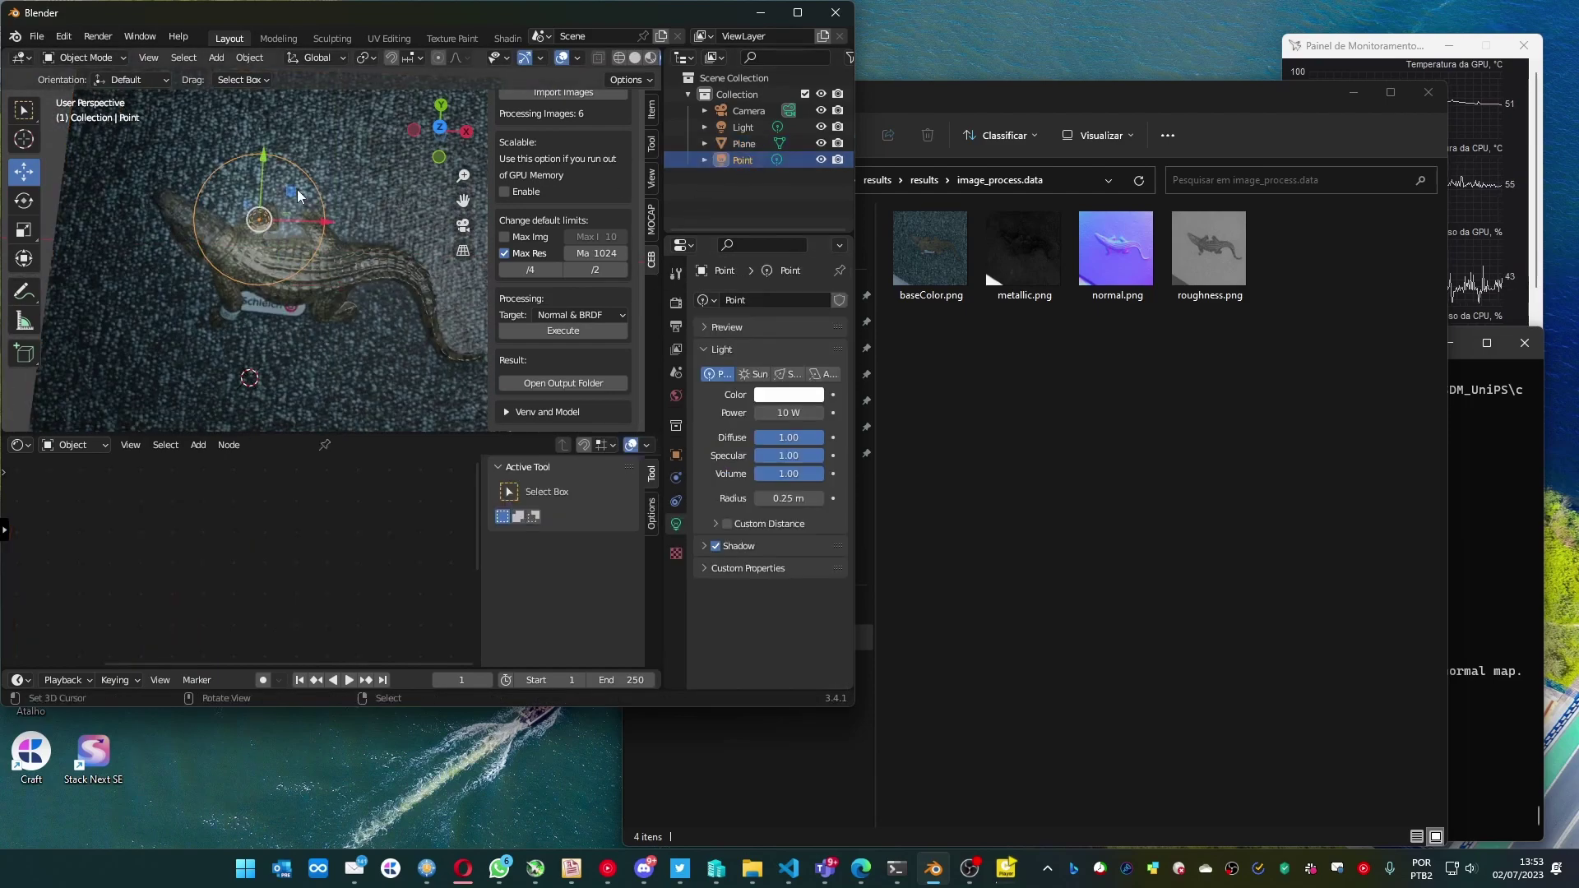
key(g)
click(429, 257)
scroll(429, 257, down, 1)
key(g)
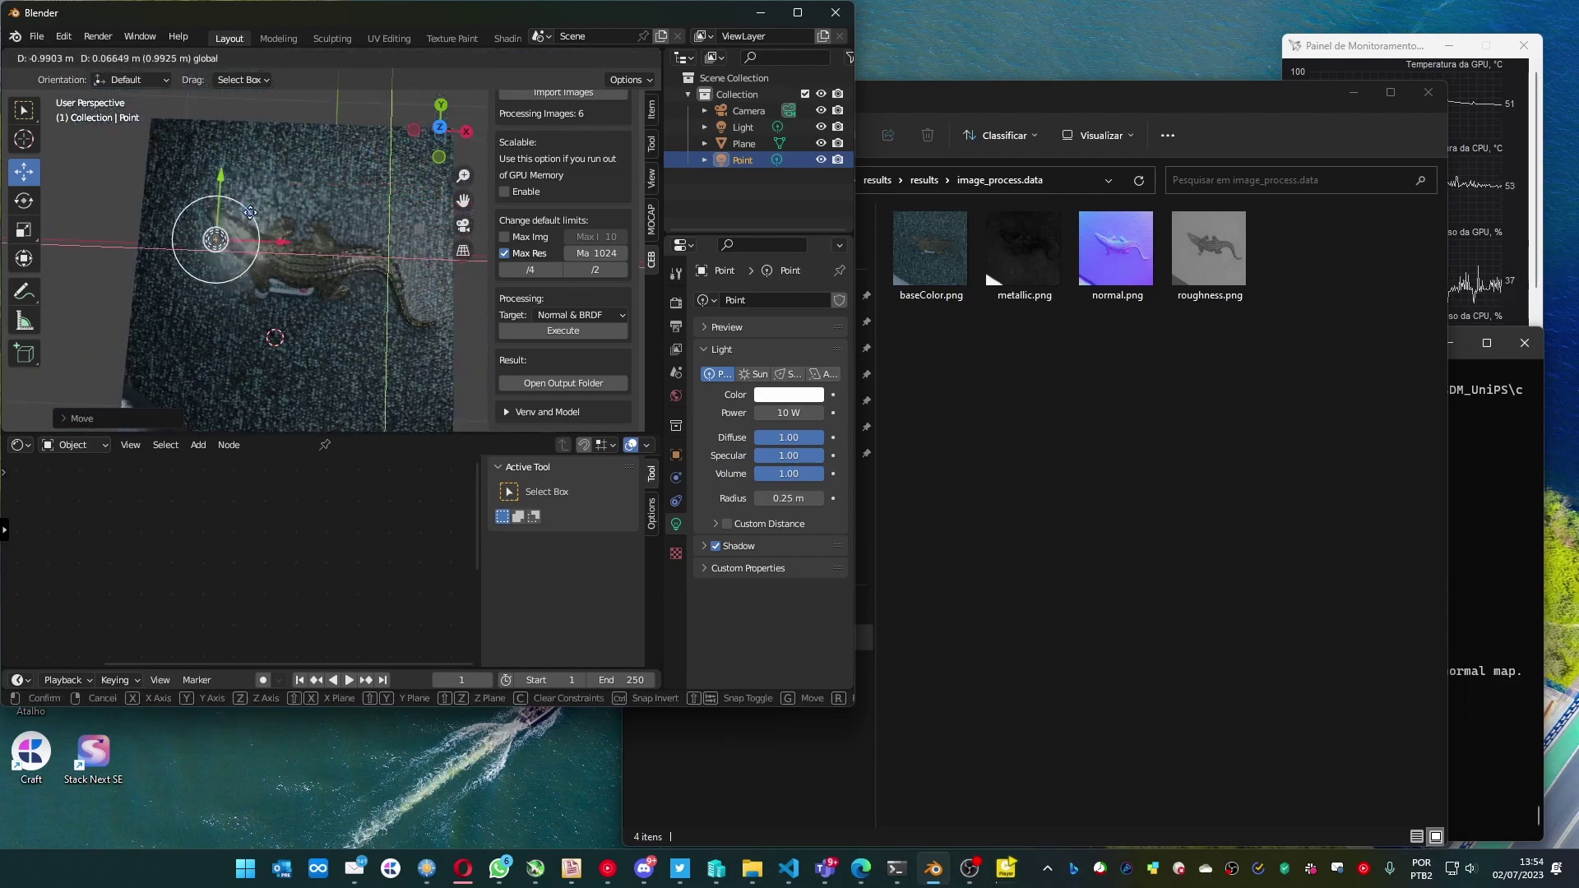
click(308, 260)
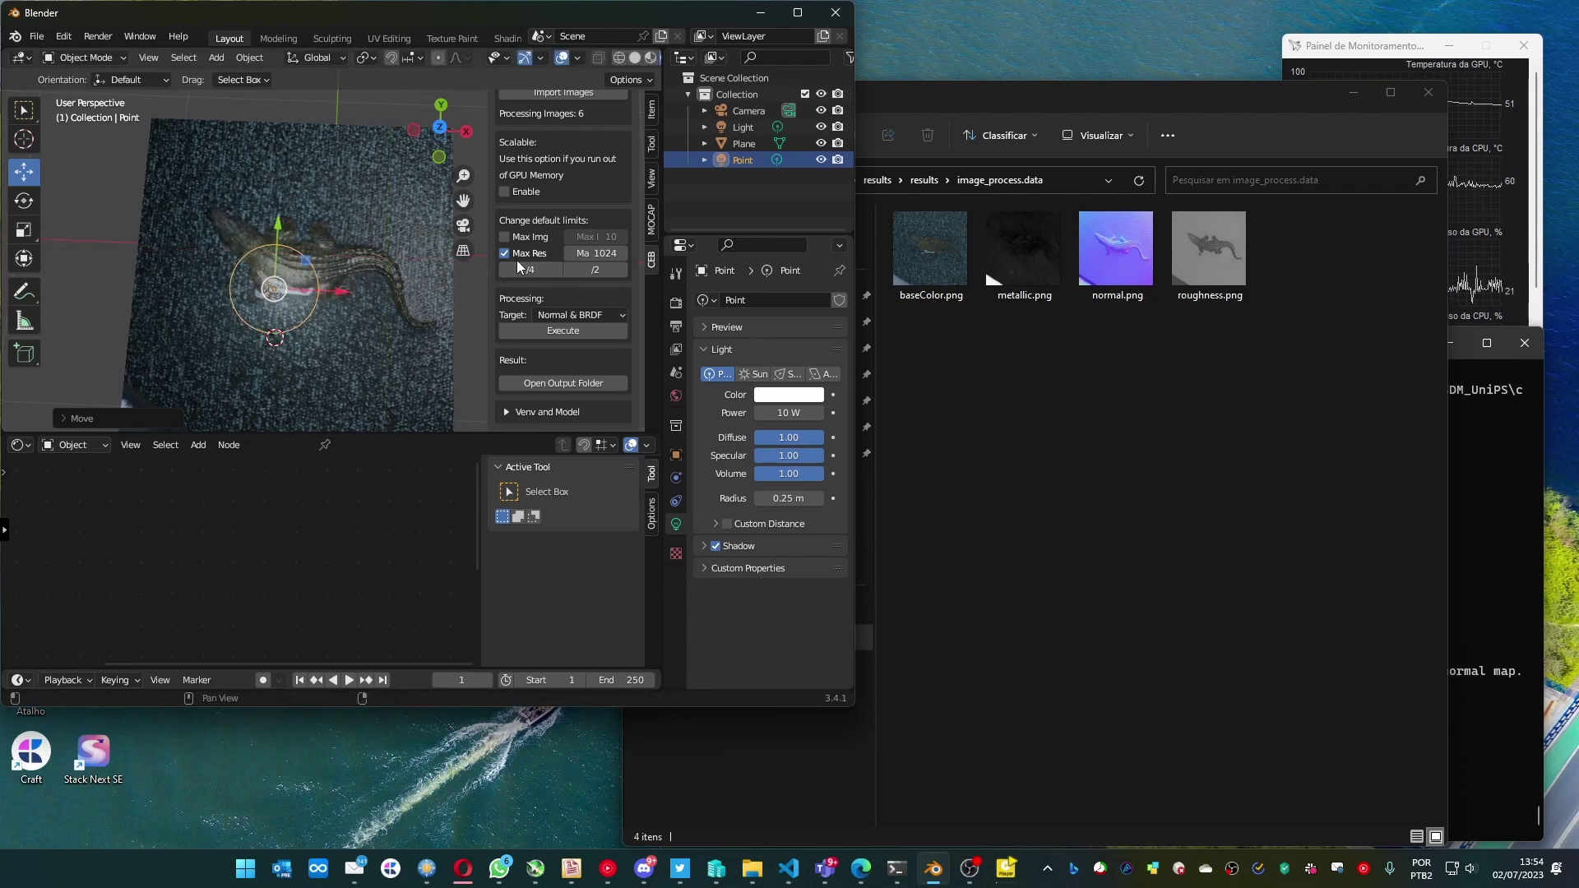